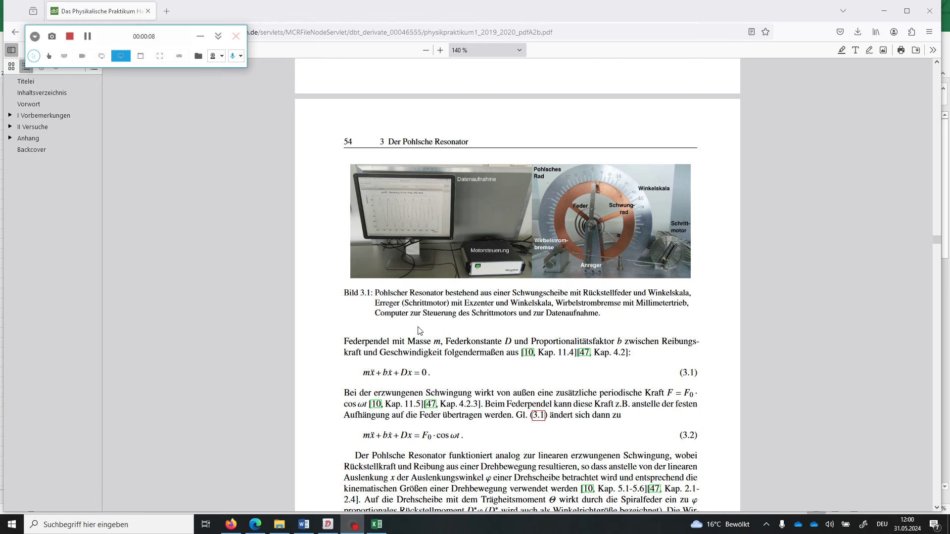
# - Scroll the Pohl resonator PDF down to Bild 3.2 and equation 3.8, then switch to the Excel oscillation workbook
pyautogui.scroll(5, 419, 330)
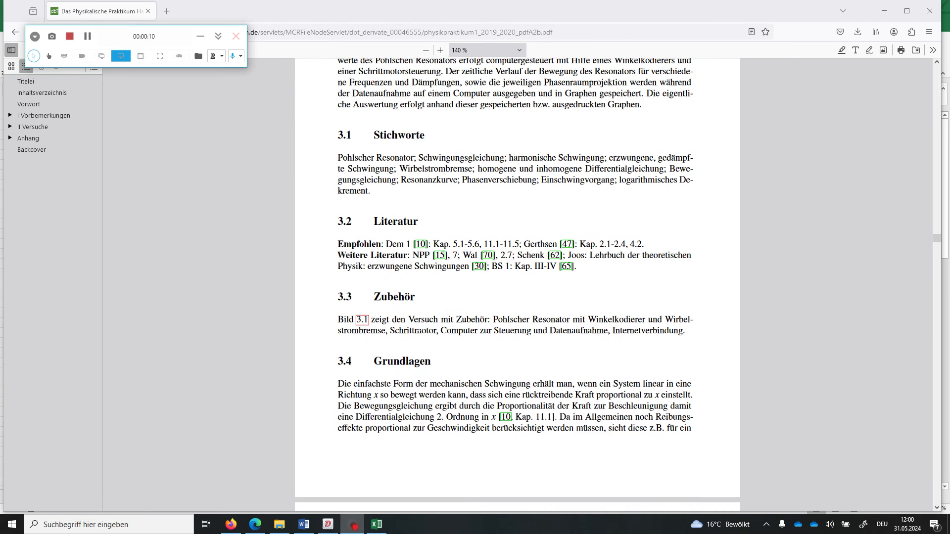
pyautogui.scroll(3, 419, 330)
pyautogui.scroll(-2, 419, 331)
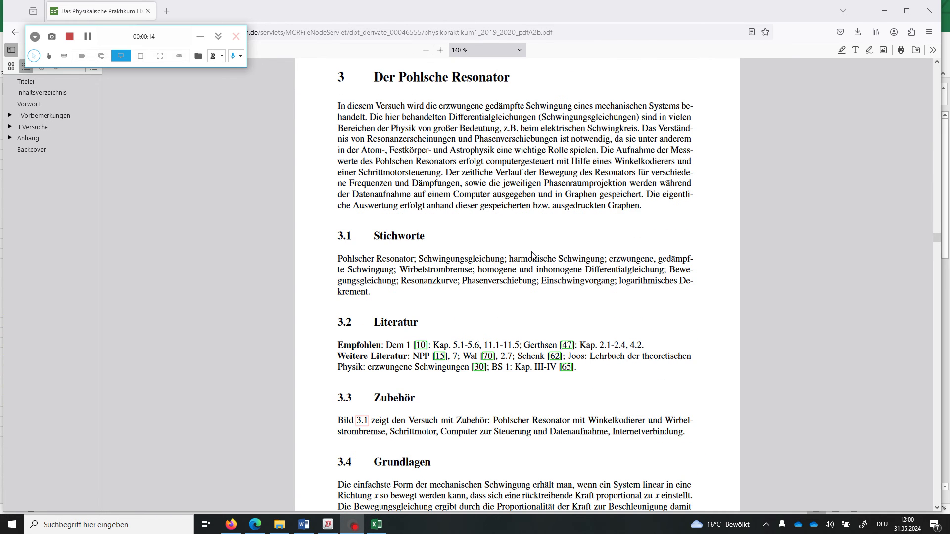
pyautogui.scroll(-1, 533, 254)
pyautogui.scroll(-1, 533, 255)
pyautogui.scroll(-4, 532, 254)
pyautogui.scroll(-4, 533, 255)
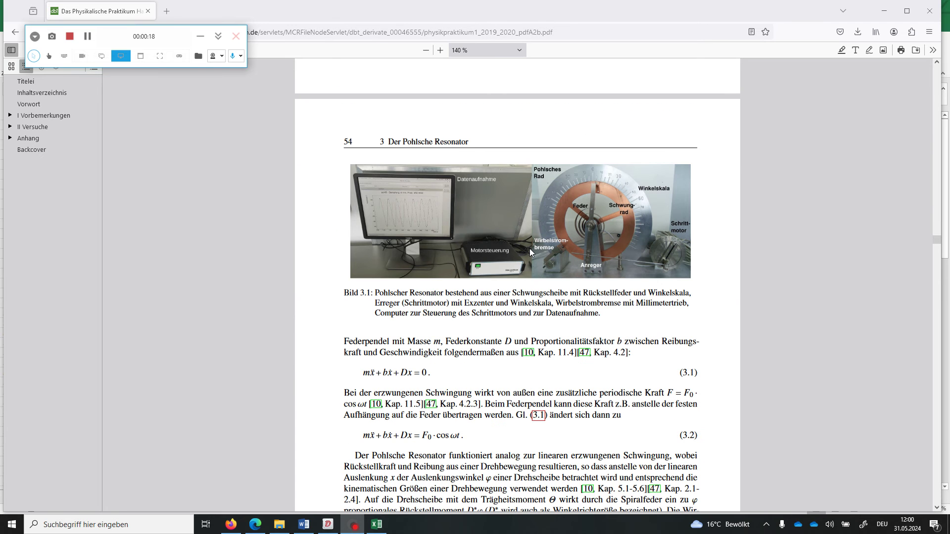
pyautogui.scroll(-1, 530, 248)
pyautogui.scroll(-2, 530, 249)
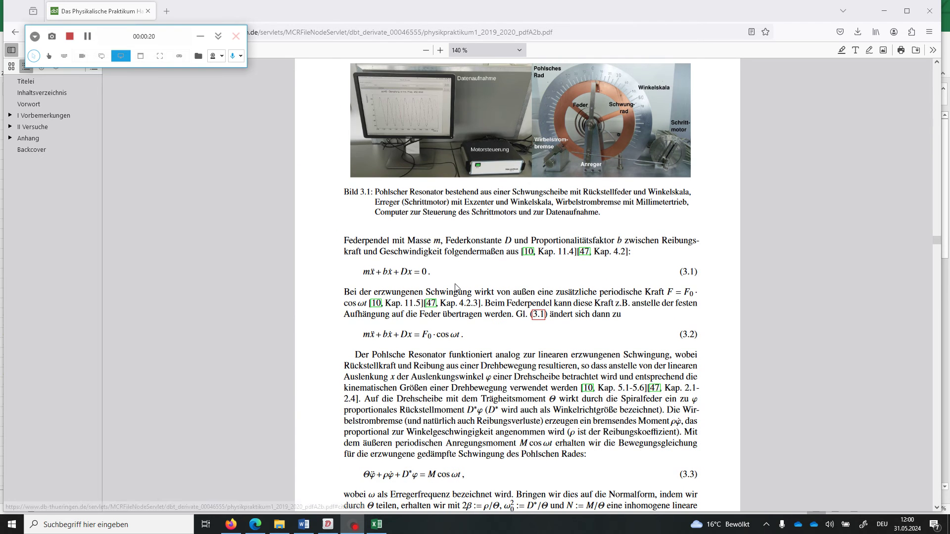
pyautogui.scroll(-1, 530, 249)
pyautogui.scroll(-4, 453, 229)
pyautogui.scroll(-2, 454, 229)
pyautogui.scroll(-3, 456, 288)
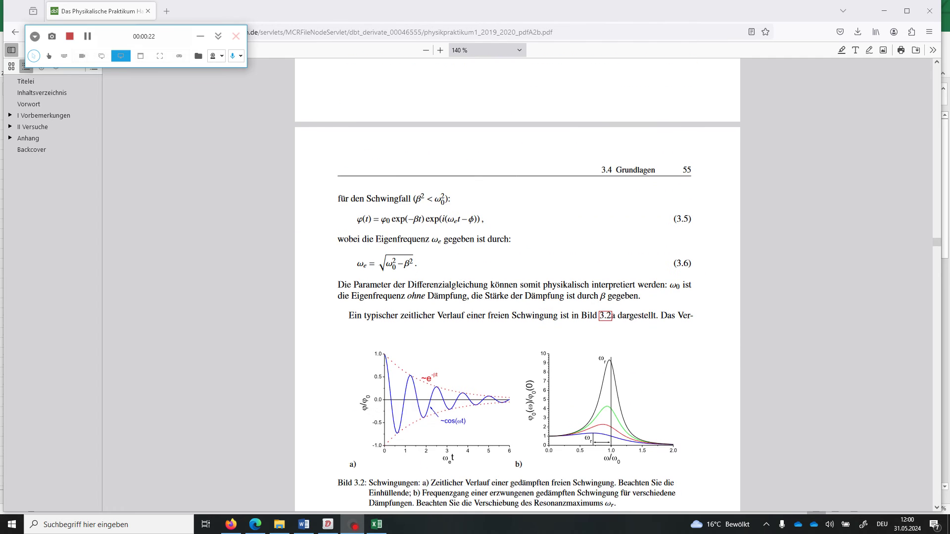
pyautogui.scroll(-1, 456, 288)
pyautogui.scroll(-2, 456, 288)
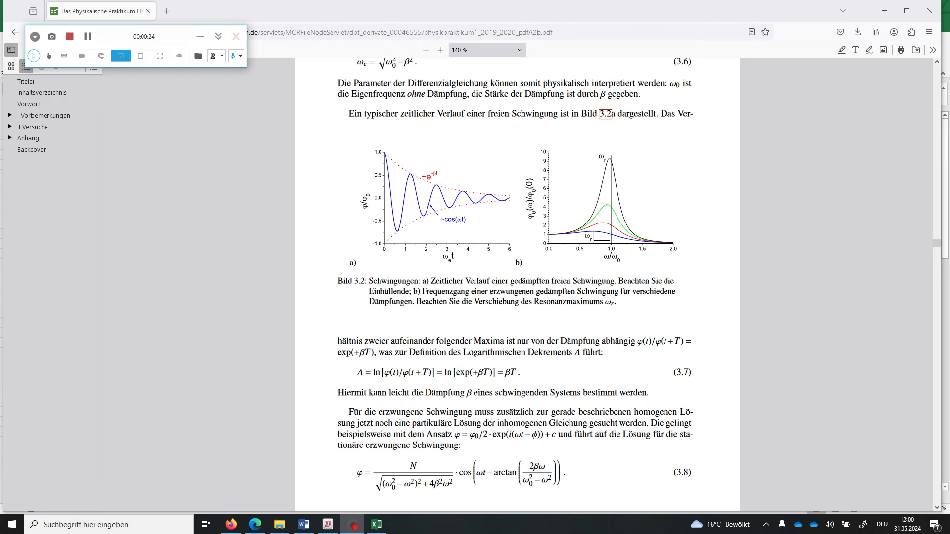
pyautogui.scroll(-1, 456, 281)
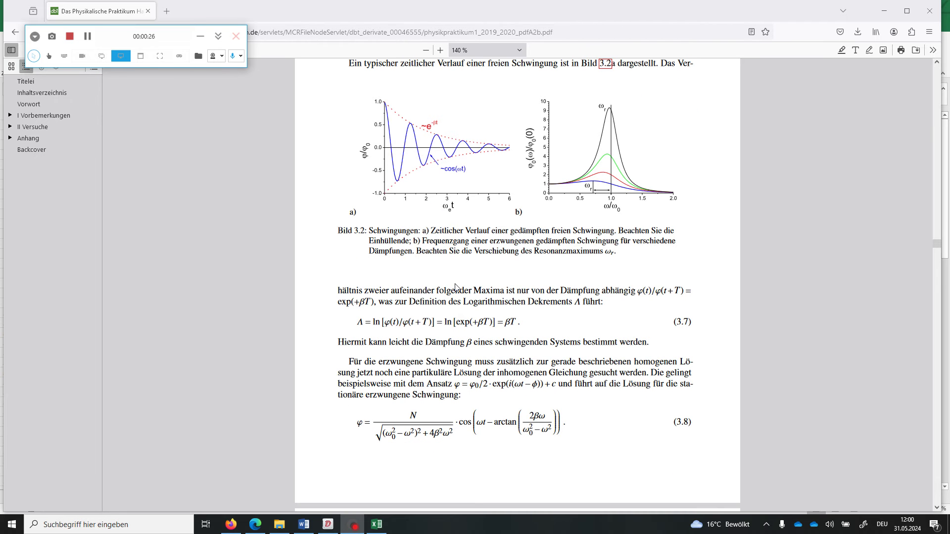
pyautogui.click(376, 525)
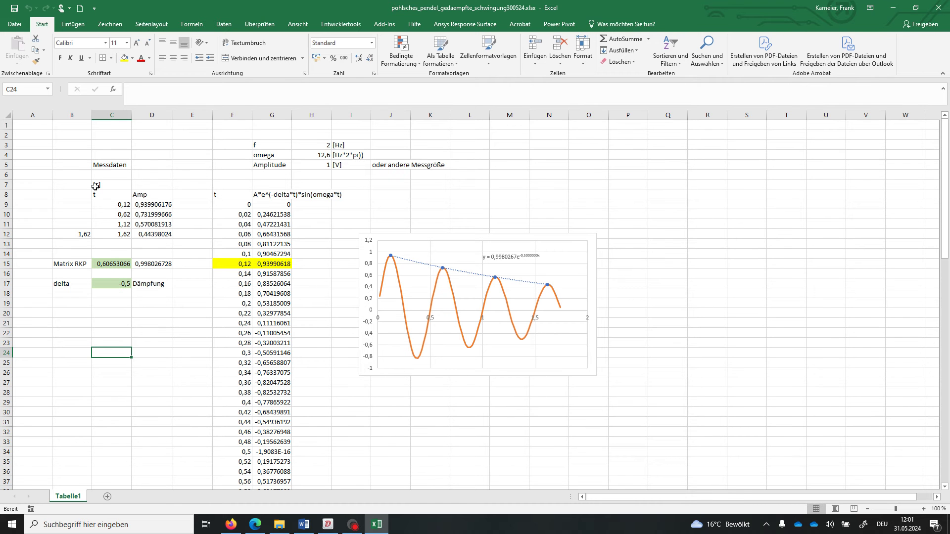
# - Copy the Messdaten table, including its heading and the t and Amp values
pyautogui.moveTo(96, 187); pyautogui.dragTo(163, 234)
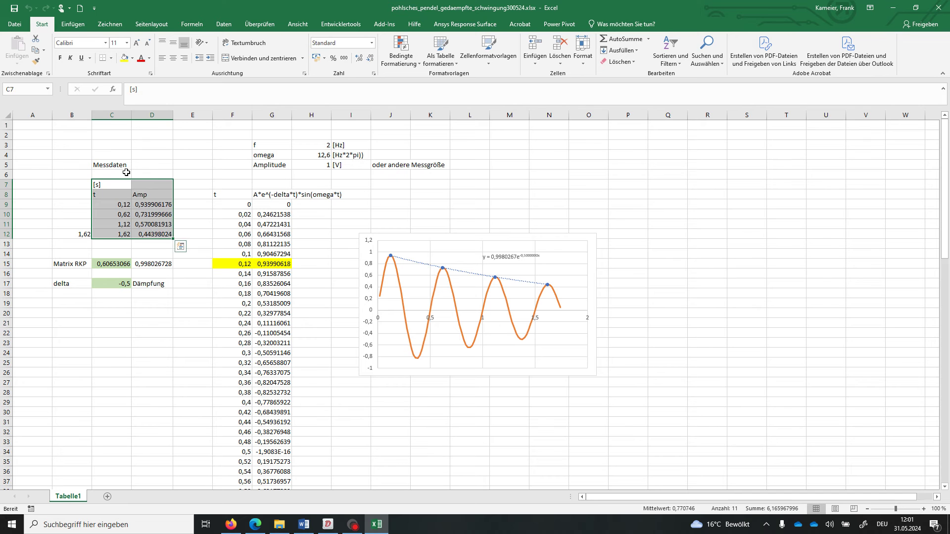
pyautogui.moveTo(116, 166); pyautogui.dragTo(147, 226)
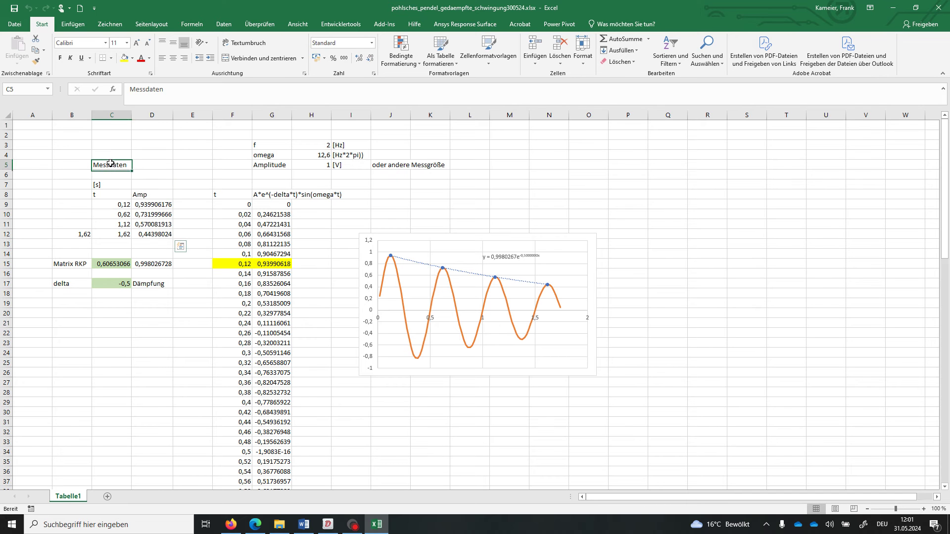
pyautogui.rightClick(147, 226)
pyautogui.click(168, 241)
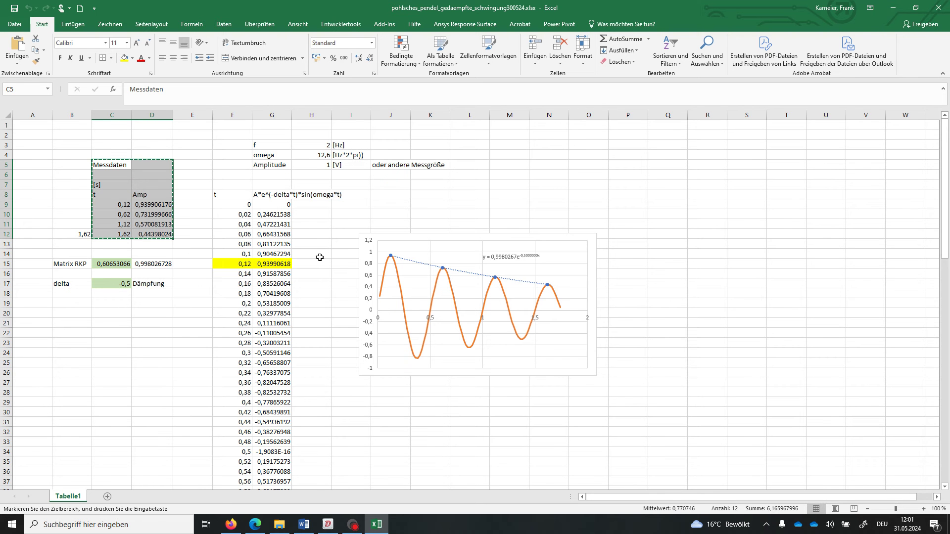
# - Paste the Messdaten table into cell D5 of a new blank workbook
pyautogui.click(17, 27)
pyautogui.click(28, 67)
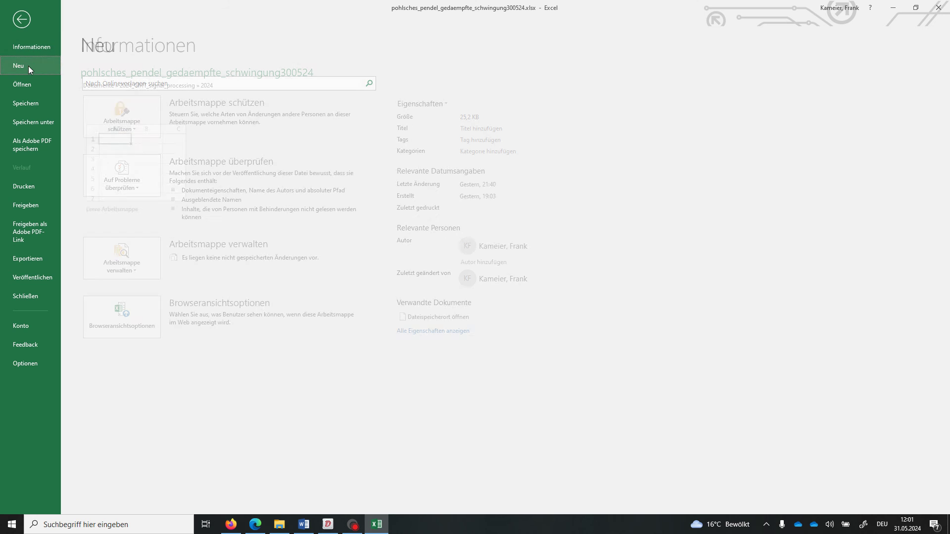
pyautogui.click(124, 159)
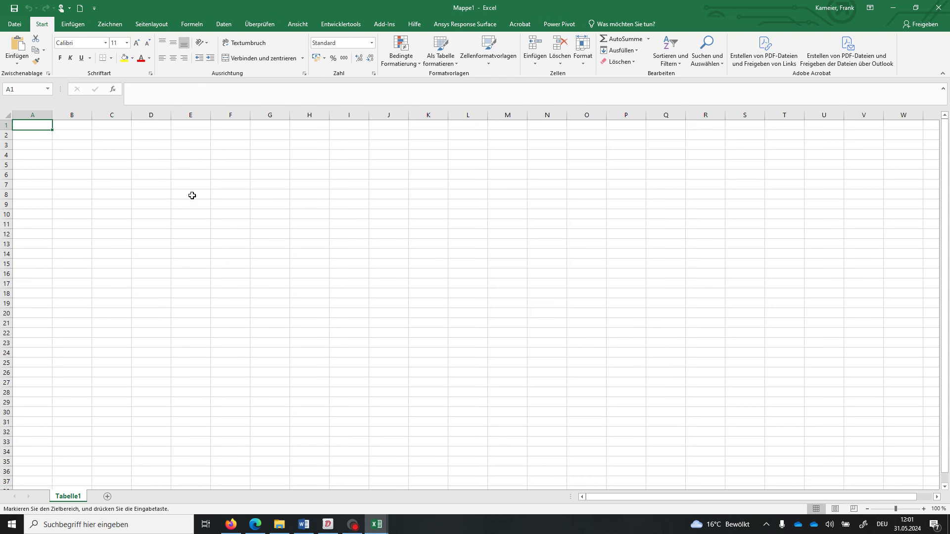
pyautogui.click(138, 167)
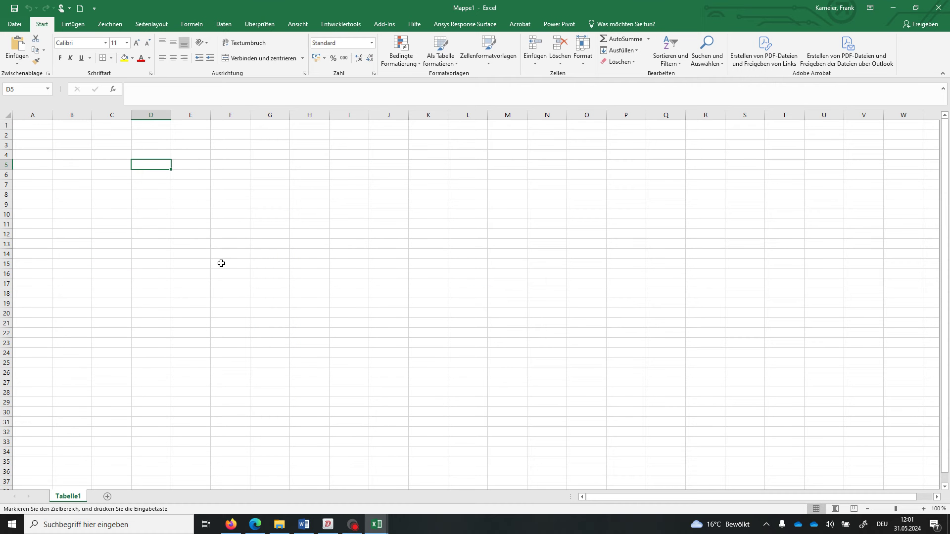
pyautogui.hotkey('ctrl', 'v')
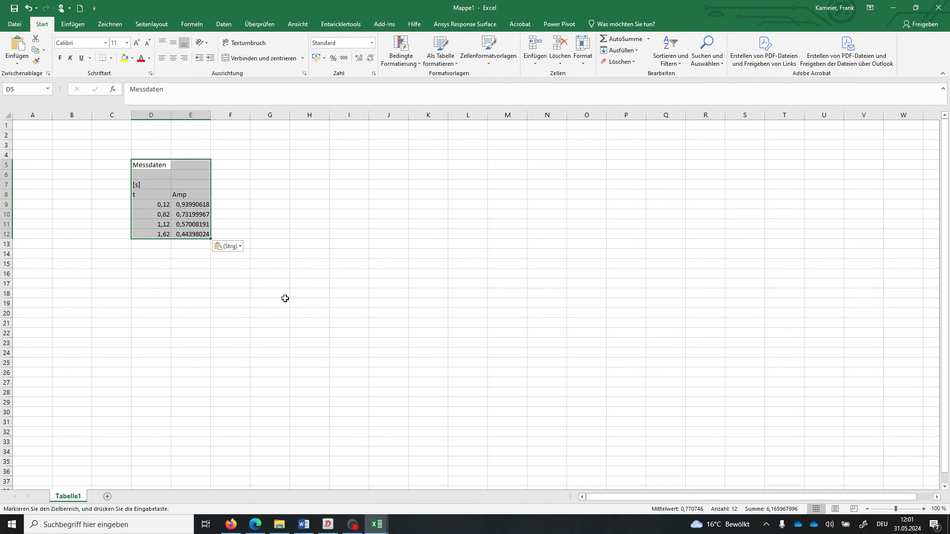
pyautogui.click(274, 313)
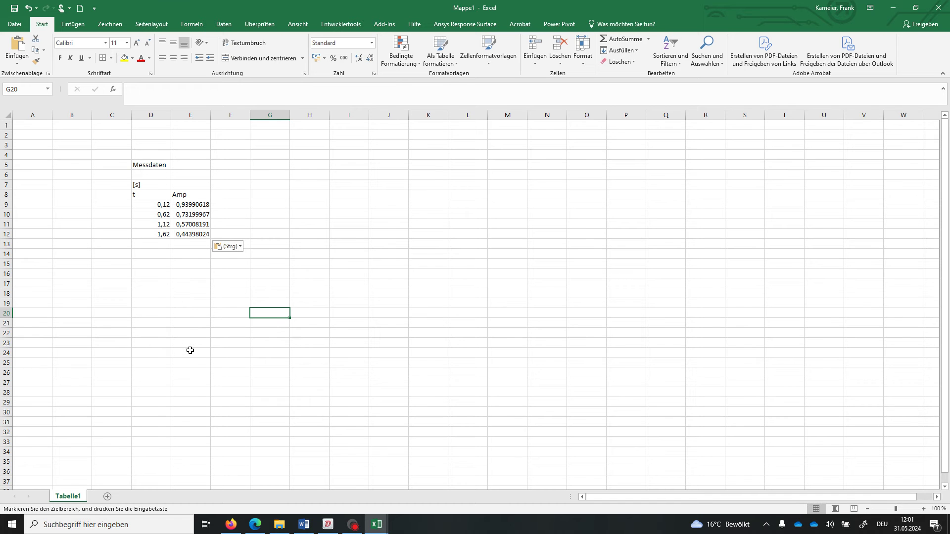
# - Plot the t/Amp values in D9:E12 as an XY scatter chart with straight lines and markers
pyautogui.moveTo(148, 205); pyautogui.dragTo(185, 236)
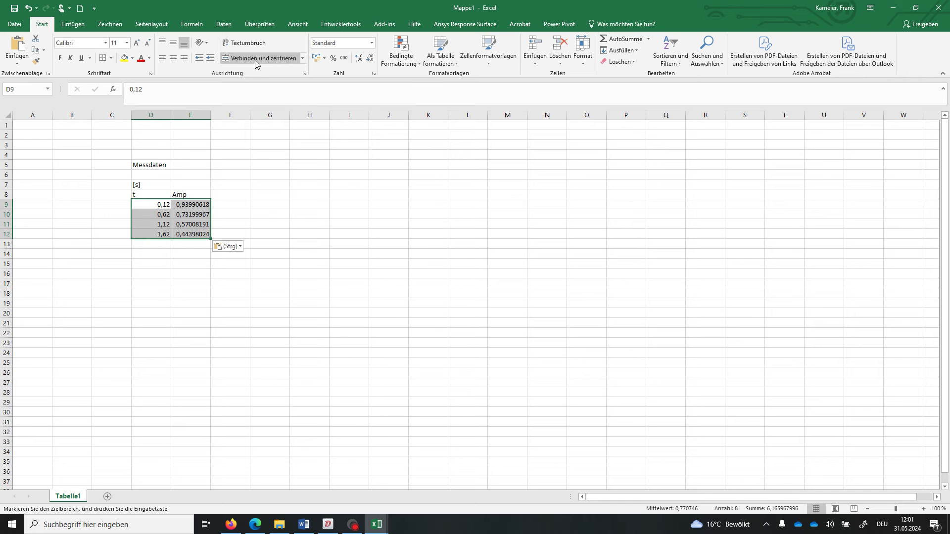
pyautogui.click(71, 27)
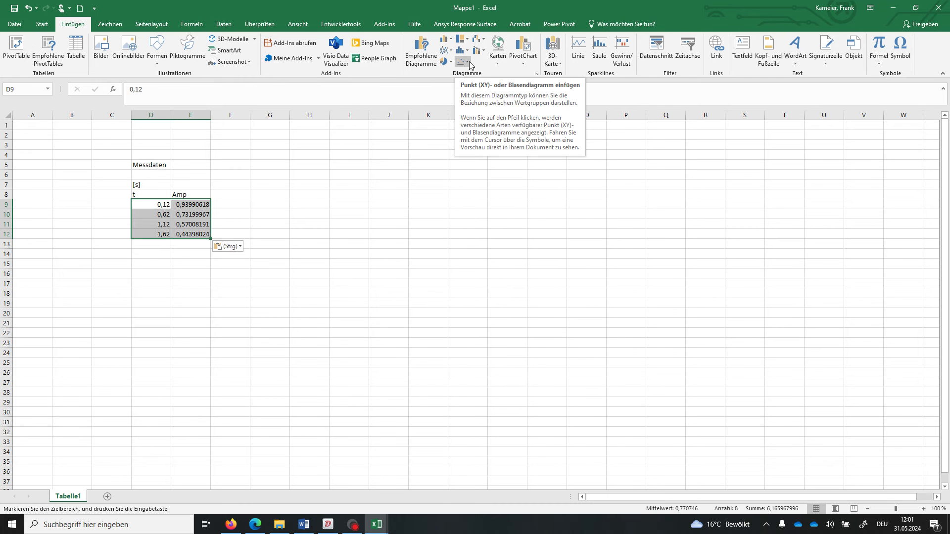
pyautogui.click(469, 62)
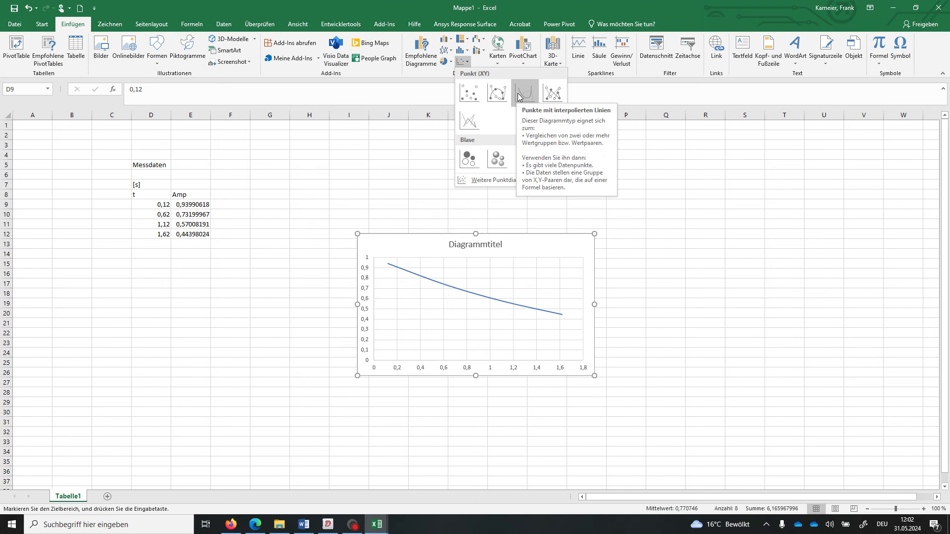
pyautogui.click(553, 94)
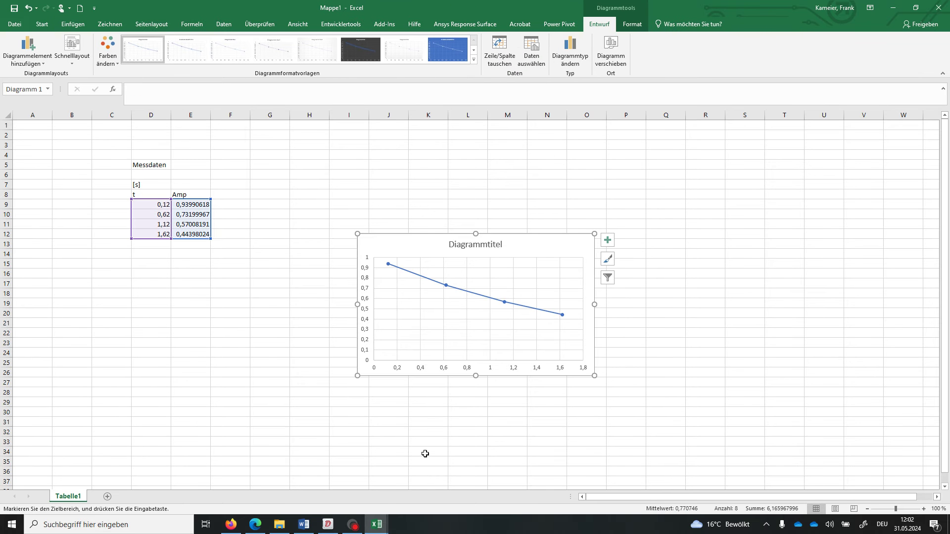
# - Fit an Exponentiell trendline through the four Amp data points
pyautogui.click(447, 285)
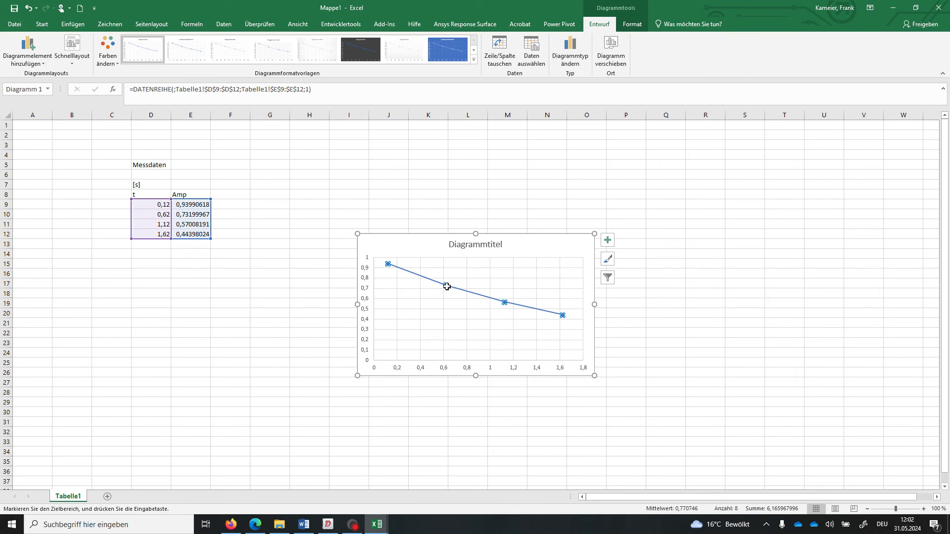
pyautogui.rightClick(447, 286)
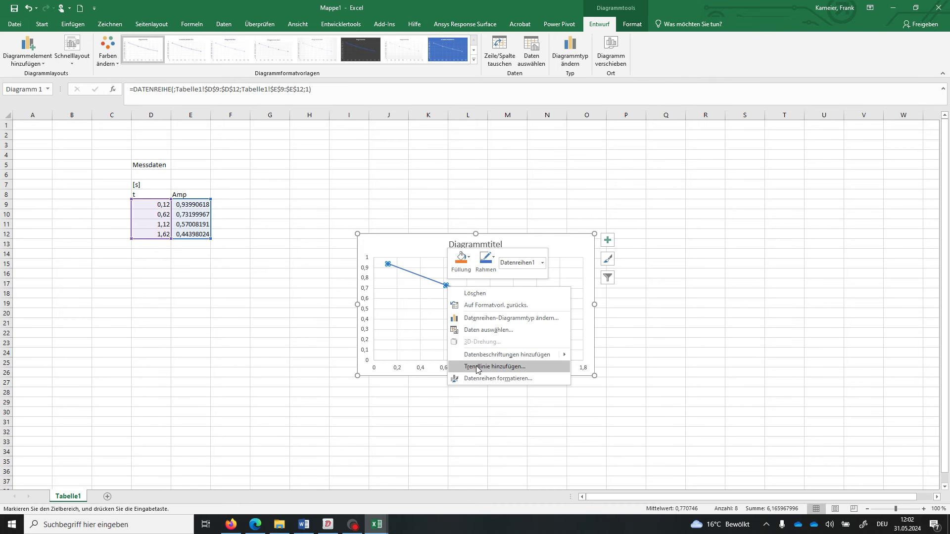
pyautogui.click(476, 366)
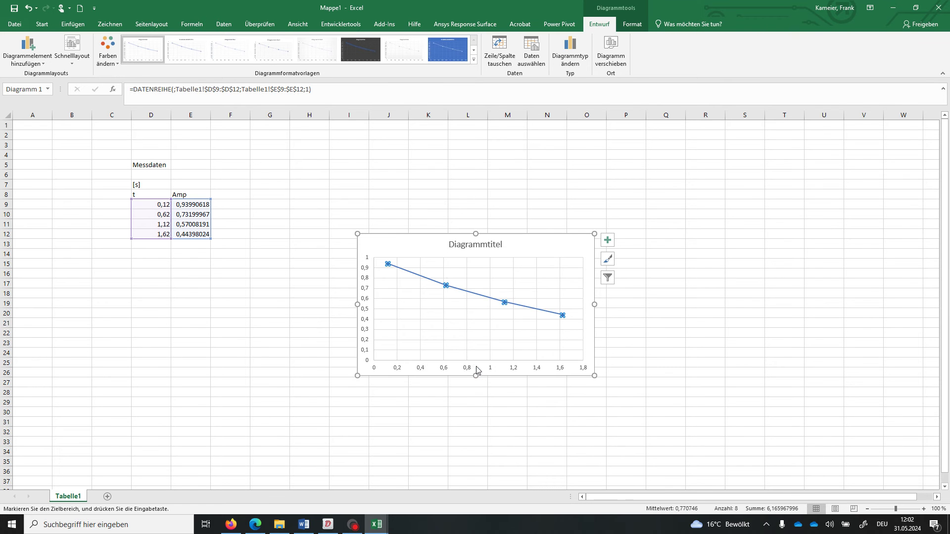
pyautogui.click(852, 195)
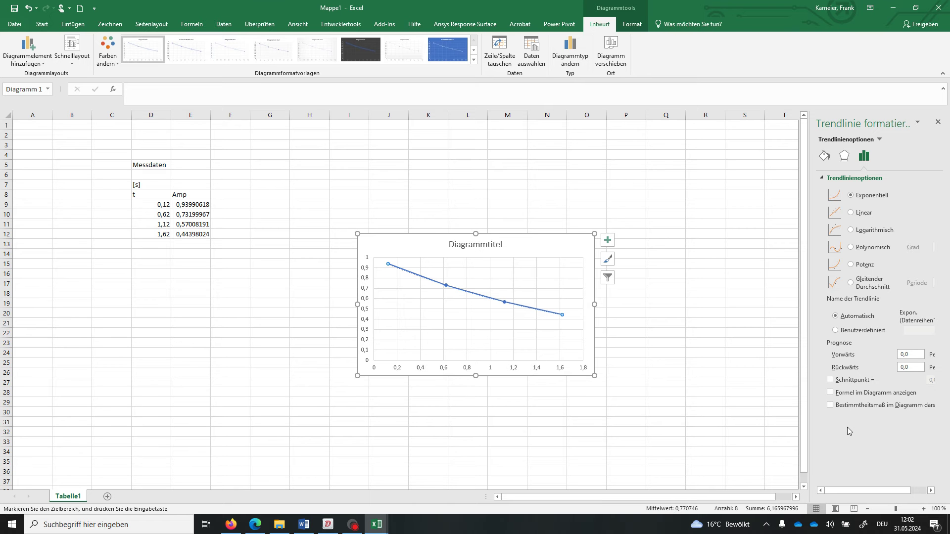
# - Show the trendline equation on the chart and drag its label left into the plot area
pyautogui.click(831, 392)
pyautogui.click(539, 315)
pyautogui.moveTo(539, 315); pyautogui.dragTo(456, 333)
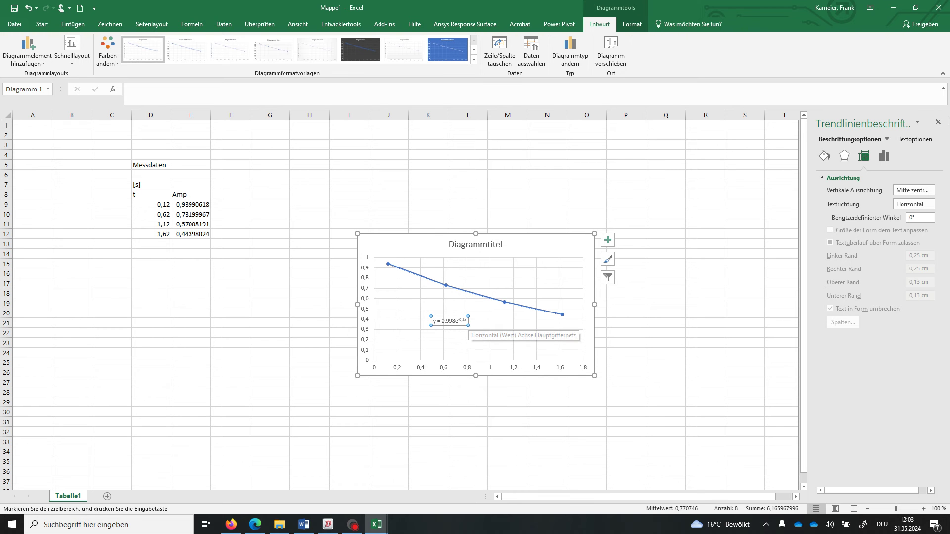
# - Format the trendline equation label as Zahl with 7 decimal places, then select its text
pyautogui.click(884, 156)
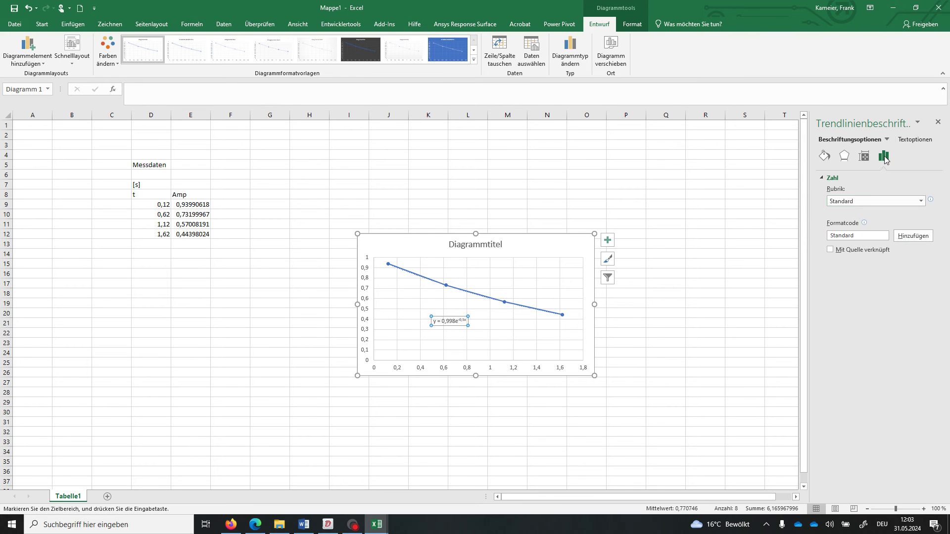
pyautogui.click(877, 201)
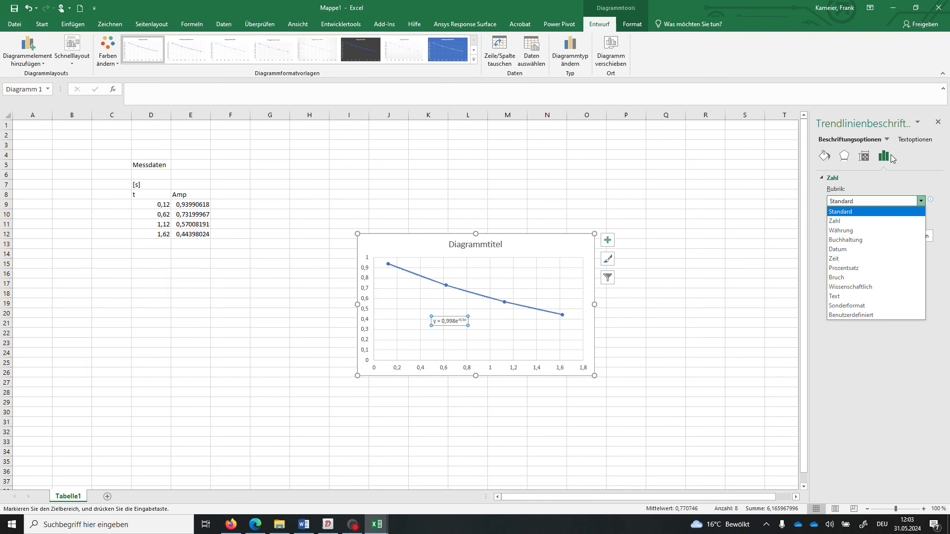
pyautogui.click(844, 223)
pyautogui.click(891, 214)
pyautogui.write('7')
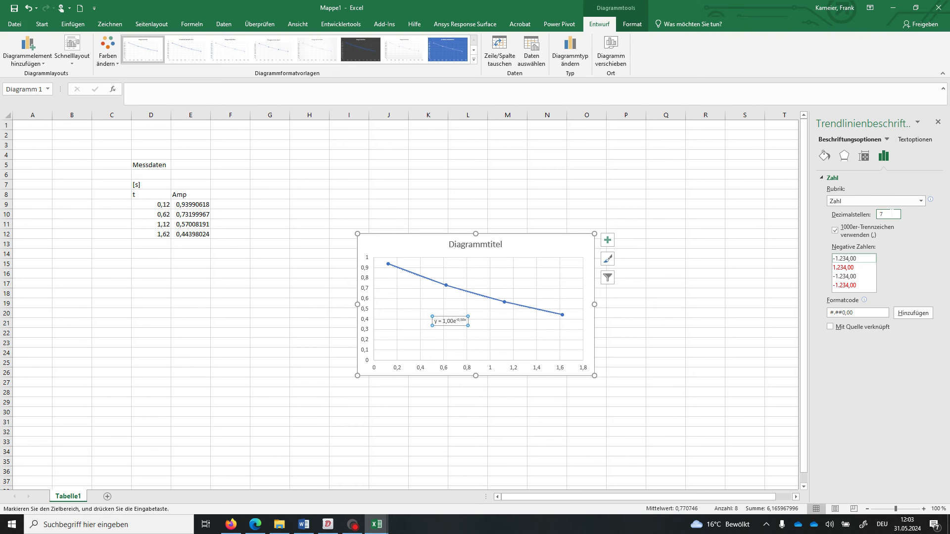
pyautogui.press('Return')
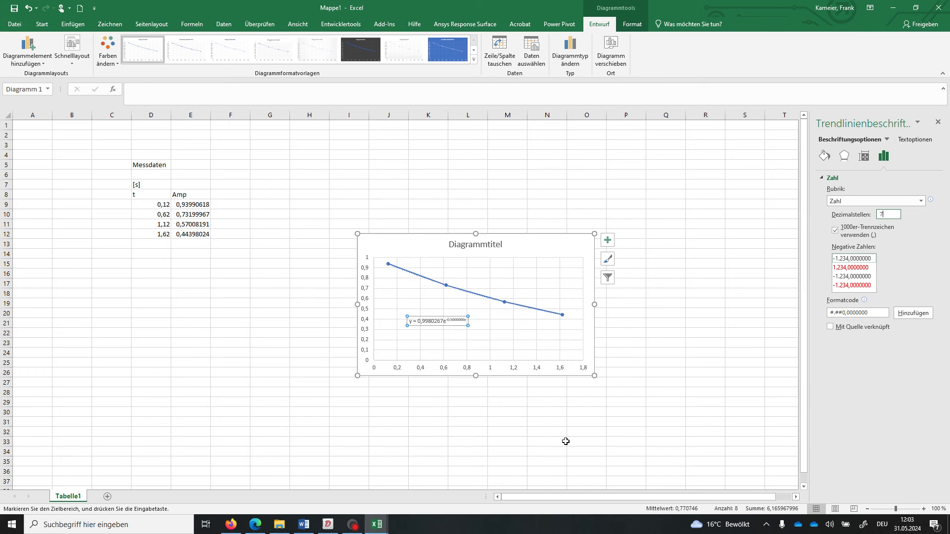
pyautogui.tripleClick(438, 321)
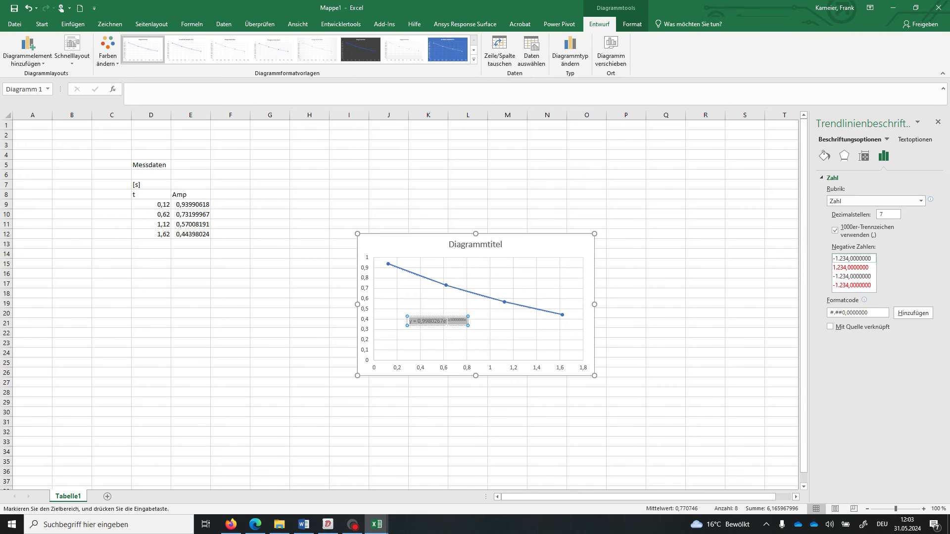
# - Set the trendline equation text to font size 16
pyautogui.click(73, 23)
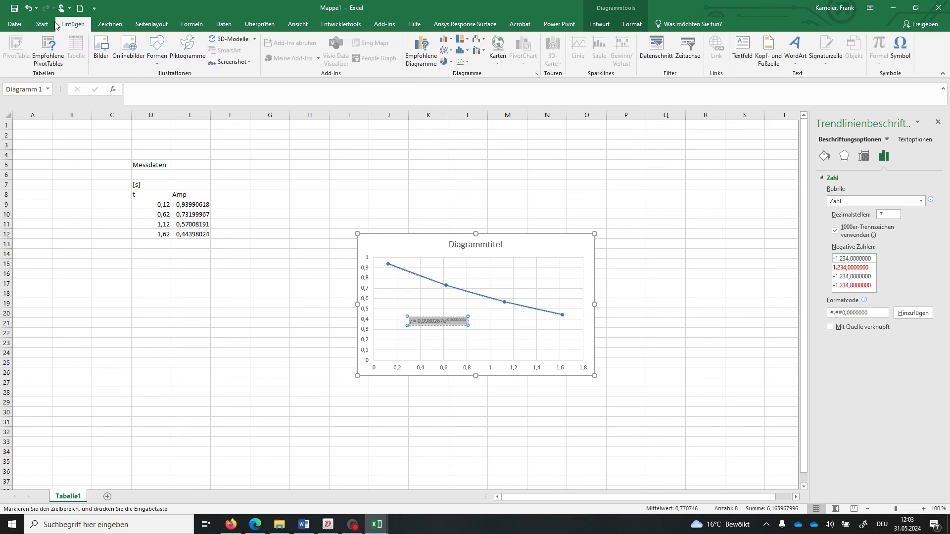
pyautogui.click(42, 24)
pyautogui.click(127, 47)
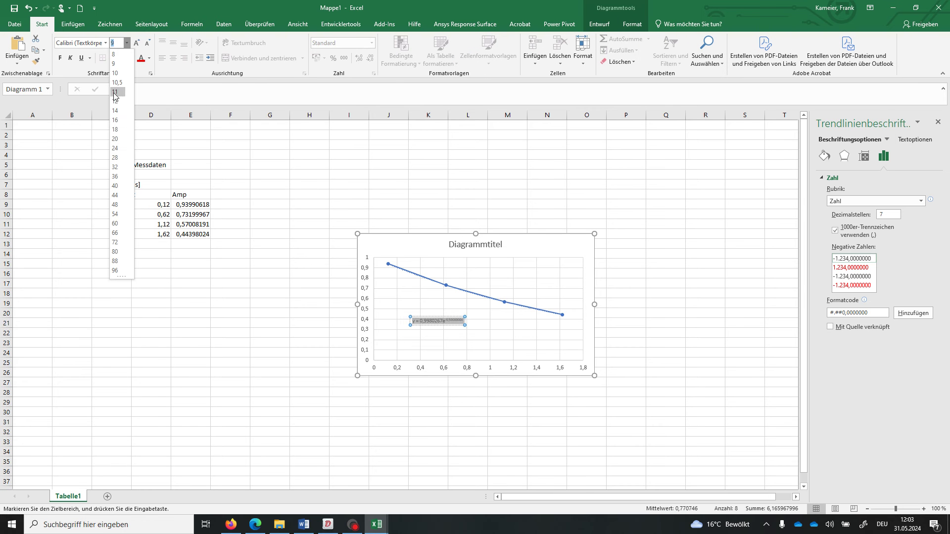
pyautogui.click(119, 115)
pyautogui.click(283, 330)
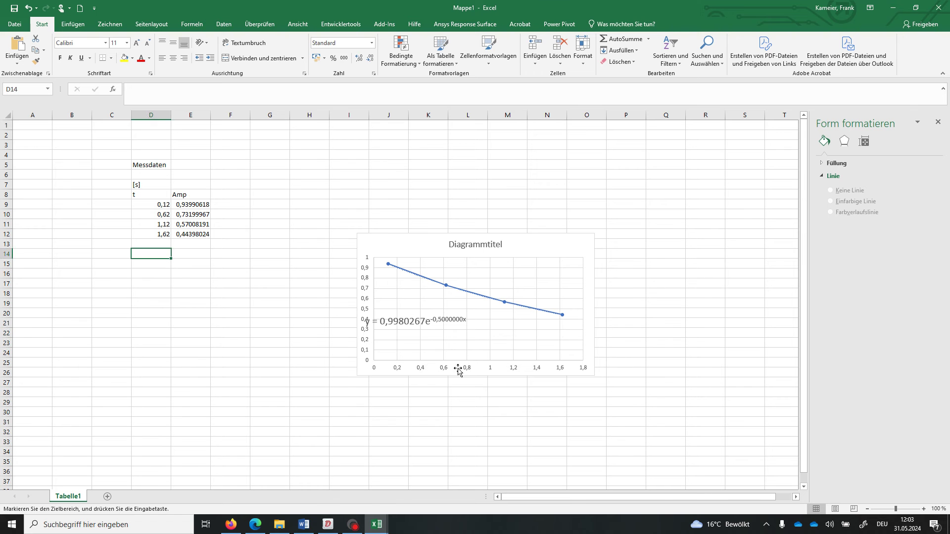
# - Reposition the equation label inside the plot area below the curve
pyautogui.click(439, 321)
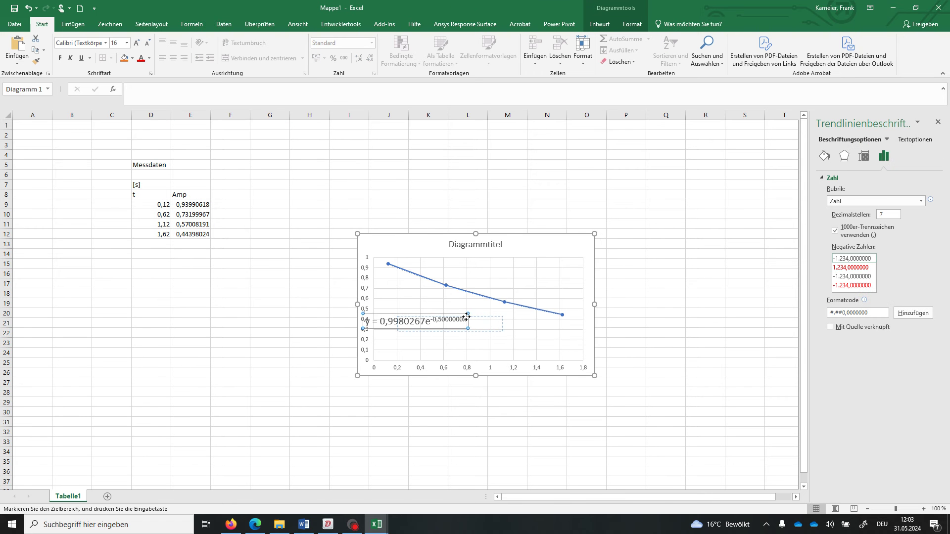
pyautogui.moveTo(439, 315)
pyautogui.mouseDown()
pyautogui.moveTo(472, 318)
pyautogui.moveTo(443, 324)
pyautogui.mouseUp()
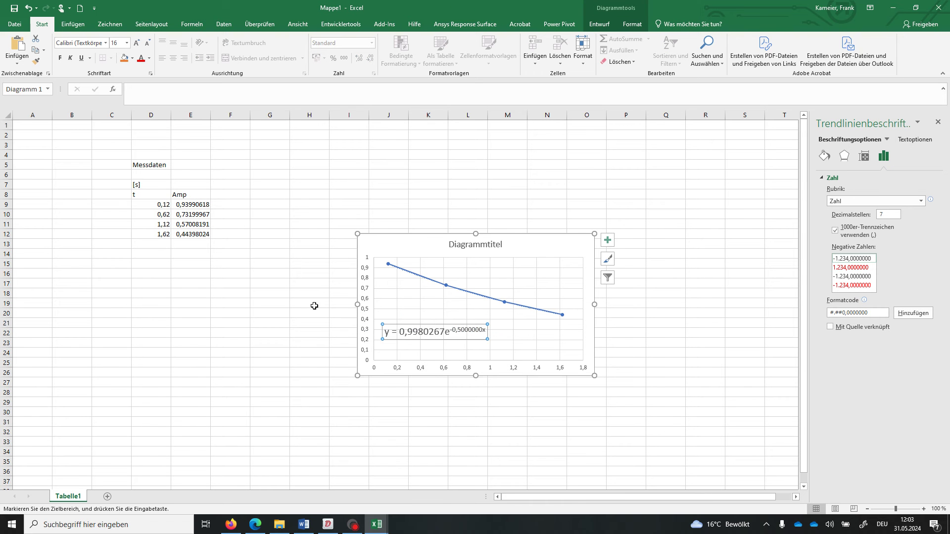
pyautogui.click(147, 266)
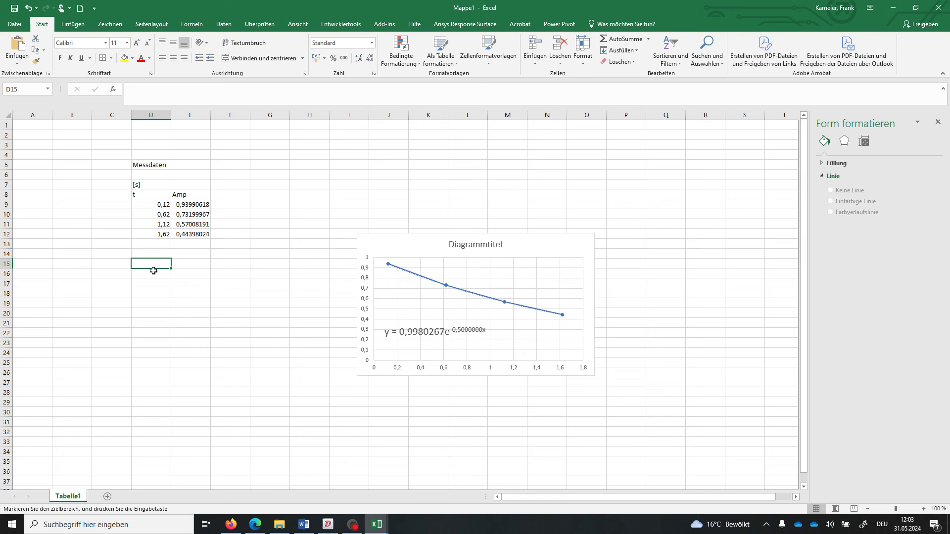
# - Enter =RKP(E9:E12;D9:D12;WAHR) in D15:E15 as an array formula
pyautogui.moveTo(146, 262); pyautogui.dragTo(182, 261)
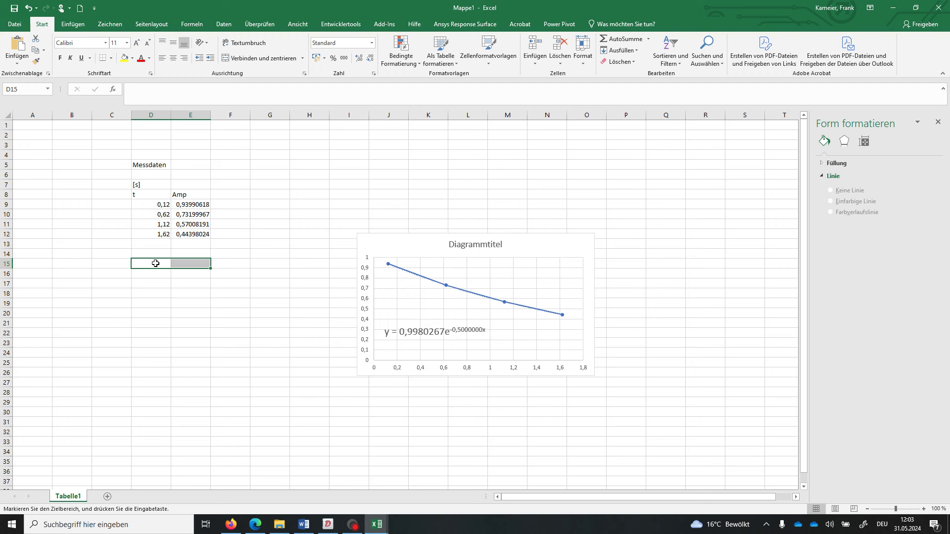
pyautogui.write('=')
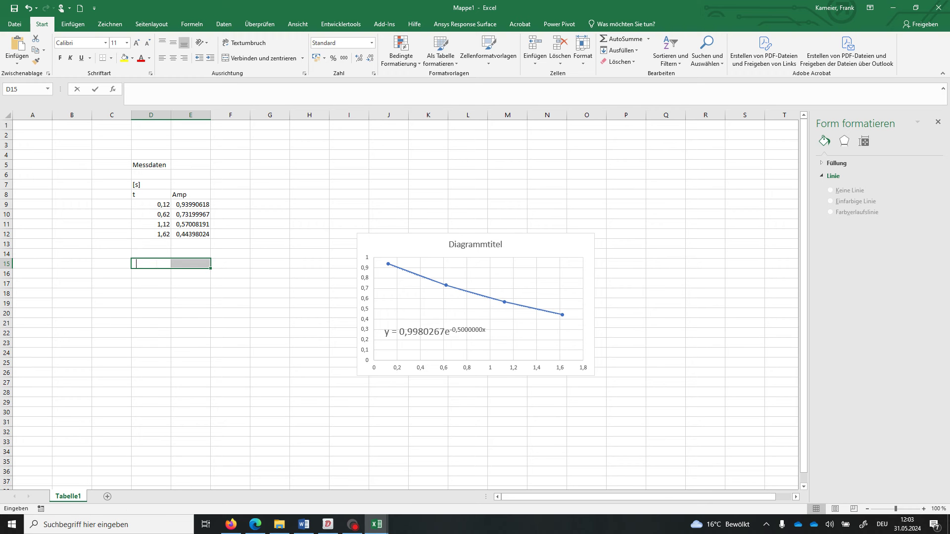
pyautogui.write('RK')
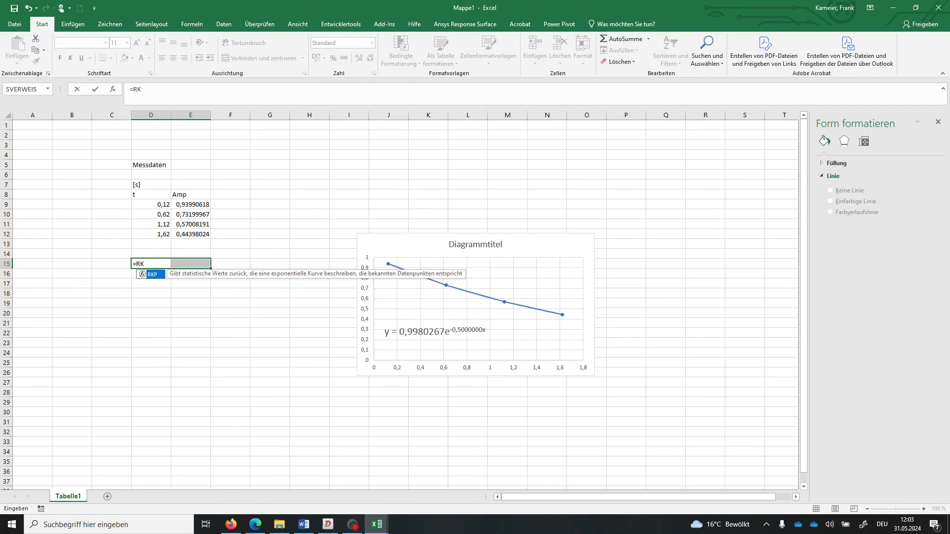
pyautogui.write('P')
pyautogui.write('(')
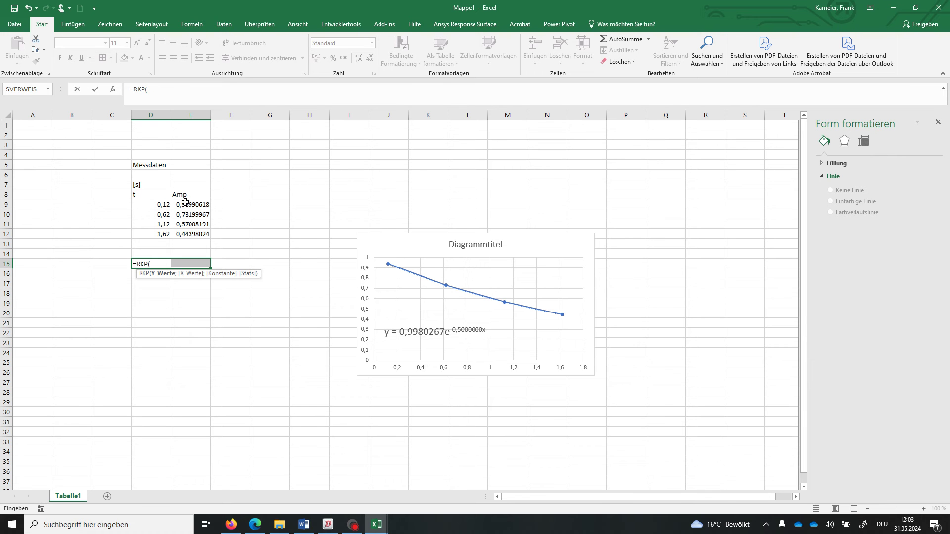
pyautogui.moveTo(183, 203); pyautogui.dragTo(184, 231)
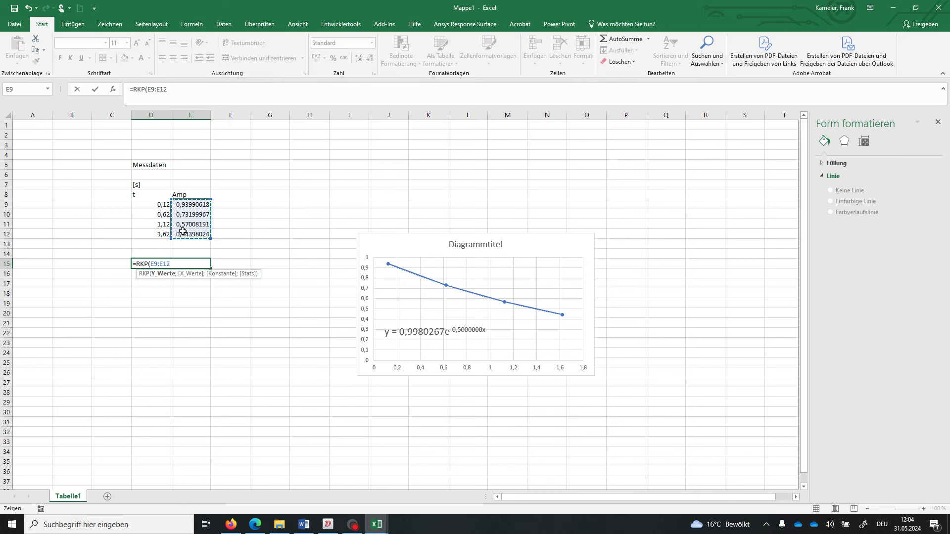
pyautogui.write(';')
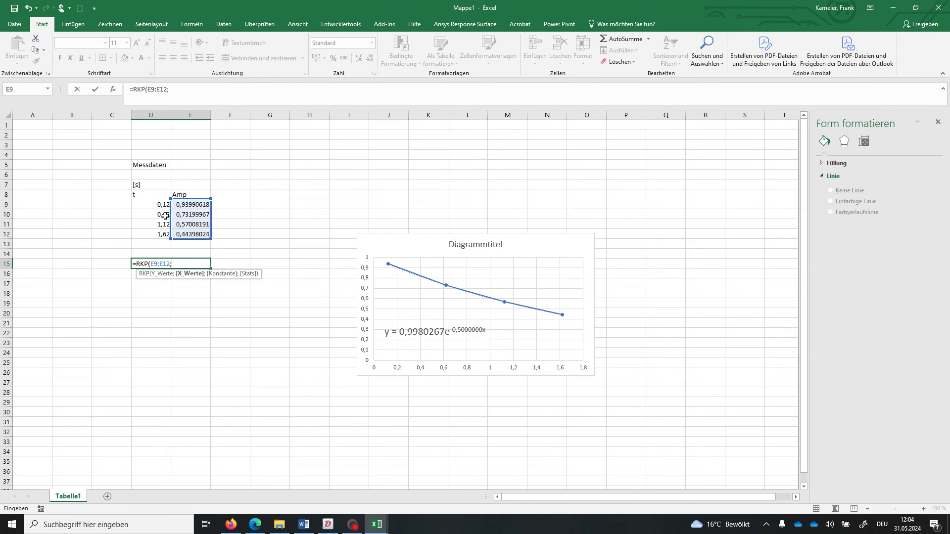
pyautogui.moveTo(158, 204); pyautogui.dragTo(152, 233)
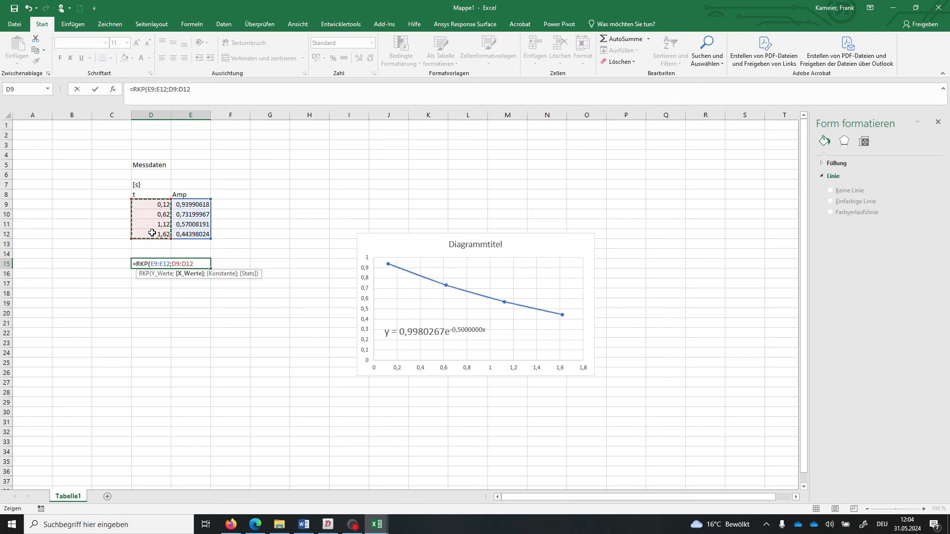
pyautogui.write(';')
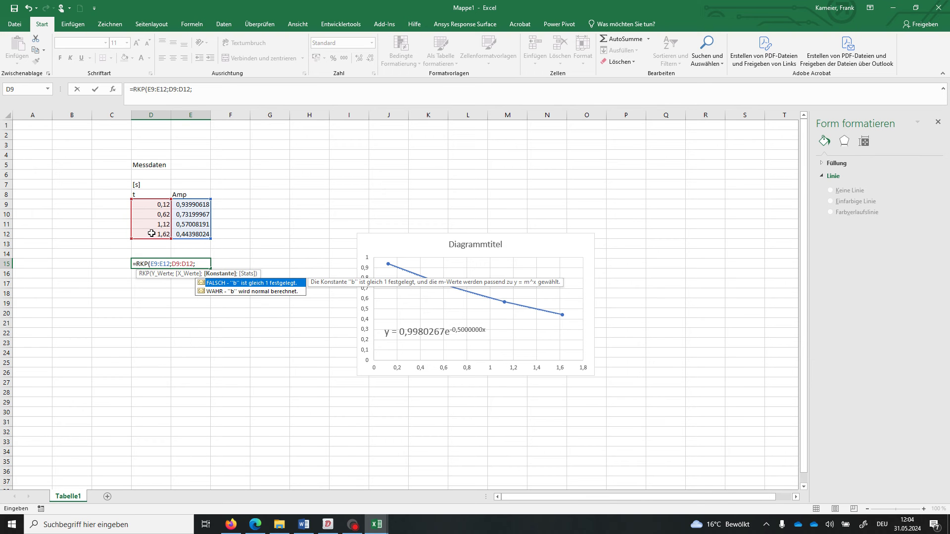
pyautogui.write('WAHR')
pyautogui.write(')')
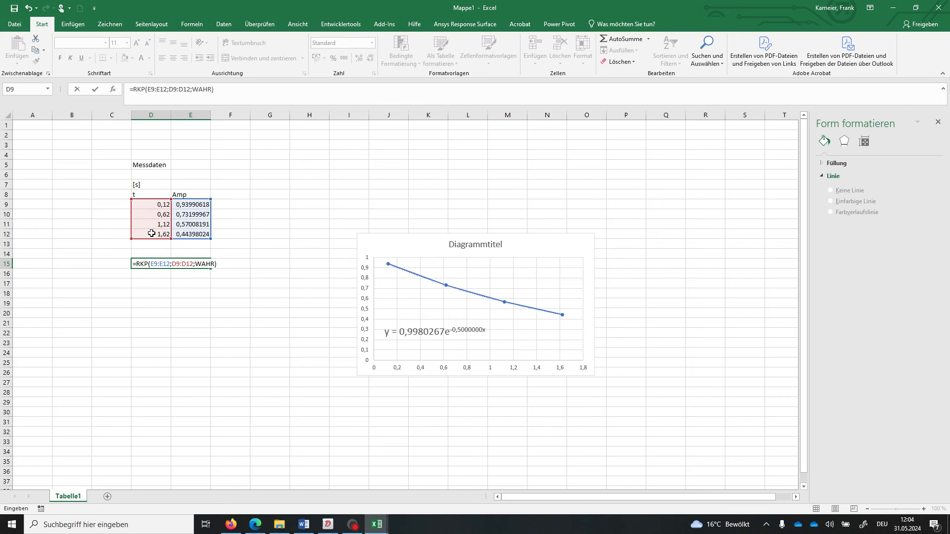
pyautogui.hotkey('ctrl', 'shift', 'Return')
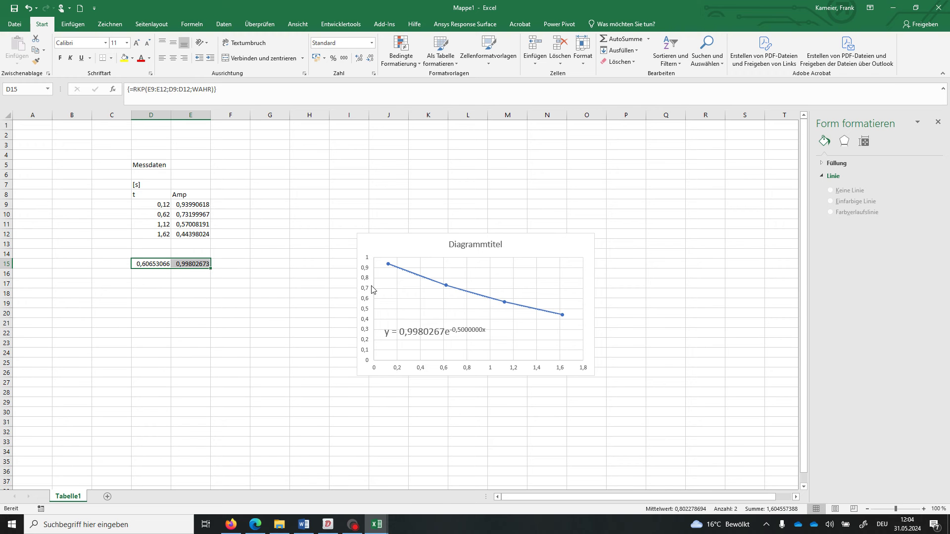
pyautogui.click(245, 265)
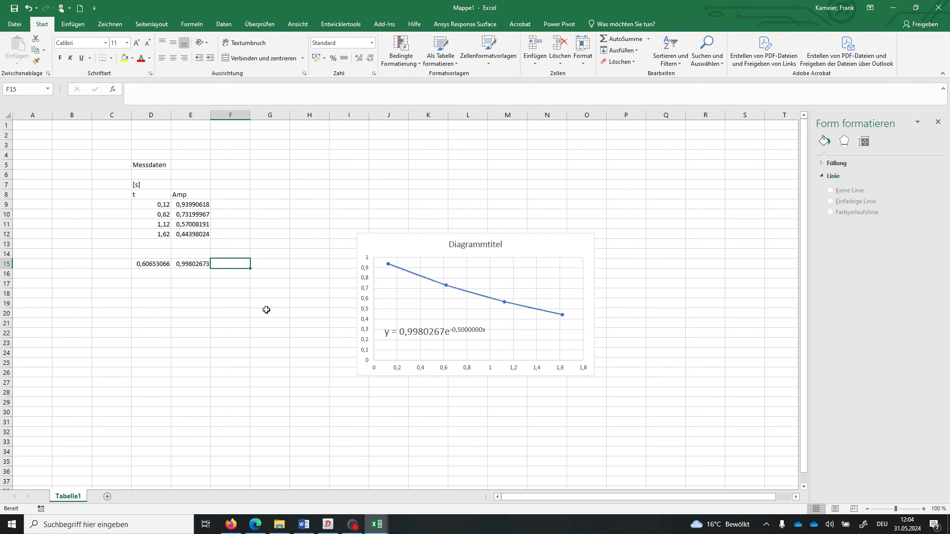
# - Type the reminder note SHIFT+CTR+Enter into F15
pyautogui.write('shigf')
pyautogui.press('BackSpace')
pyautogui.press('BackSpace')
pyautogui.press('BackSpace')
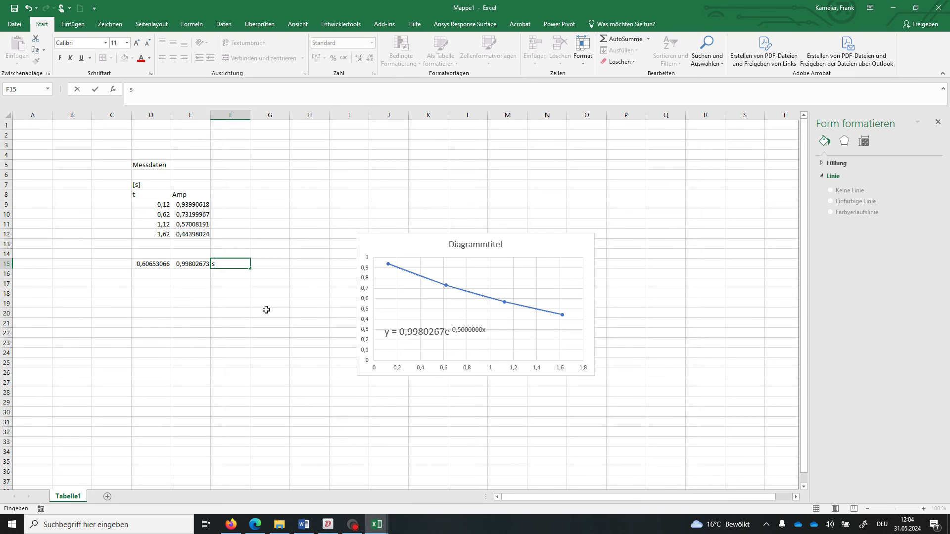
pyautogui.press('BackSpace')
pyautogui.write('SHIFT+')
pyautogui.write('CTR')
pyautogui.write('+En')
pyautogui.write('ter')
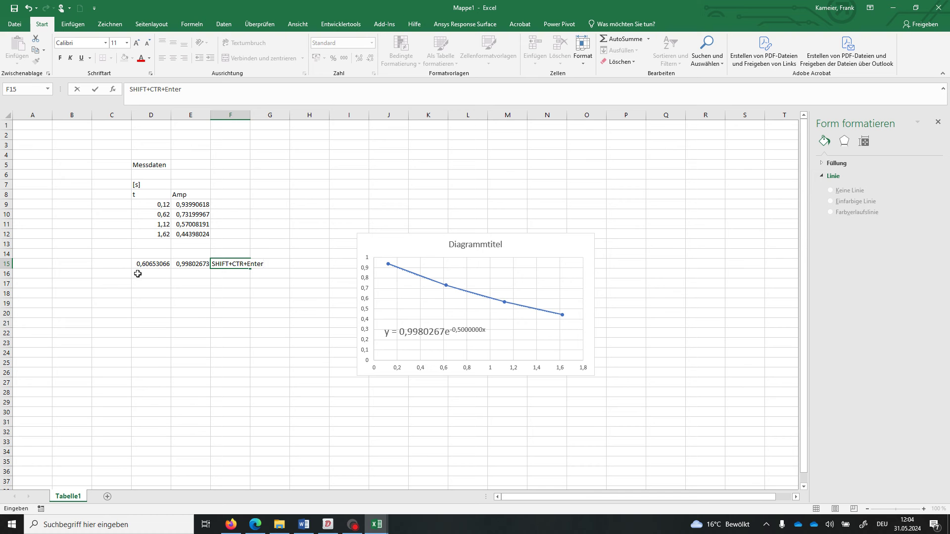
pyautogui.click(138, 274)
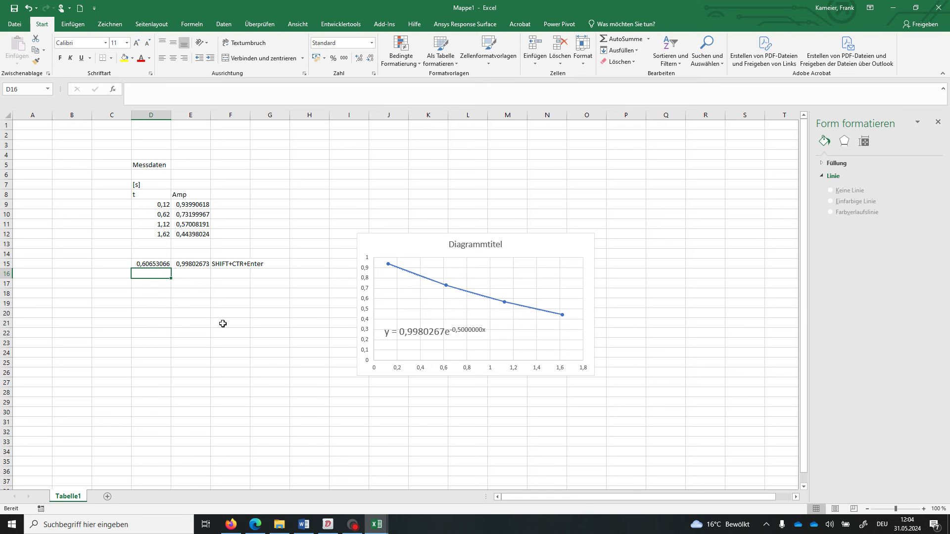
# - Compute the damping in D16 as =LN(D15), giving -0,5
pyautogui.write('=')
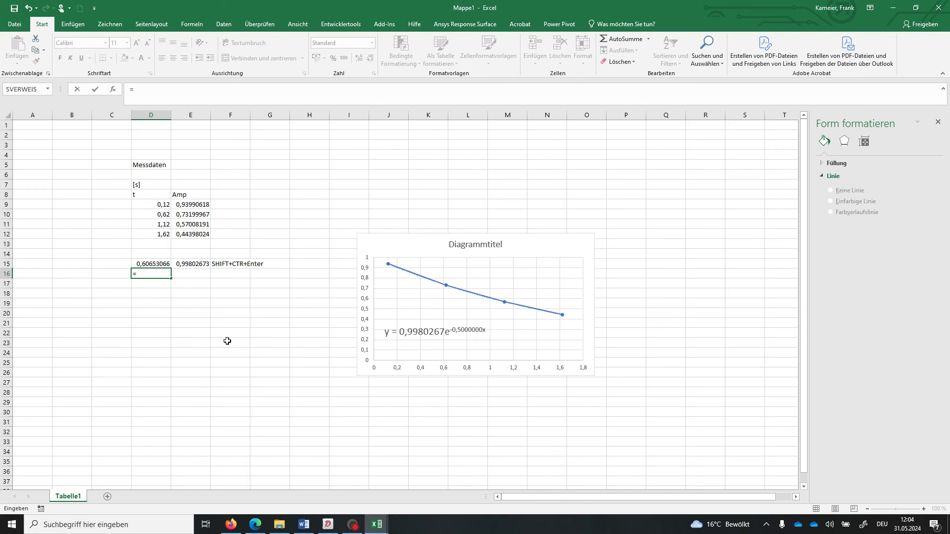
pyautogui.write('ln')
pyautogui.write('(')
pyautogui.click(147, 263)
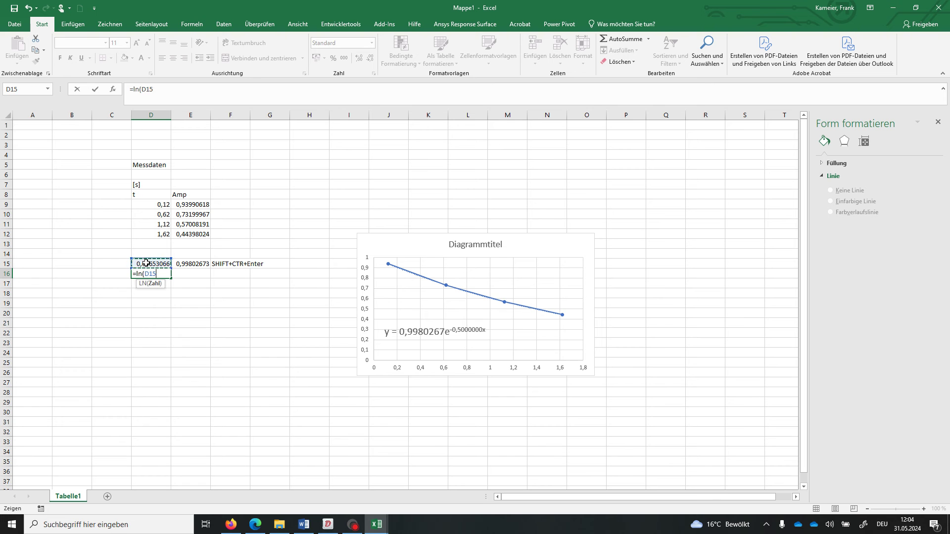
pyautogui.press('Return')
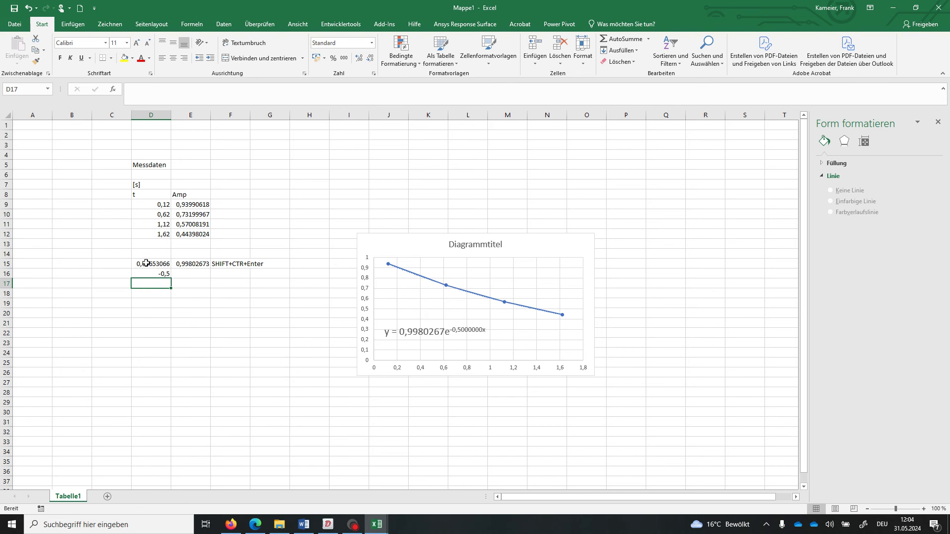
pyautogui.click(156, 273)
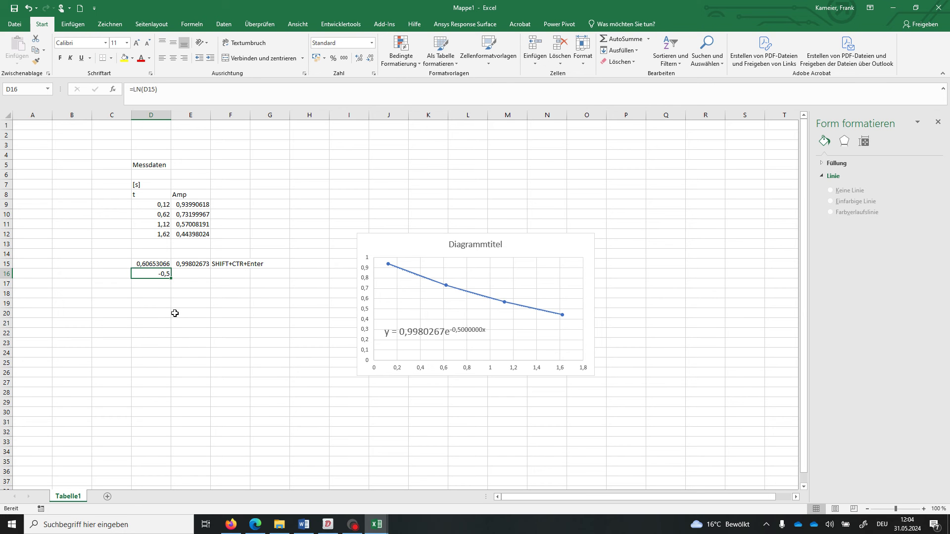
# - Label cell C16 as Dämpfung
pyautogui.click(110, 272)
pyautogui.write('Dämp')
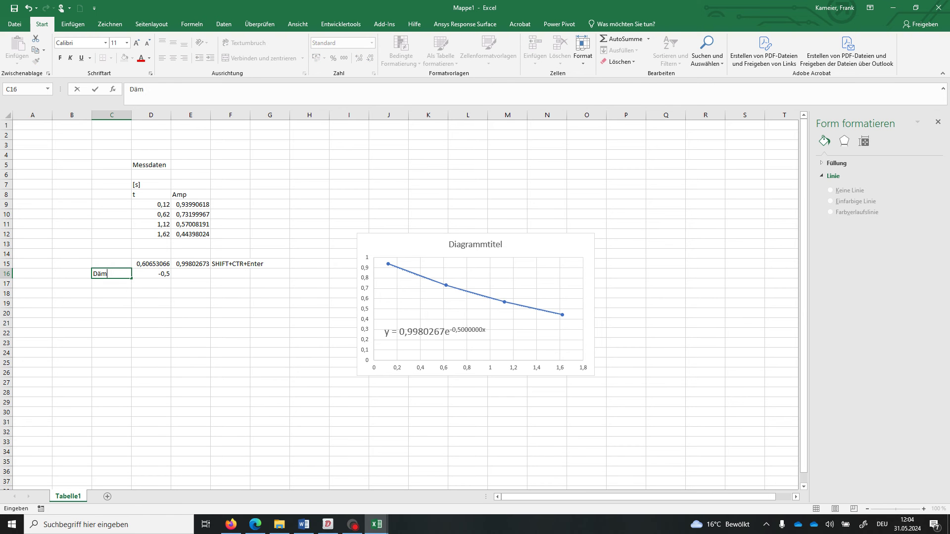
pyautogui.write('fung')
pyautogui.click(144, 293)
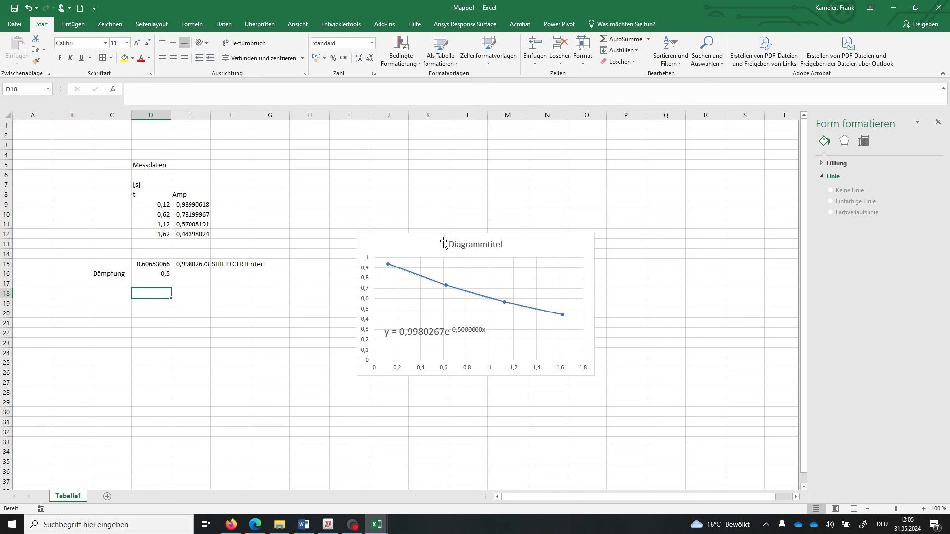
# - Shift the chart right, then copy the t and A*e^(-delta*t)*sin(omega*t) headers from the pendulum workbook
pyautogui.moveTo(444, 243); pyautogui.dragTo(564, 226)
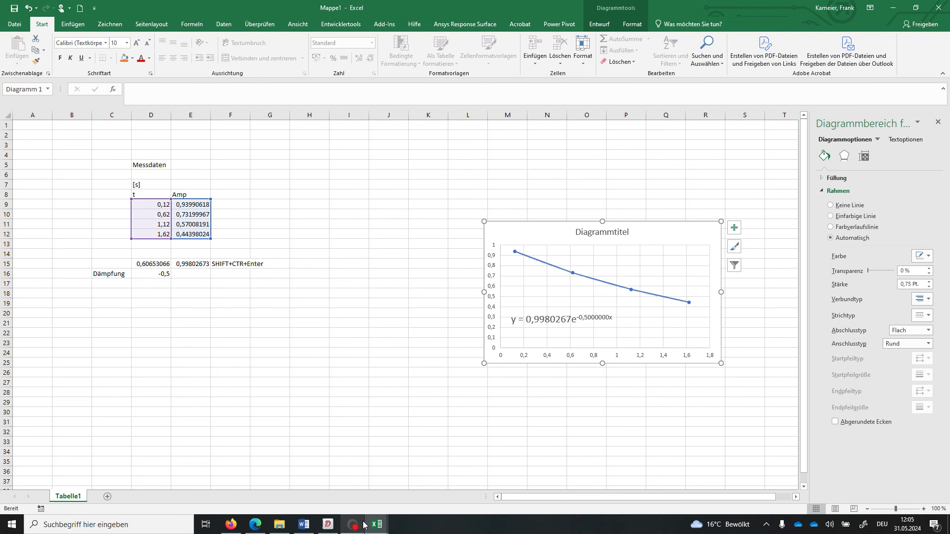
pyautogui.moveTo(376, 524)
pyautogui.click(341, 492)
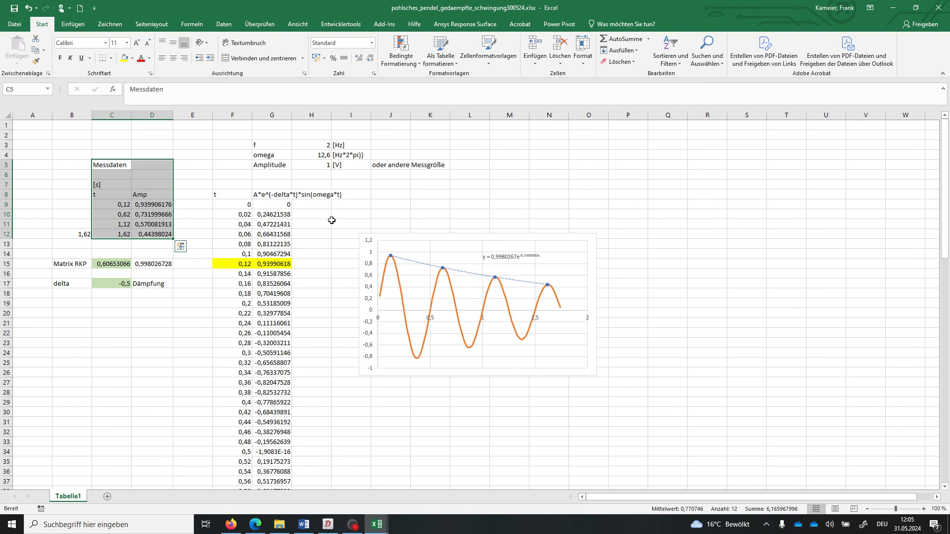
pyautogui.moveTo(215, 194); pyautogui.dragTo(343, 196)
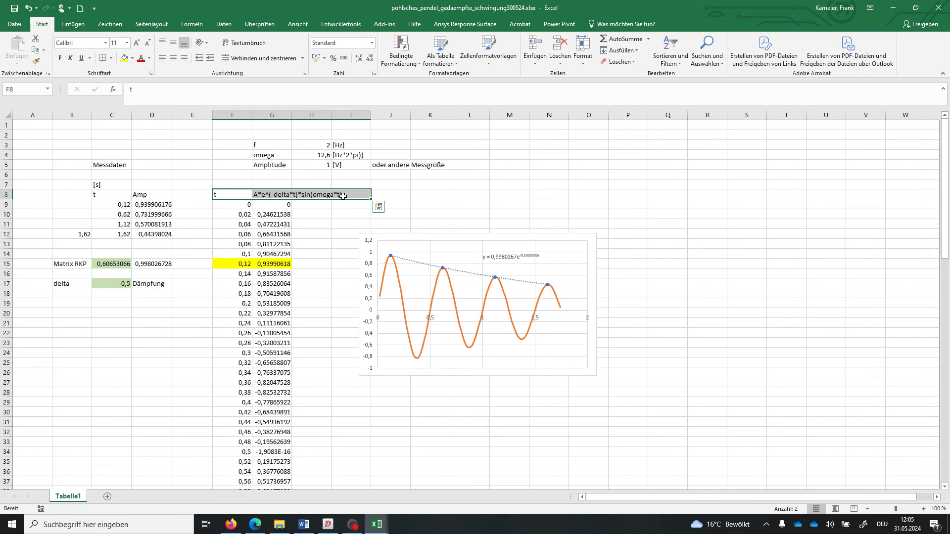
pyautogui.hotkey('ctrl', 'c')
pyautogui.hotkey('ctrl', 'q')
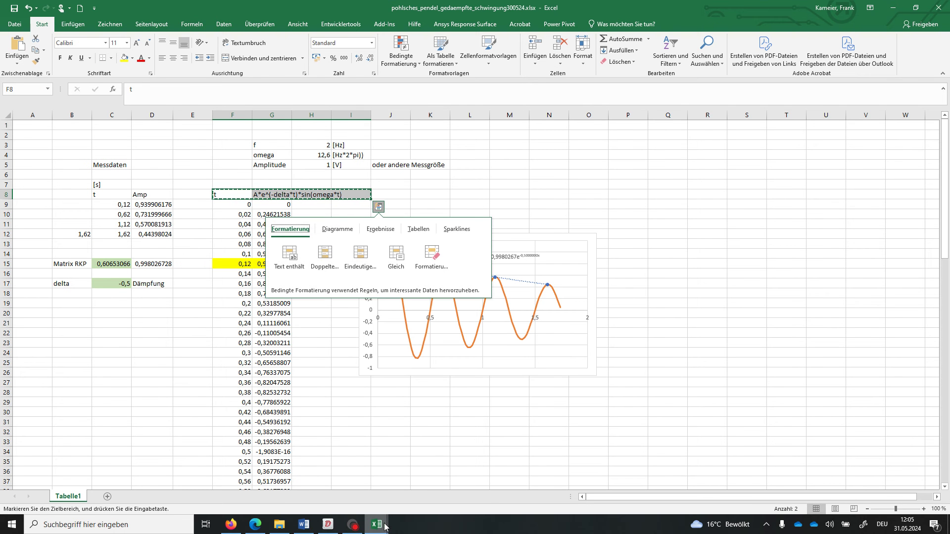
# - Paste the copied headers into H8:I8 of Mappe1
pyautogui.click(385, 527)
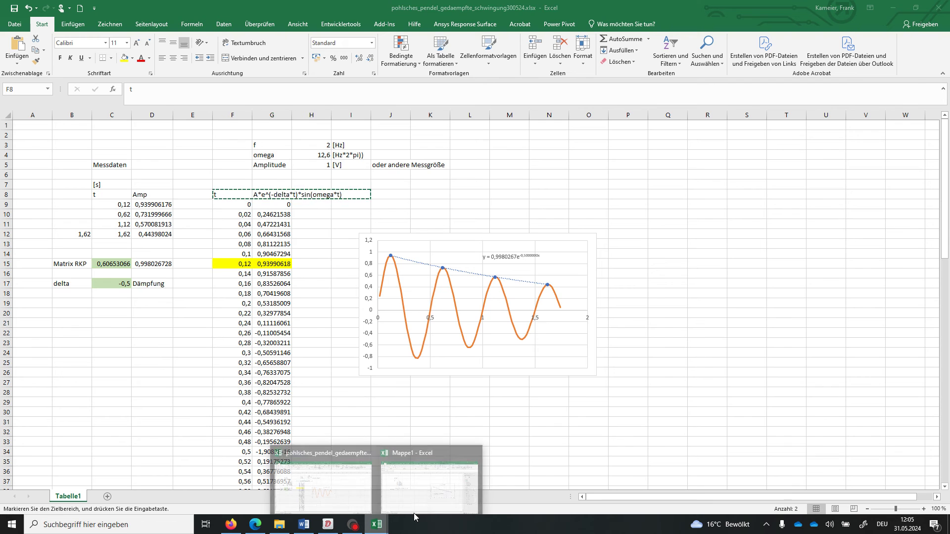
pyautogui.click(429, 483)
pyautogui.click(305, 196)
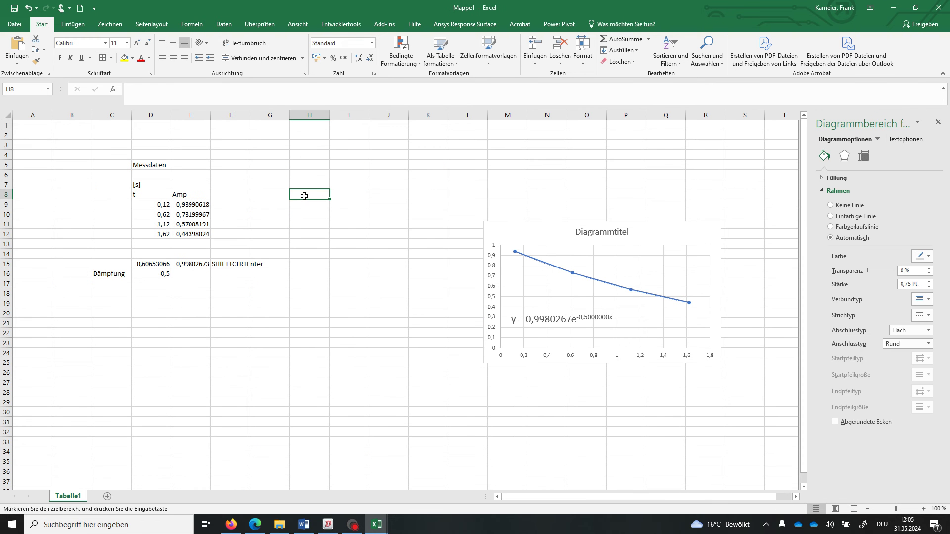
pyautogui.hotkey('ctrl', 'v')
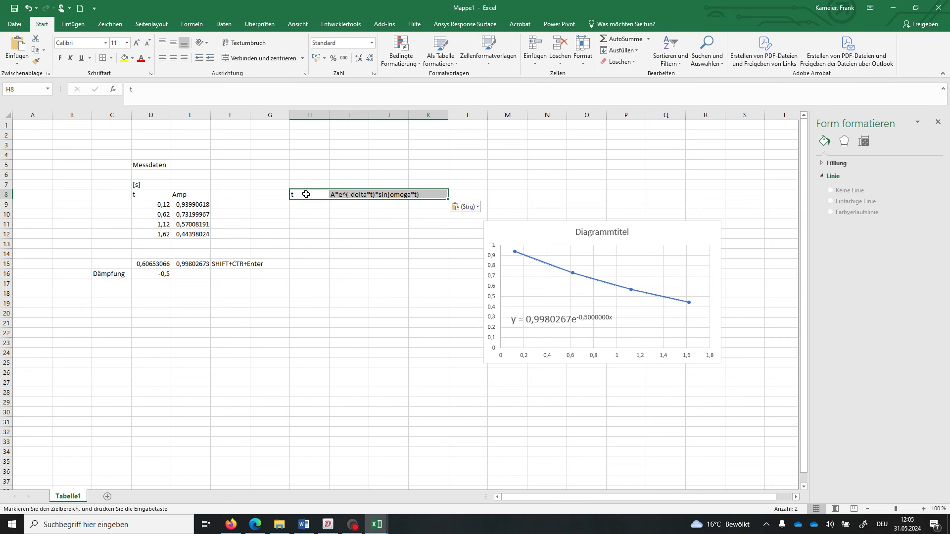
pyautogui.click(308, 205)
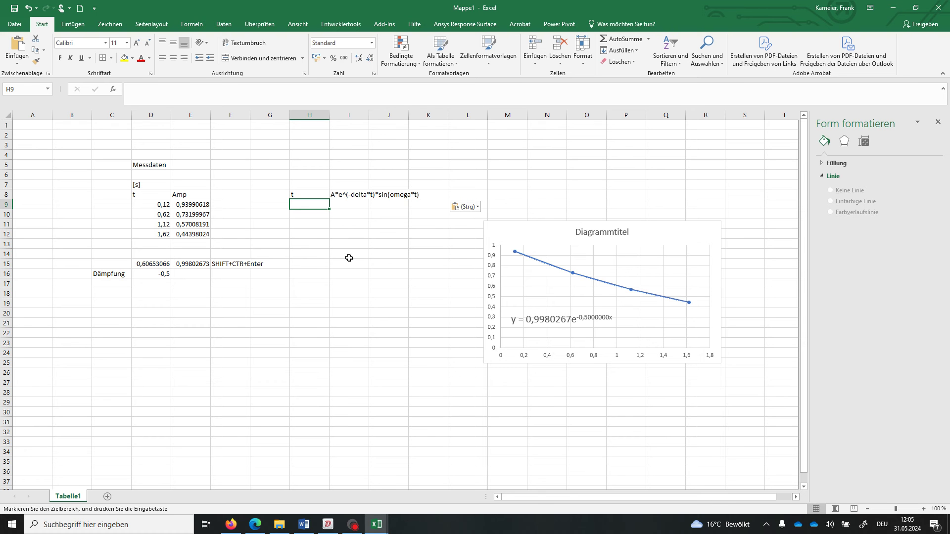
# - Set t = 0 in H9 and enter Amplitude 1 [V] in H2:J2, with a note in K2
pyautogui.write('0')
pyautogui.press('Tab')
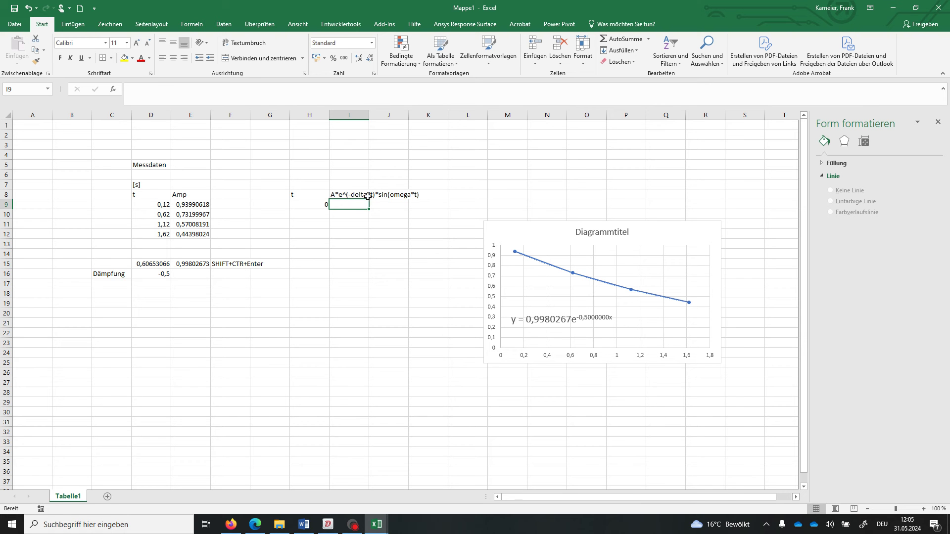
pyautogui.click(309, 135)
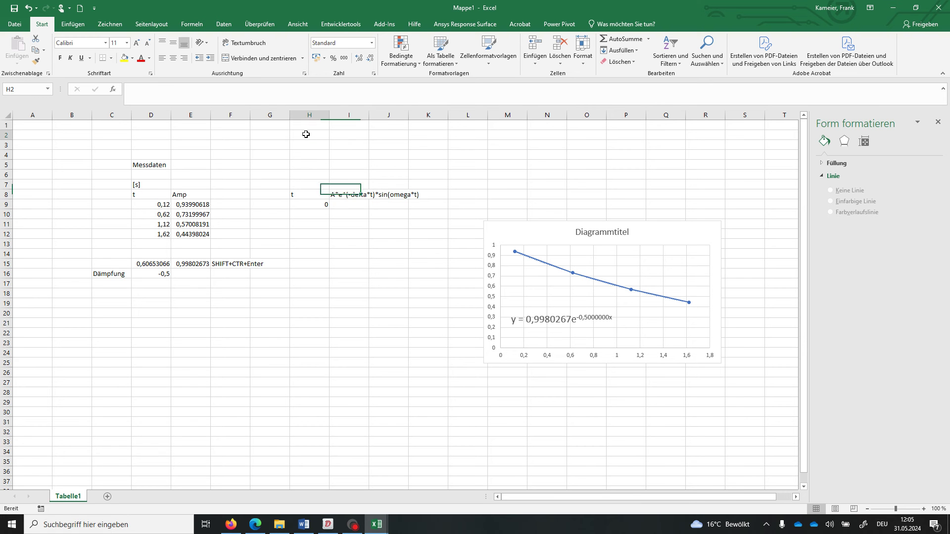
pyautogui.write('Amp')
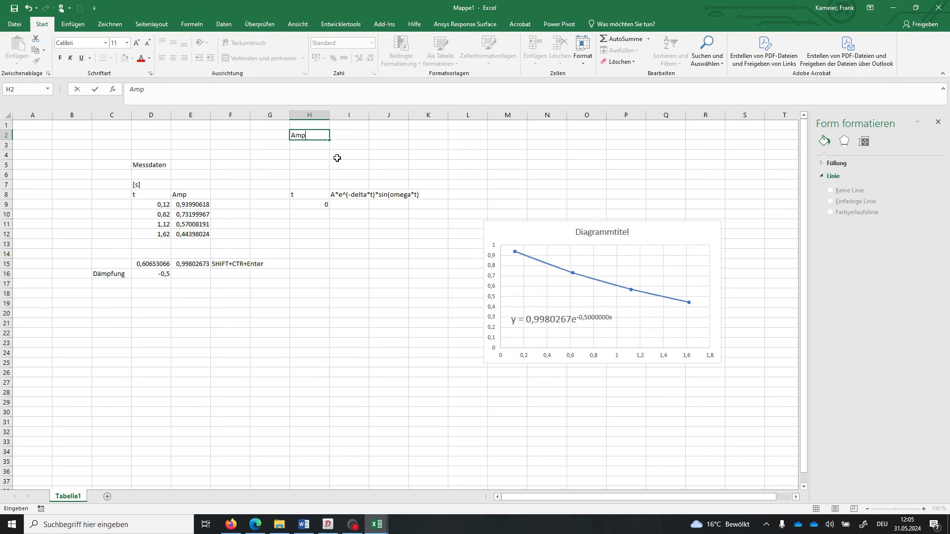
pyautogui.write('litude')
pyautogui.press('Tab')
pyautogui.write('1')
pyautogui.press('Tab')
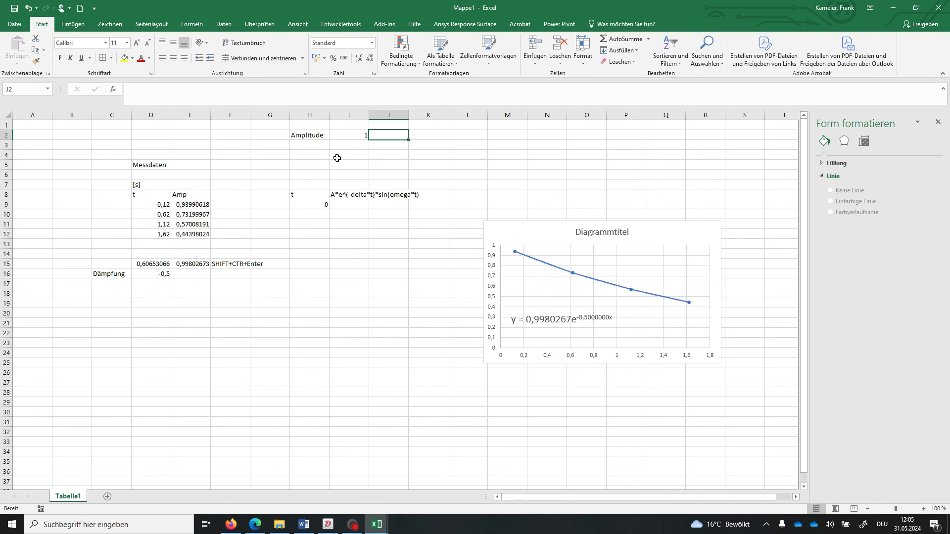
pyautogui.write('[V')
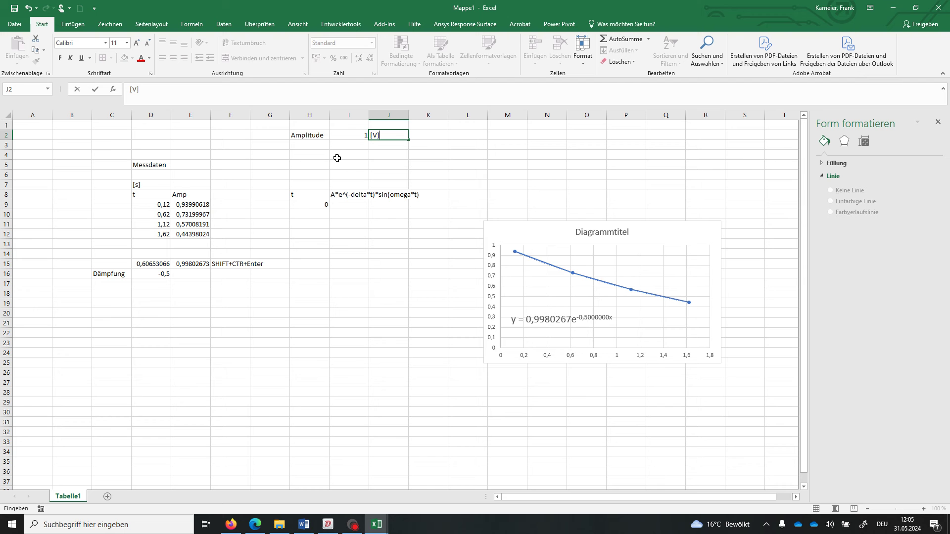
pyautogui.press('Tab')
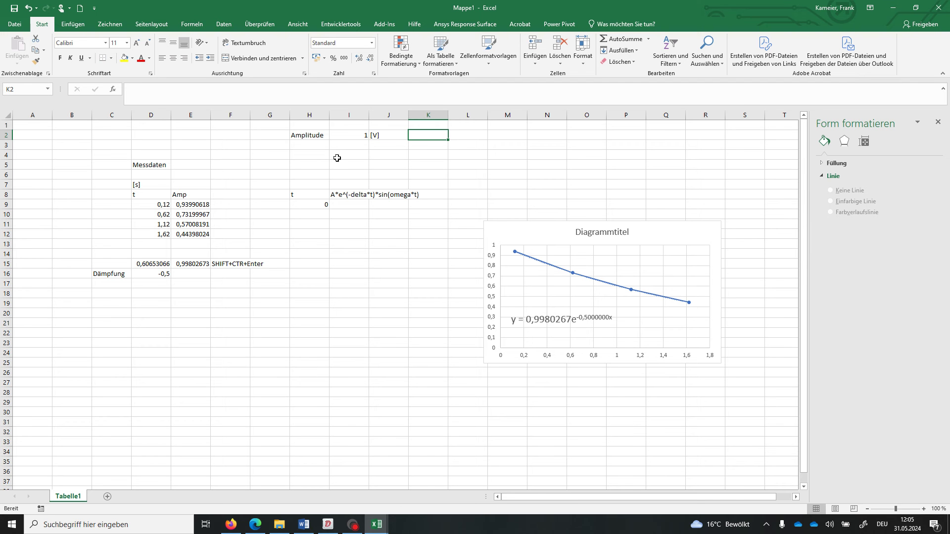
pyautogui.write('... kann')
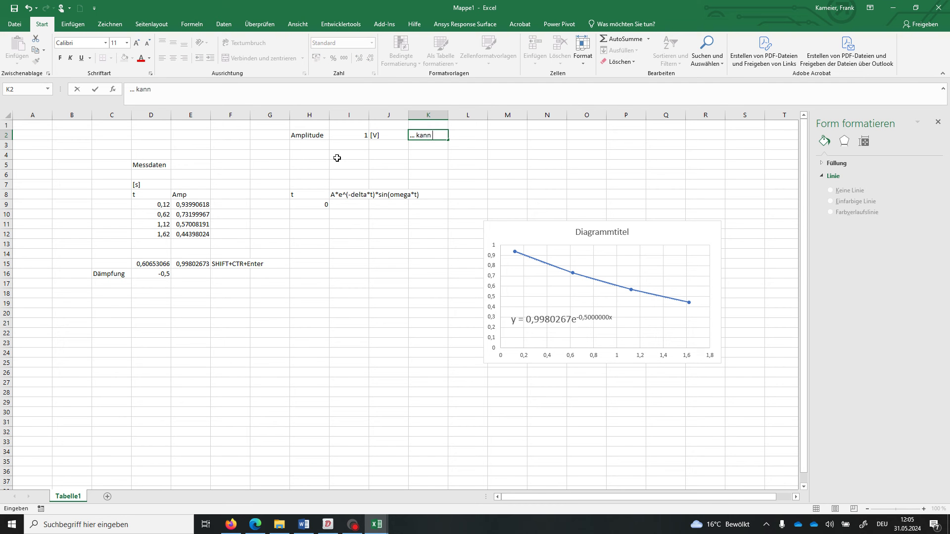
pyautogui.write(' auch eine ')
pyautogui.write('andere M')
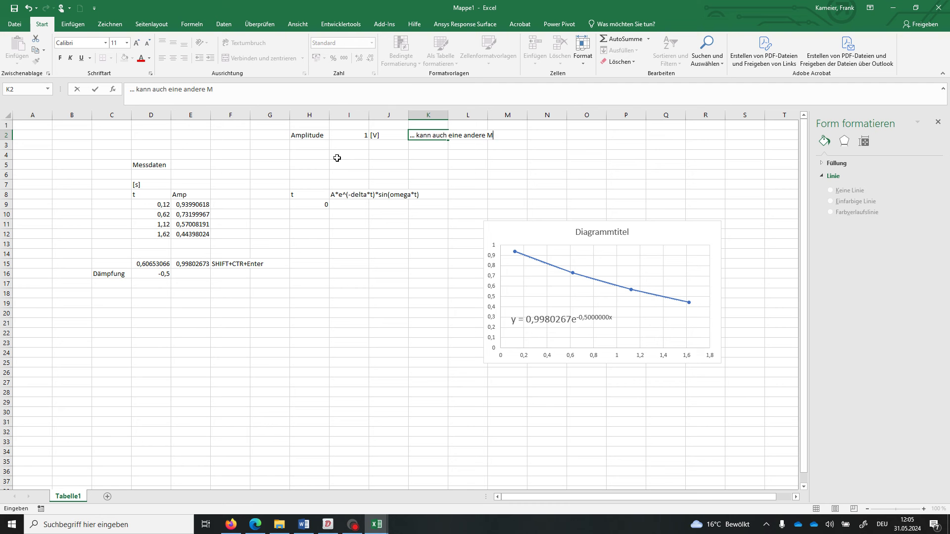
pyautogui.write('essgröße')
pyautogui.write(' von der')
pyautogui.write(' Einheit her')
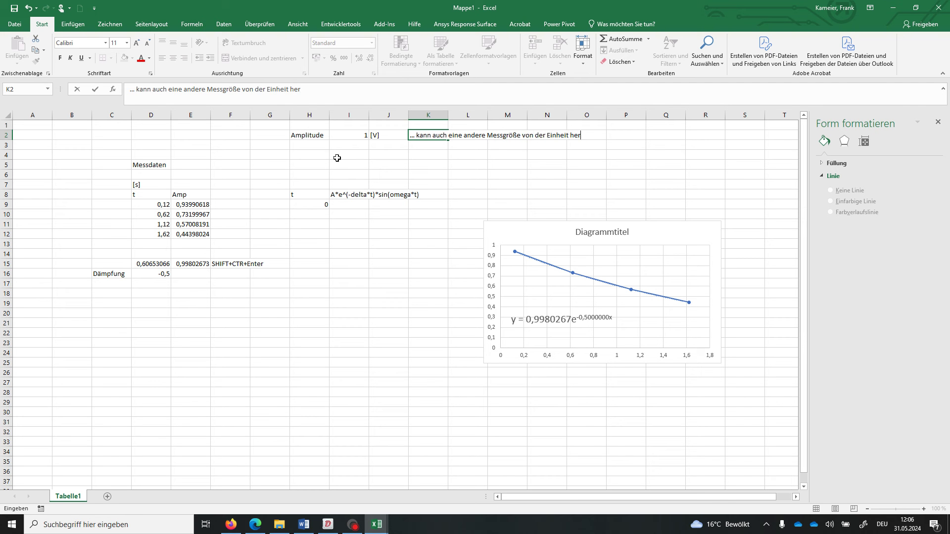
pyautogui.write(' sein')
pyautogui.press('Return')
# - Add the f label with unit [Hz] in row 3 and the omega label in H4
pyautogui.press('Left')
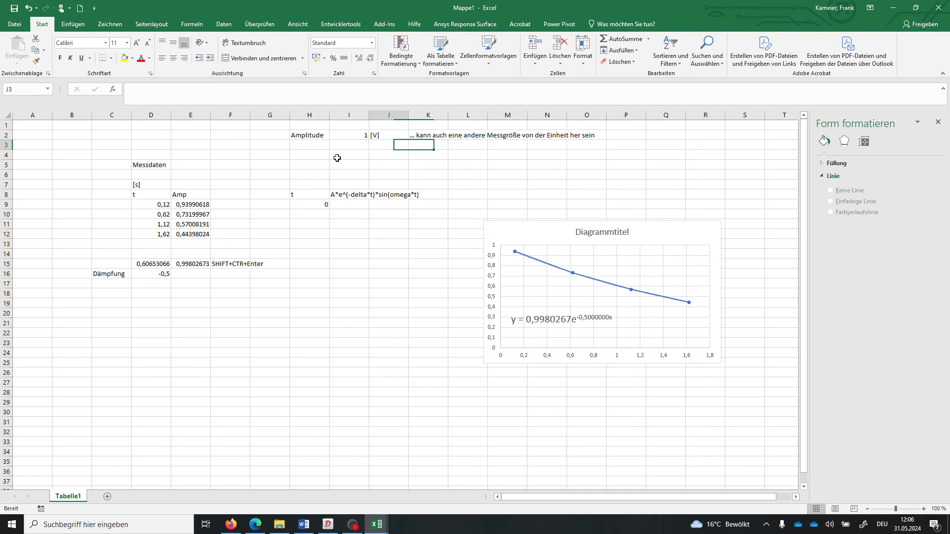
pyautogui.press('Left')
pyautogui.press('Left')
pyautogui.write('f')
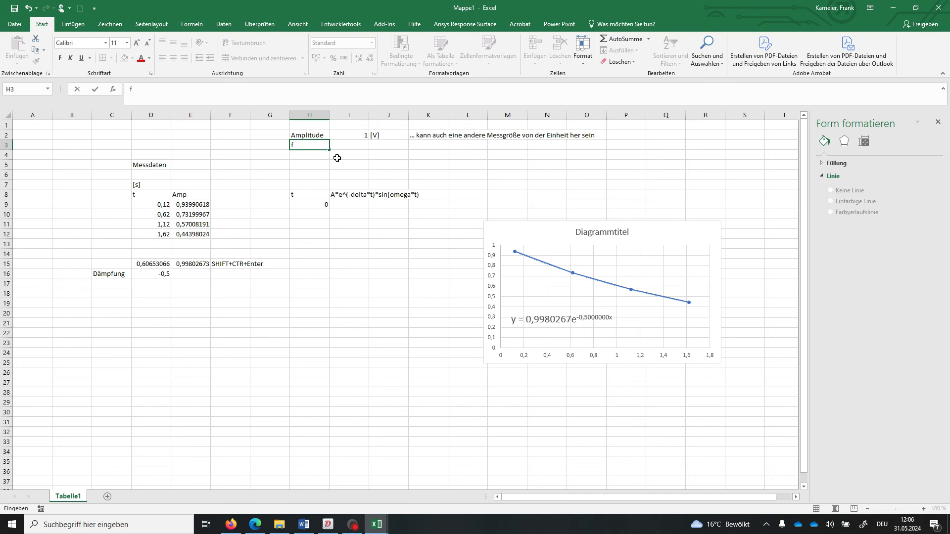
pyautogui.press('Right')
pyautogui.press('Right')
pyautogui.write('[')
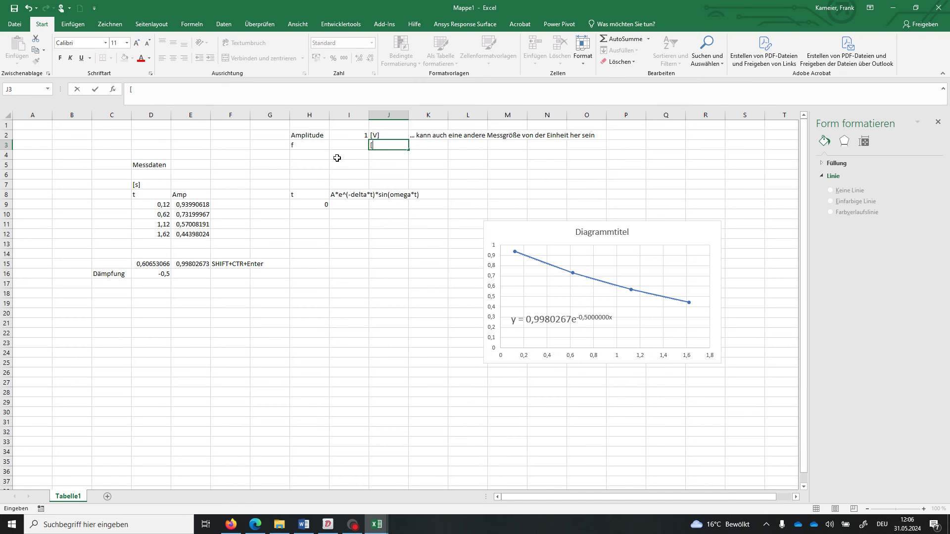
pyautogui.write('Hz')
pyautogui.press('Return')
pyautogui.press('Left')
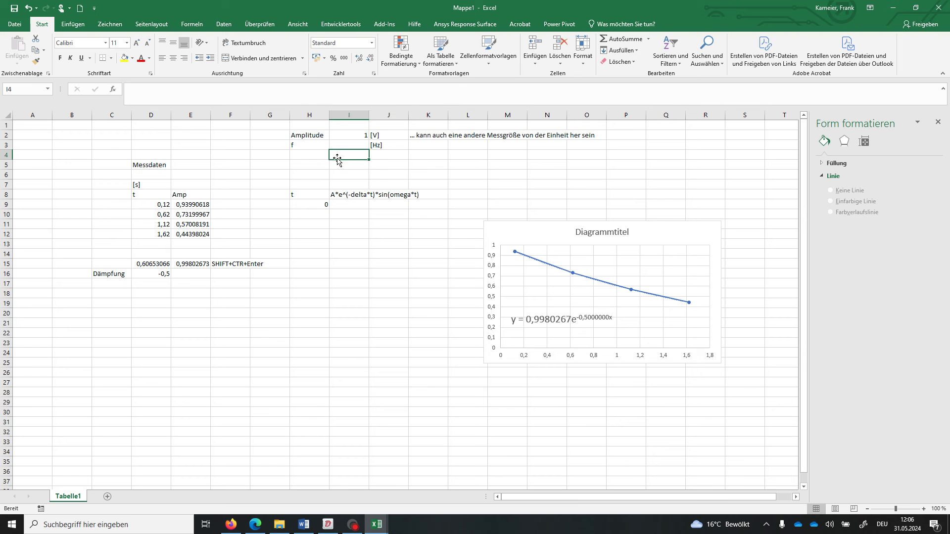
pyautogui.press('Left')
pyautogui.write('omega')
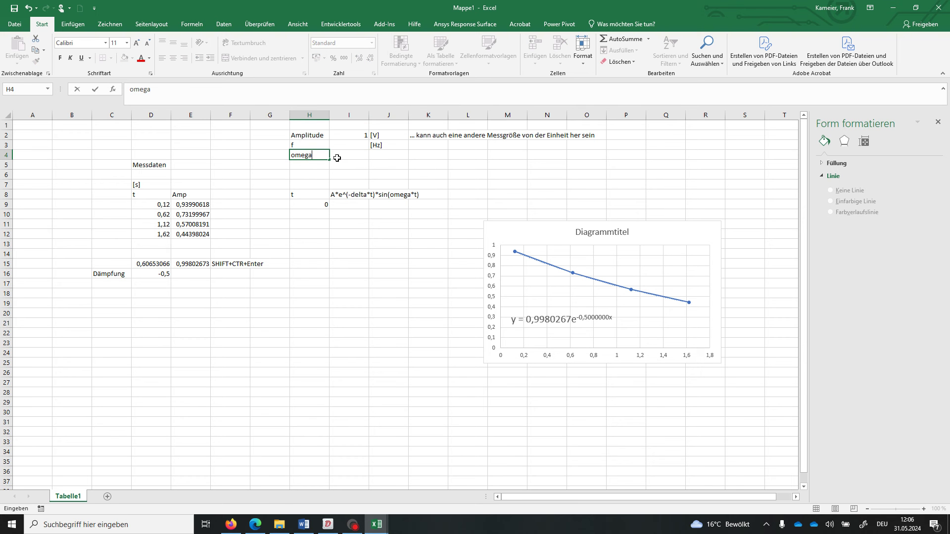
pyautogui.press('Tab')
# - Compute f in I3 as =1/(D10-D9) from the first two peak times, giving 2
pyautogui.press('Up')
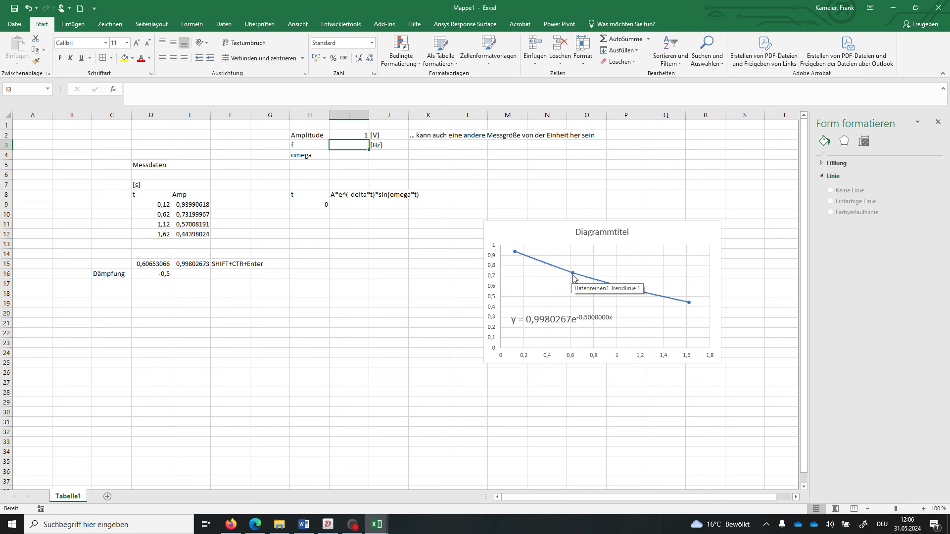
pyautogui.moveTo(163, 205); pyautogui.dragTo(161, 212)
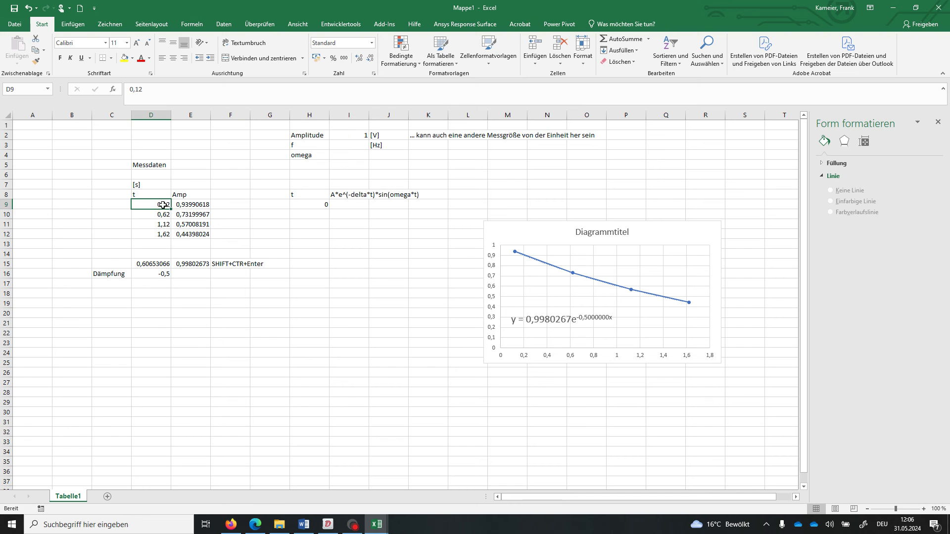
pyautogui.click(345, 147)
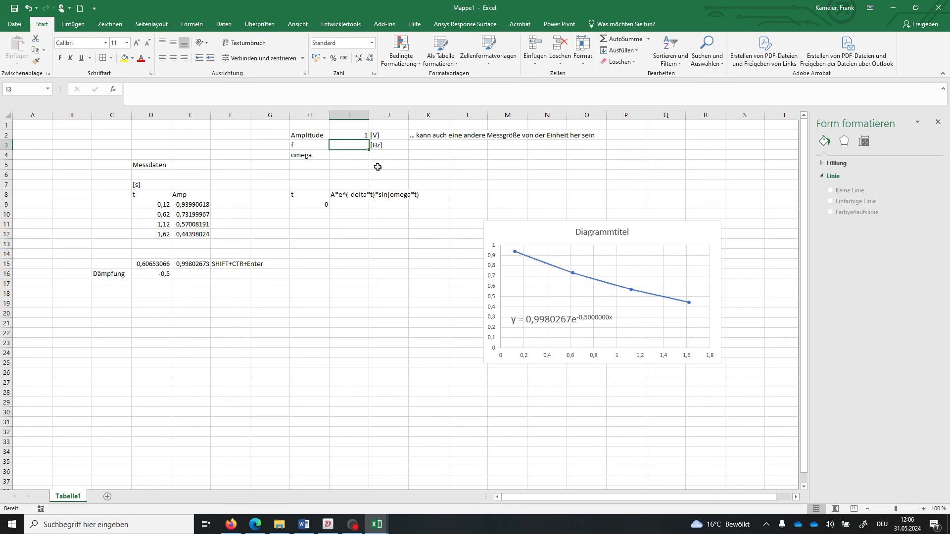
pyautogui.write('=1')
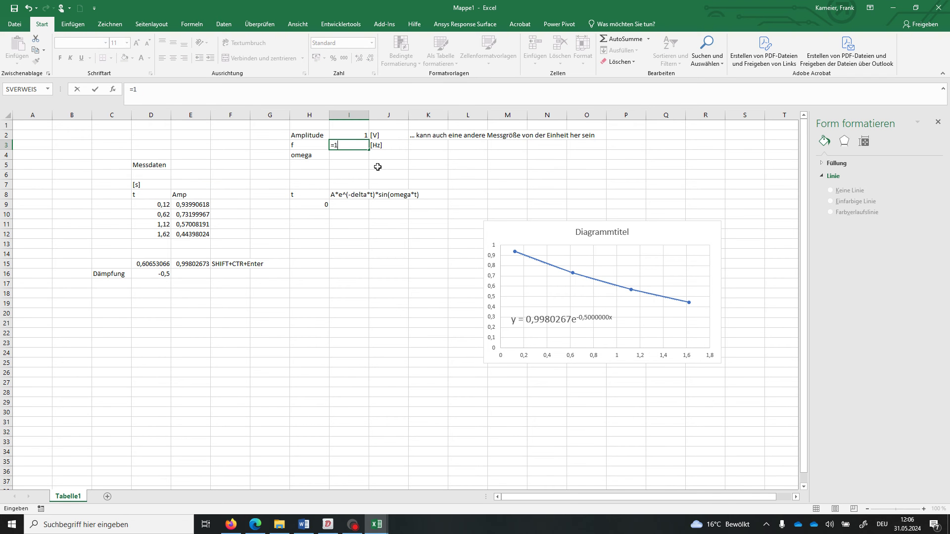
pyautogui.write('/(')
pyautogui.click(157, 213)
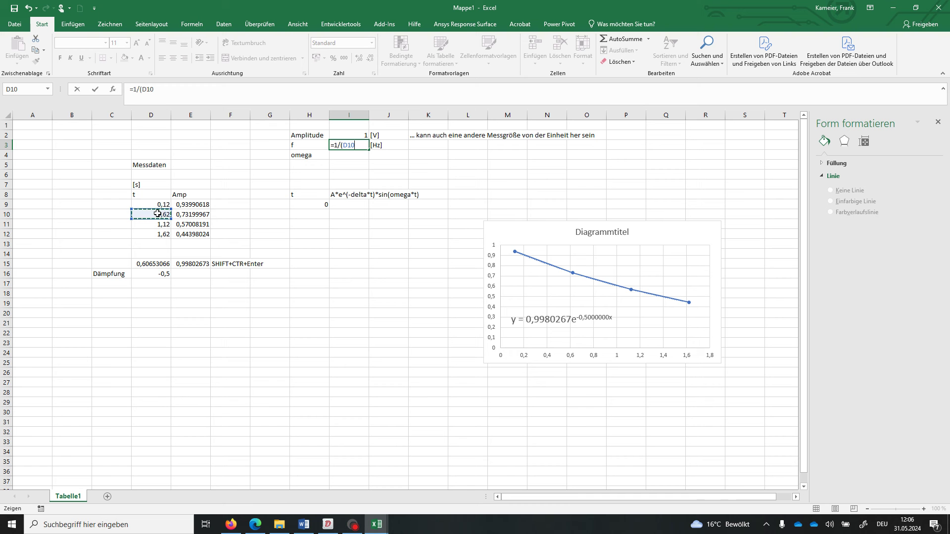
pyautogui.write('-')
pyautogui.click(155, 203)
pyautogui.write(')')
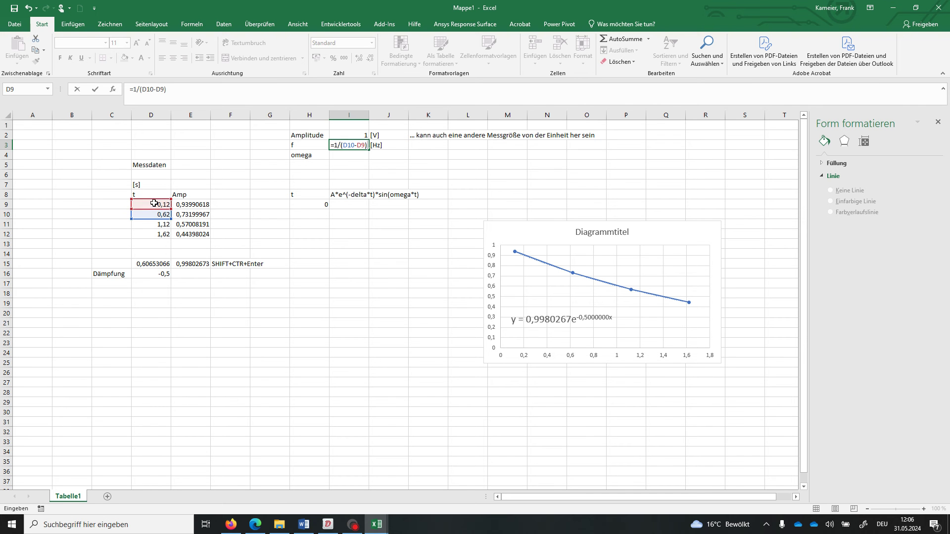
pyautogui.press('Return')
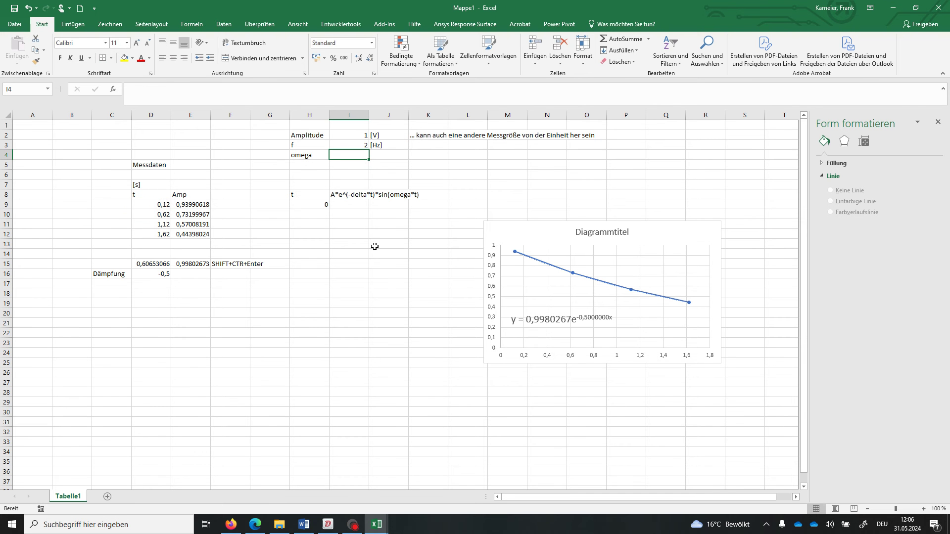
# - Assign the workbook-scoped name Amplitude to the amplitude value cell I2
pyautogui.click(355, 134)
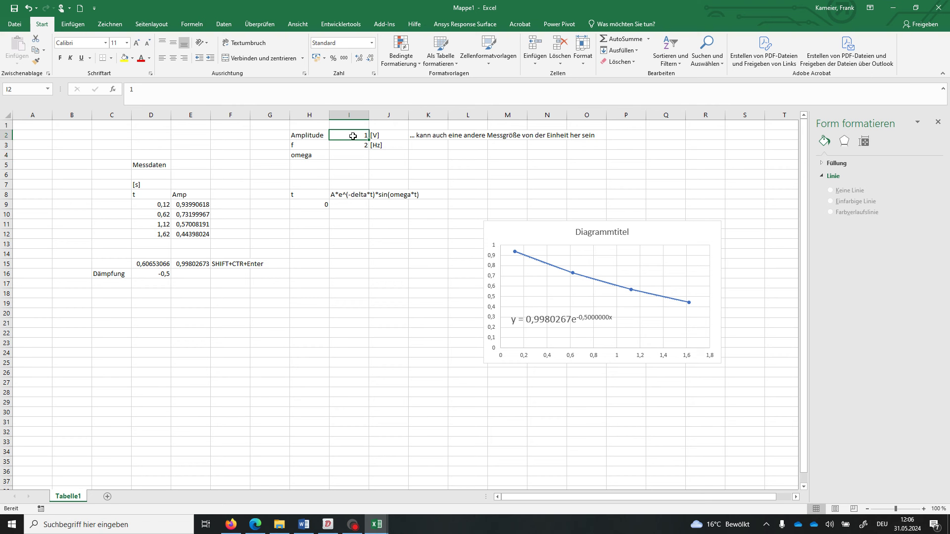
pyautogui.rightClick(353, 136)
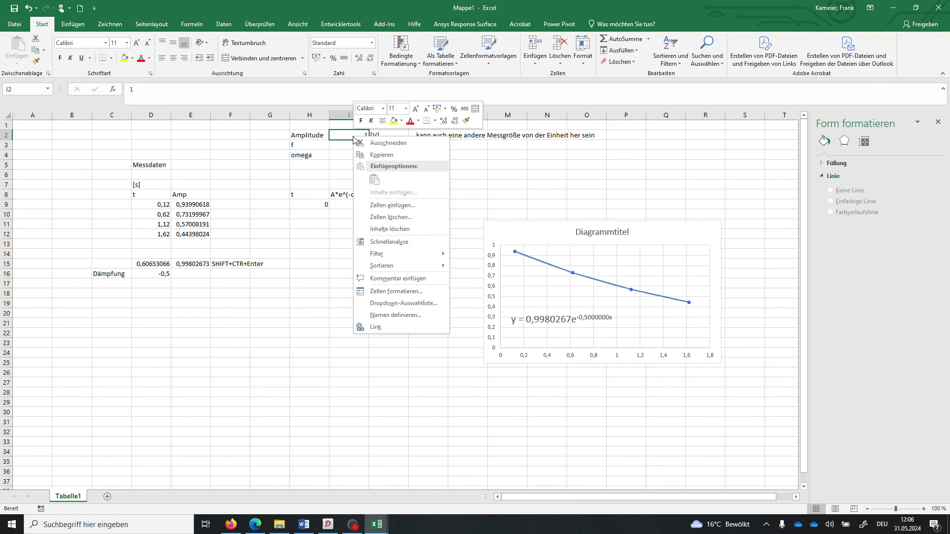
pyautogui.click(378, 312)
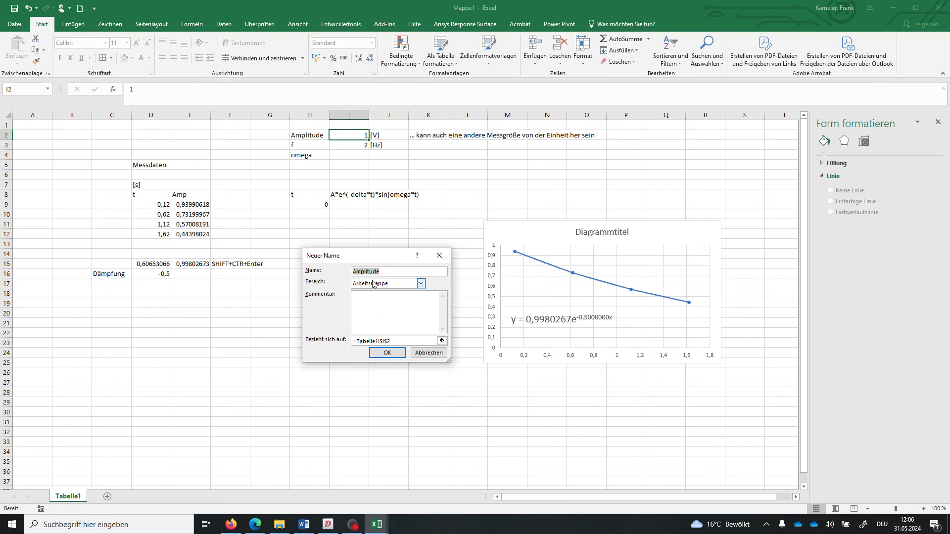
pyautogui.click(388, 353)
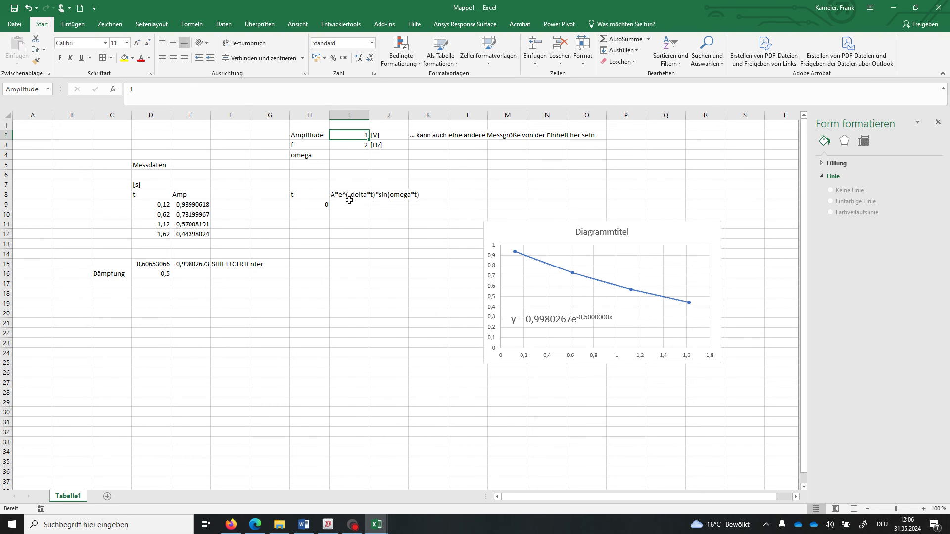
pyautogui.click(346, 149)
pyautogui.rightClick(347, 147)
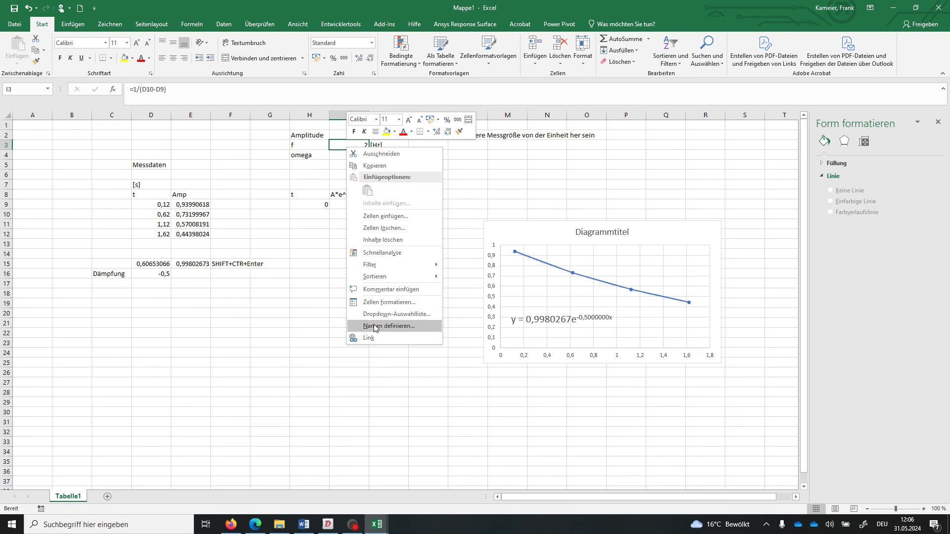
# - Name cell I3 f and enter omega in I4 as =2*PI()*f
pyautogui.click(378, 326)
pyautogui.click(384, 363)
pyautogui.click(350, 155)
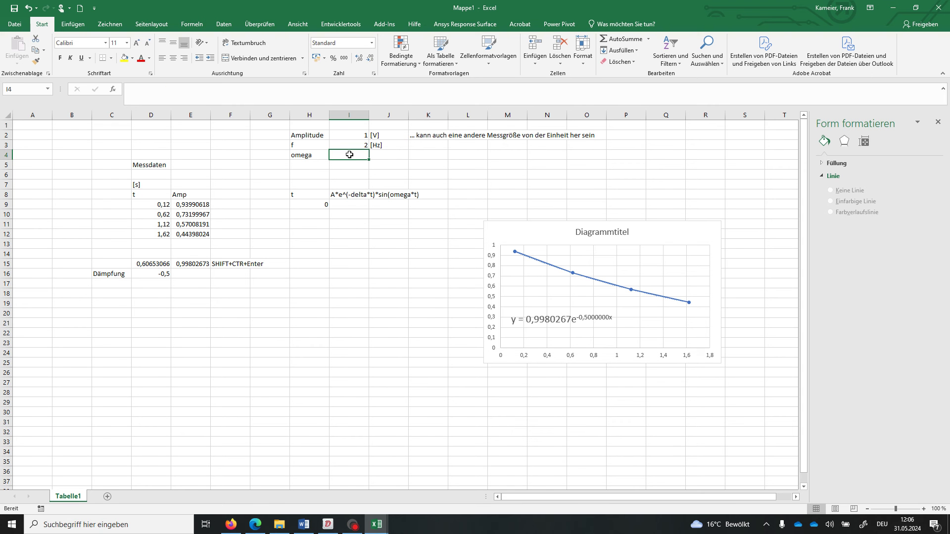
pyautogui.write('=2+')
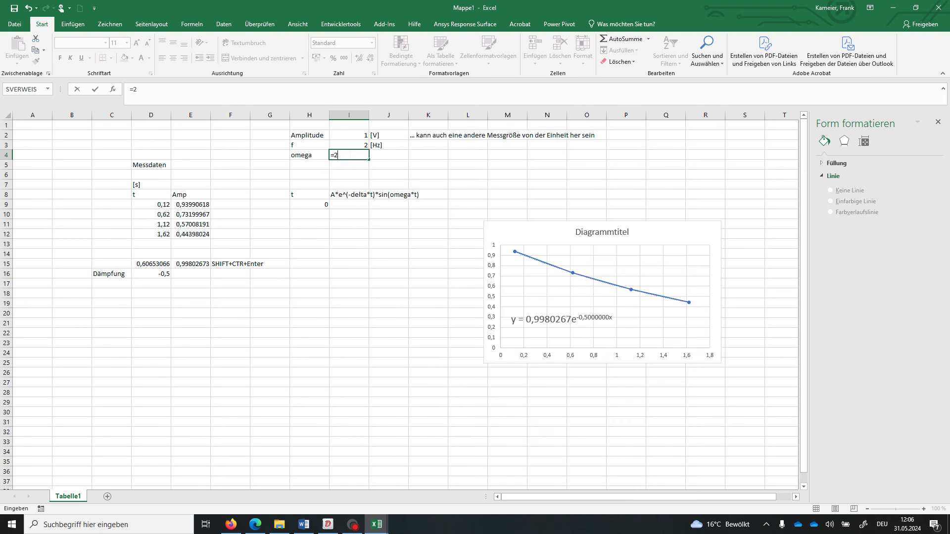
pyautogui.write('P')
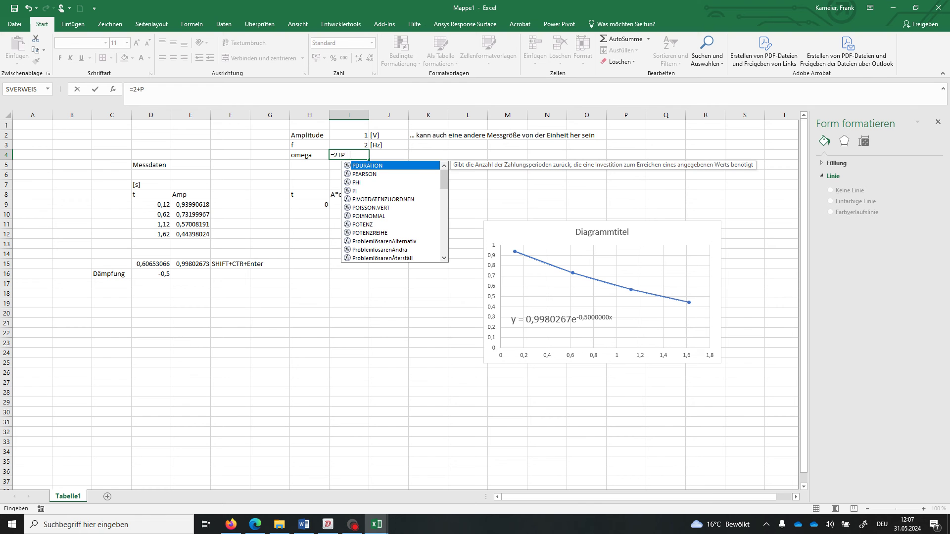
pyautogui.write('I(')
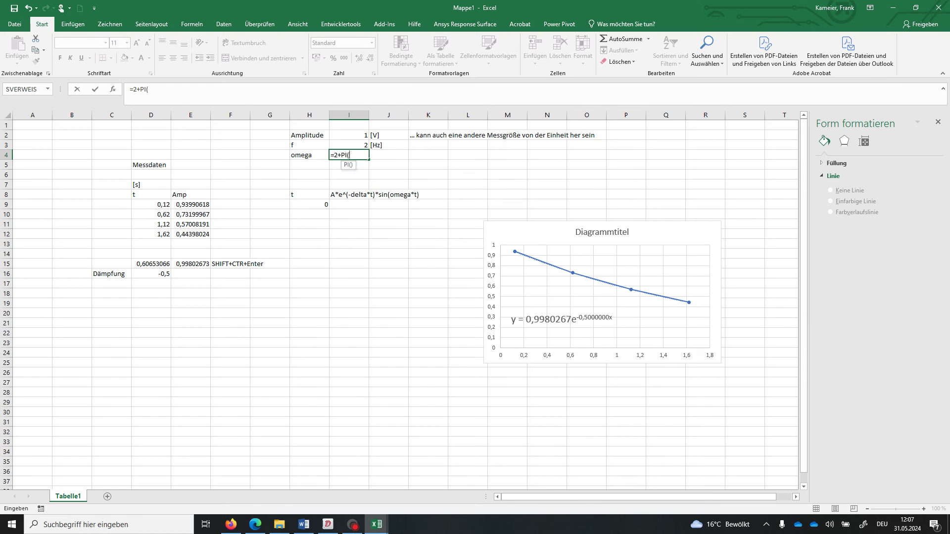
pyautogui.write(')')
pyautogui.click(317, 154)
pyautogui.click(349, 155)
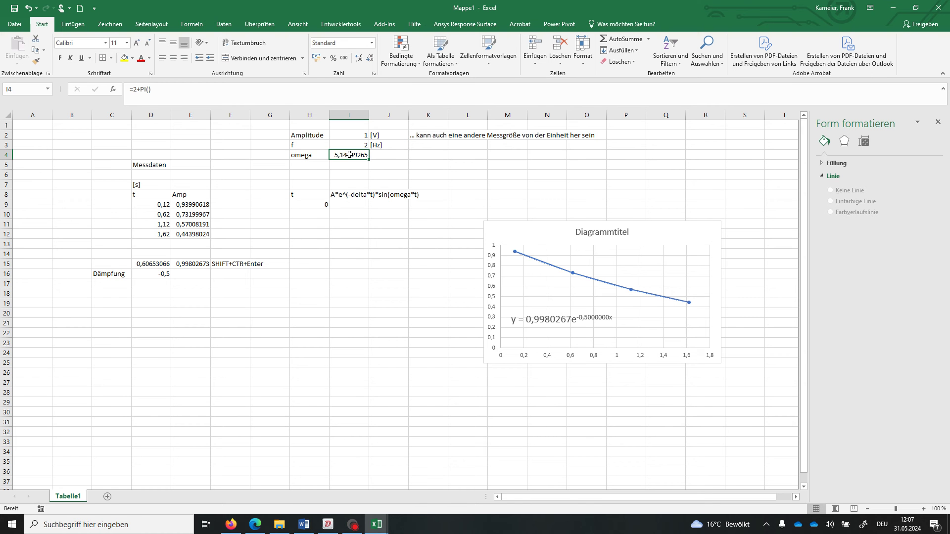
pyautogui.doubleClick(350, 155)
pyautogui.press('Left')
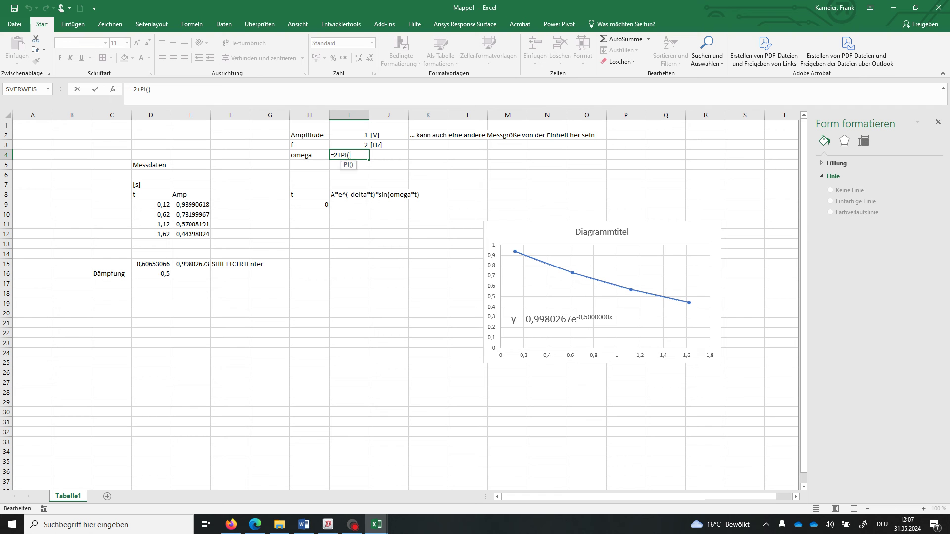
pyautogui.press('Left')
pyautogui.press('Left')
pyautogui.press('Left')
pyautogui.press('BackSpace')
pyautogui.write('*')
pyautogui.press('Right')
pyautogui.press('Right')
pyautogui.write('f')
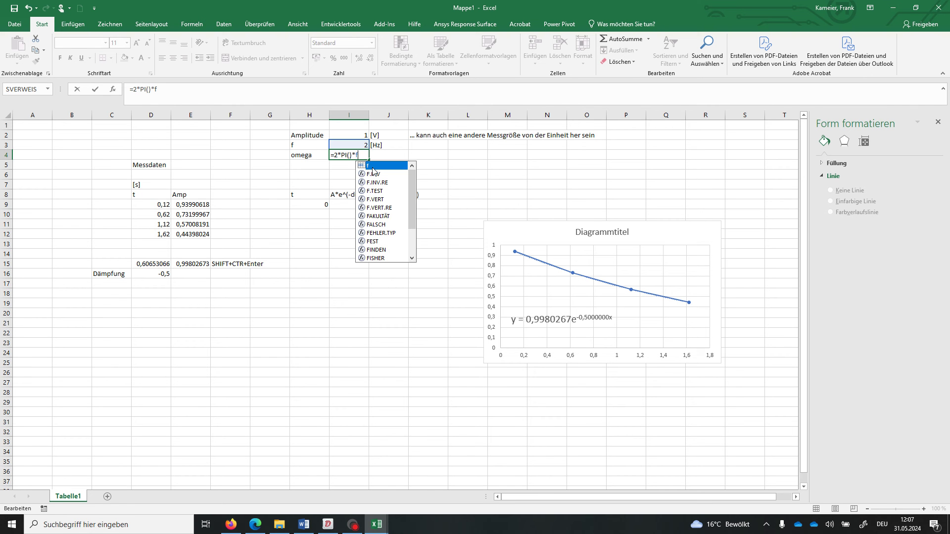
pyautogui.hotkey('ctrl', 'Return')
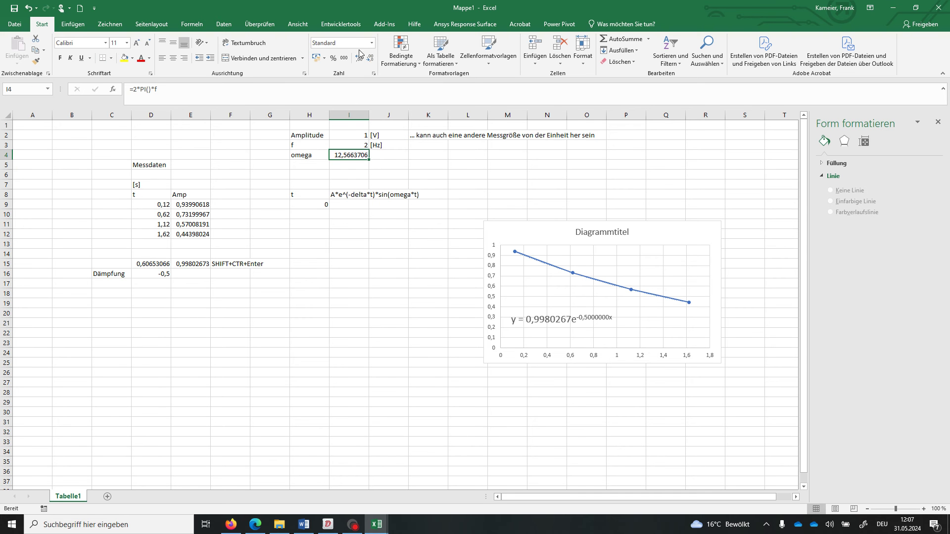
# - Display omega rounded to 12,6 and add the unit note [Hz*2*pi] in J4
pyautogui.click(372, 59)
pyautogui.click(371, 59)
pyautogui.click(371, 58)
pyautogui.click(371, 58)
pyautogui.click(371, 58)
pyautogui.click(371, 58)
pyautogui.click(382, 156)
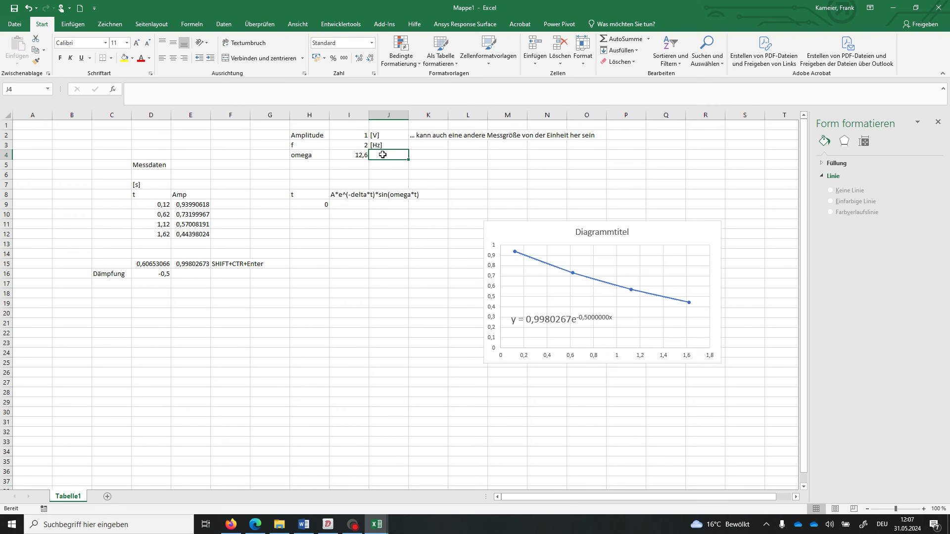
pyautogui.write('[Hz]')
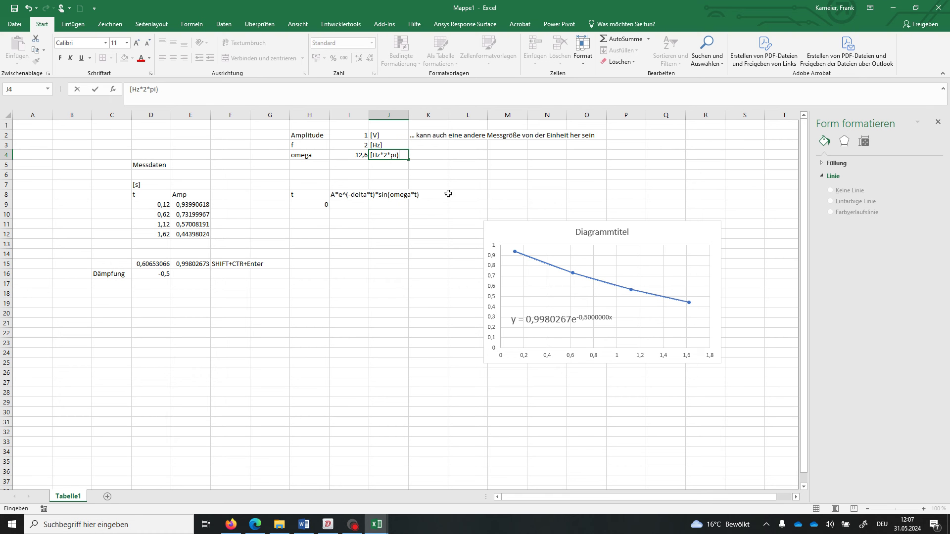
pyautogui.press('Return')
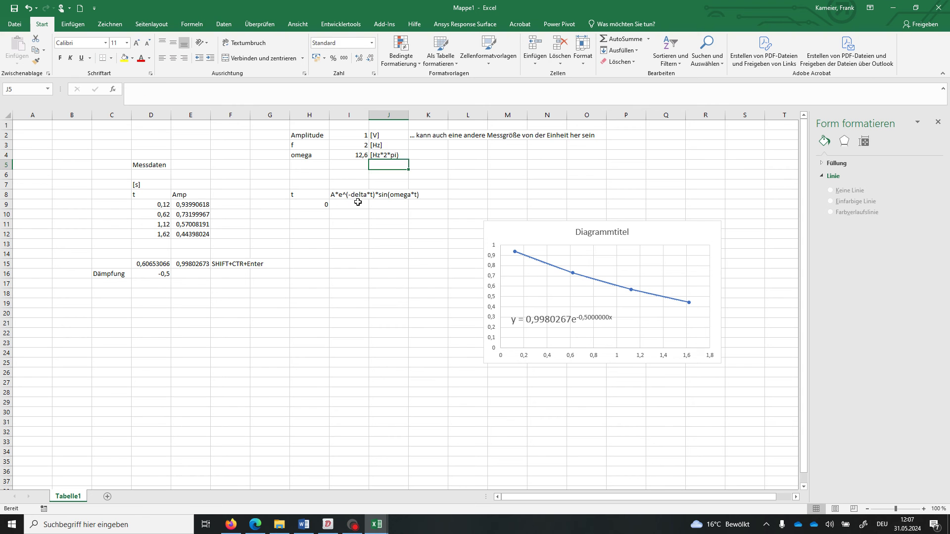
# - Give cell I4 the defined name omega
pyautogui.click(356, 156)
pyautogui.rightClick(356, 156)
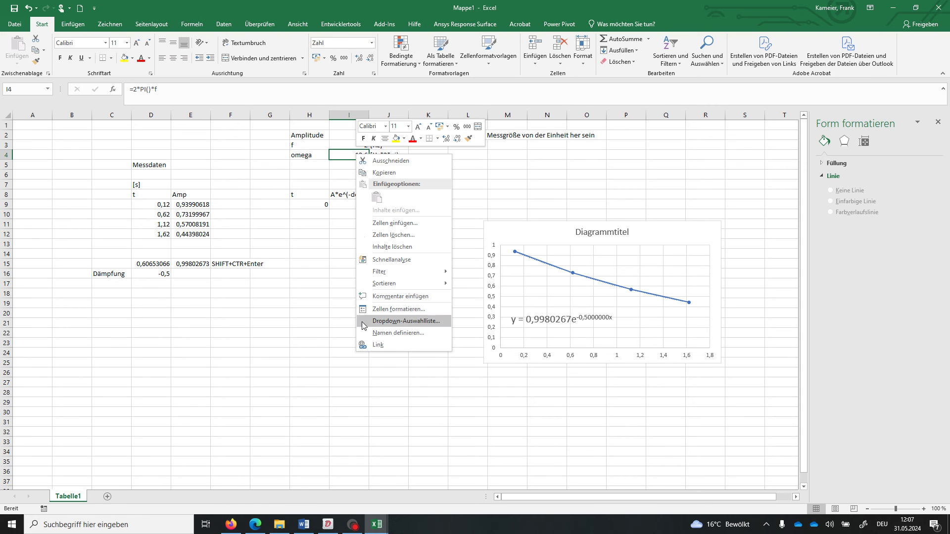
pyautogui.click(381, 323)
pyautogui.click(378, 369)
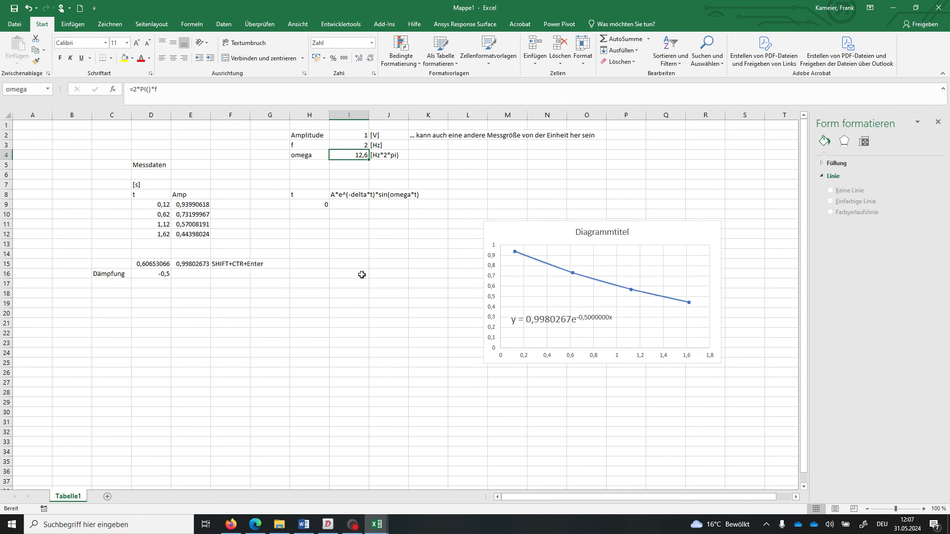
# - Enter =Amplitude*exp(-delta*H9)*sin(omega*H9) in I9, which shows #NAME? for now
pyautogui.click(341, 205)
pyautogui.write('=')
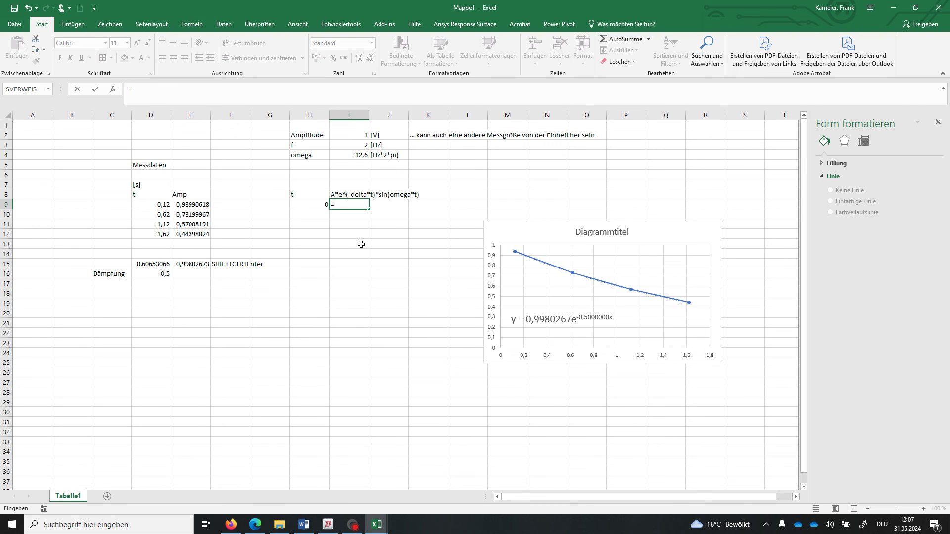
pyautogui.write('am')
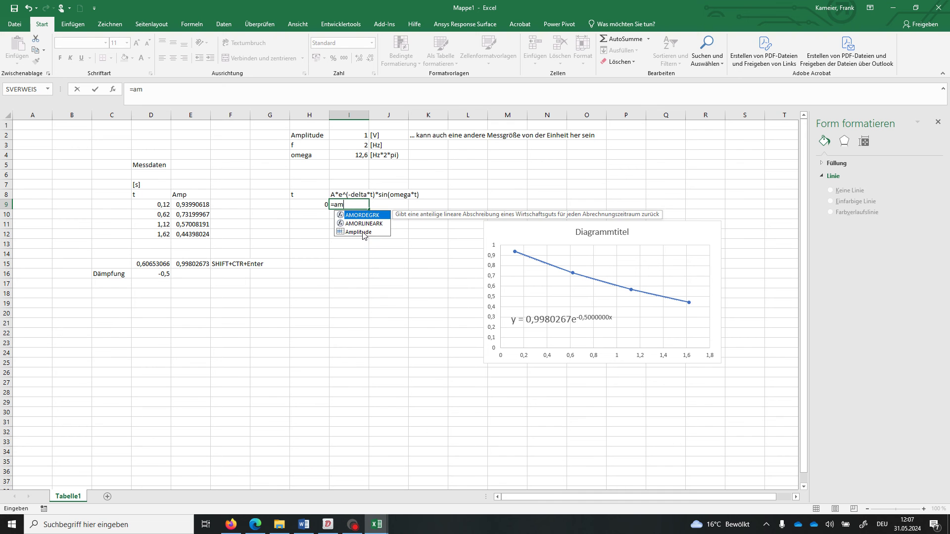
pyautogui.click(363, 233)
pyautogui.doubleClick(363, 232)
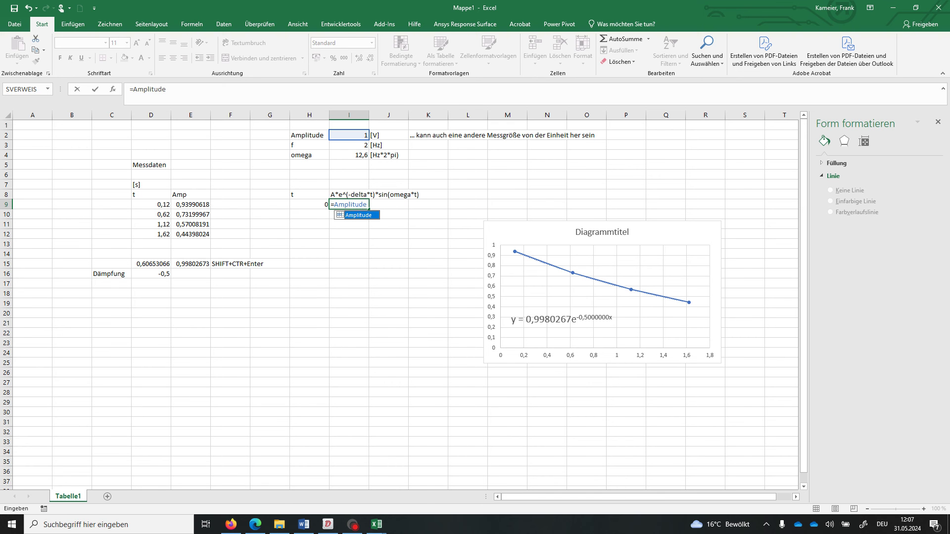
pyautogui.click(368, 204)
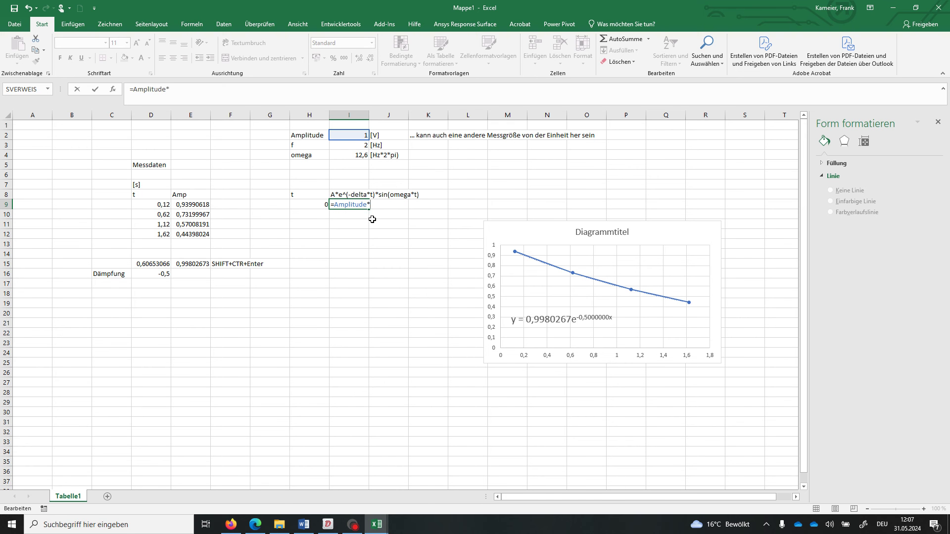
pyautogui.write('e')
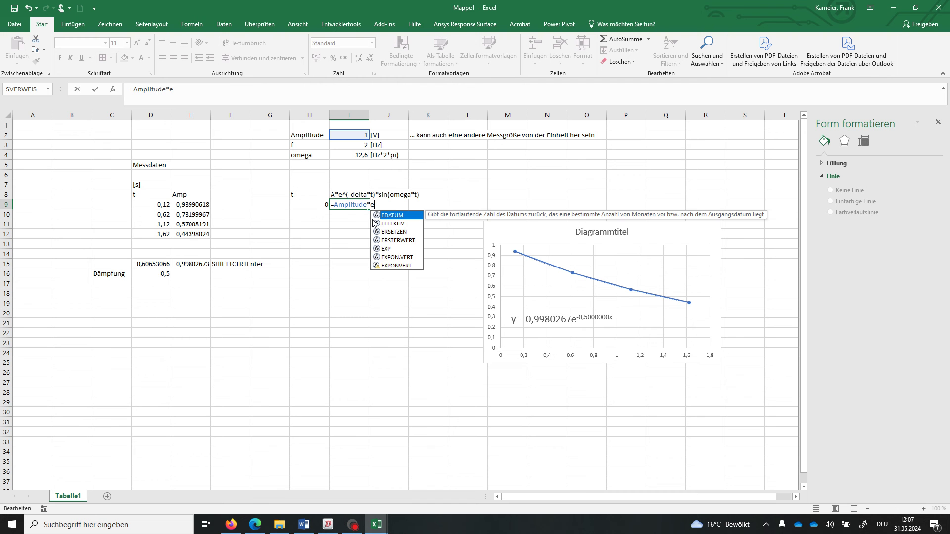
pyautogui.write('x')
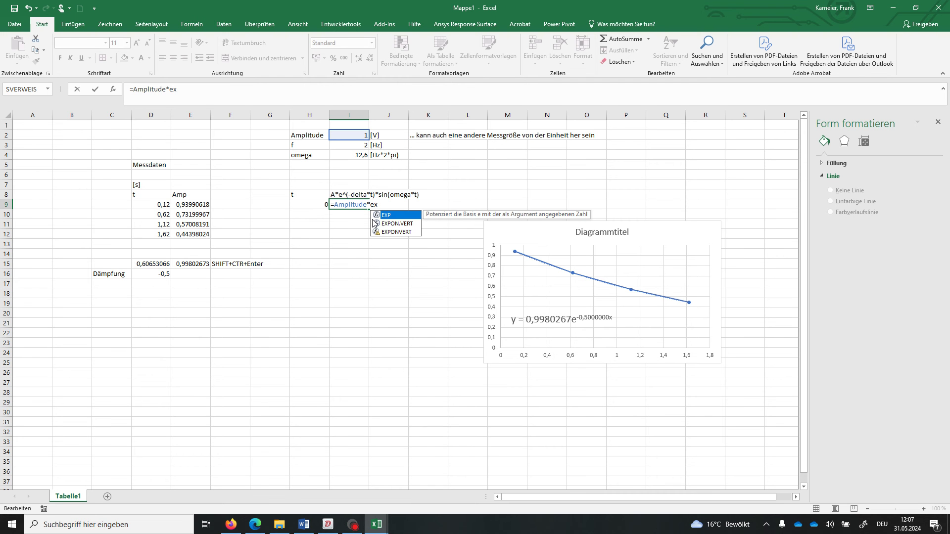
pyautogui.write('p')
pyautogui.write('(-')
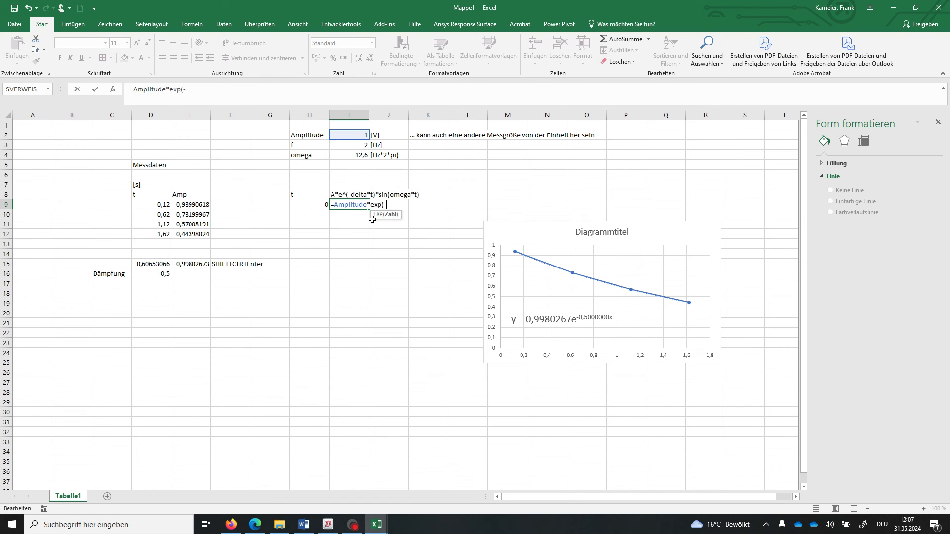
pyautogui.write('del')
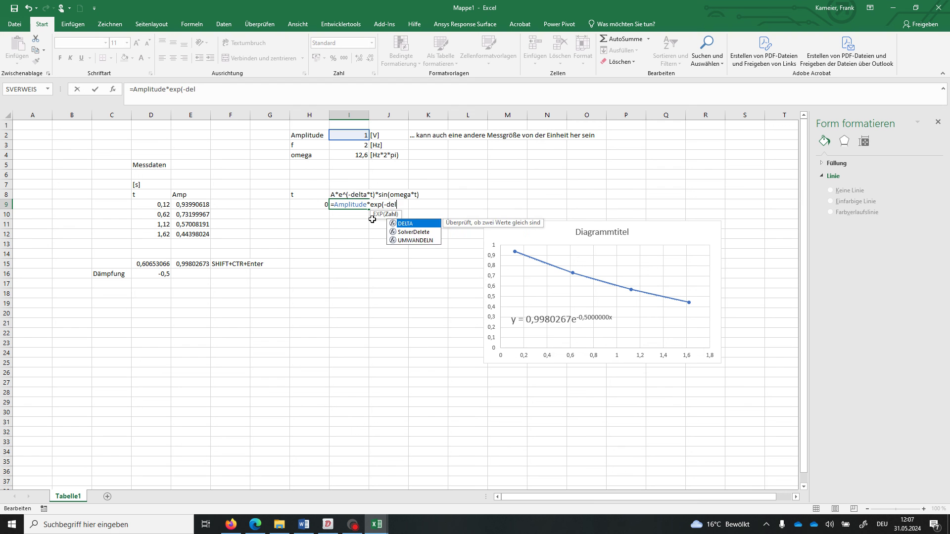
pyautogui.write('ta')
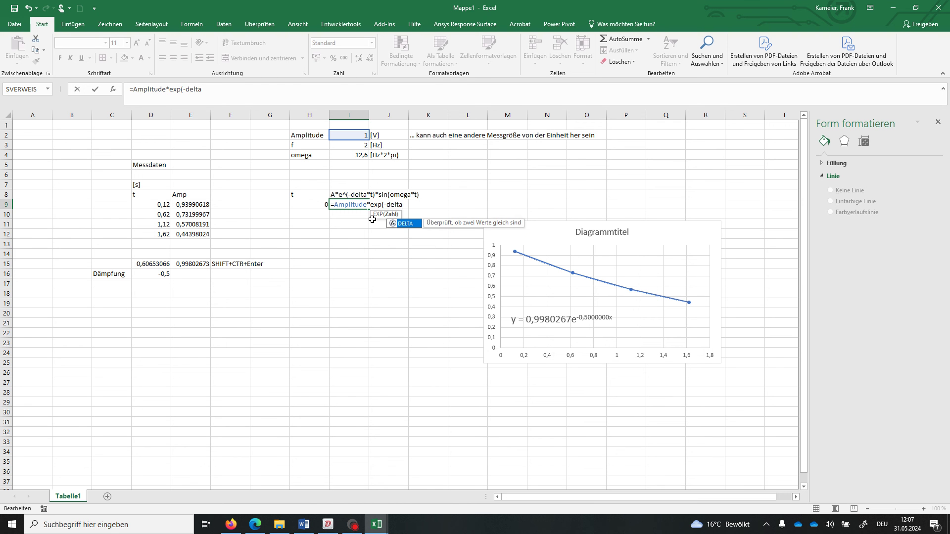
pyautogui.write('*')
pyautogui.click(320, 203)
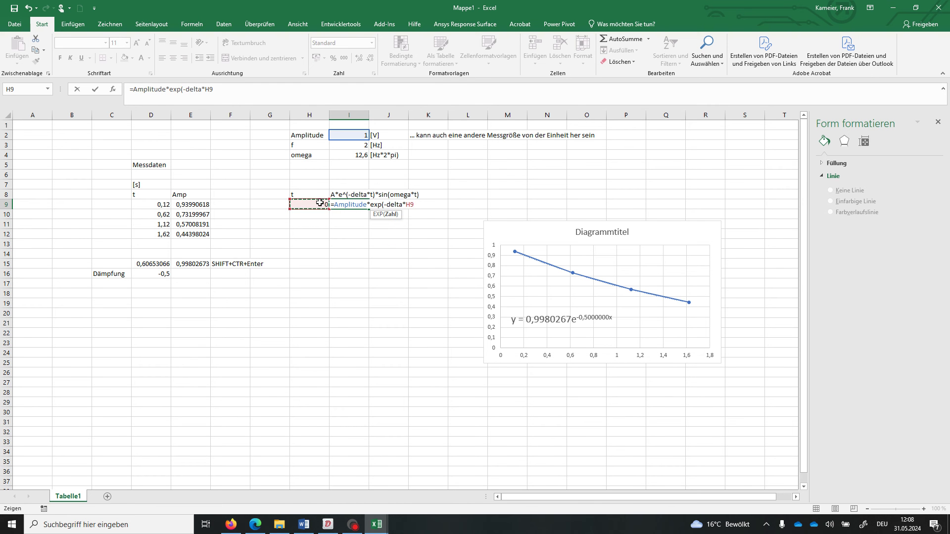
pyautogui.write(')*')
pyautogui.write('sin')
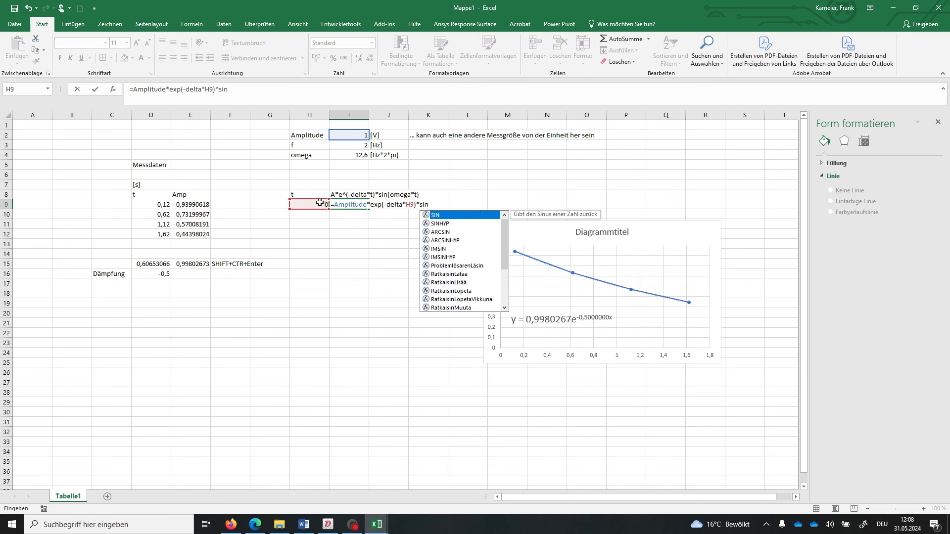
pyautogui.write('(om')
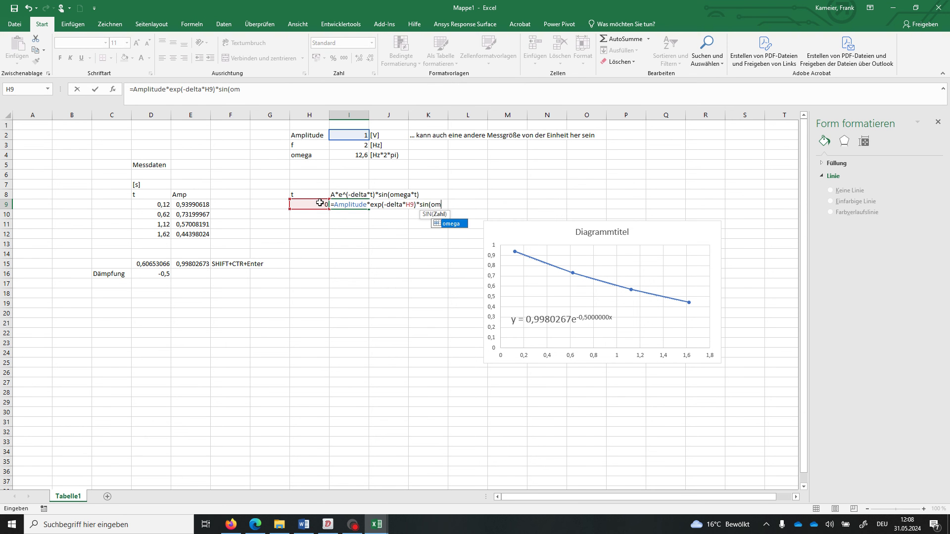
pyautogui.doubleClick(448, 226)
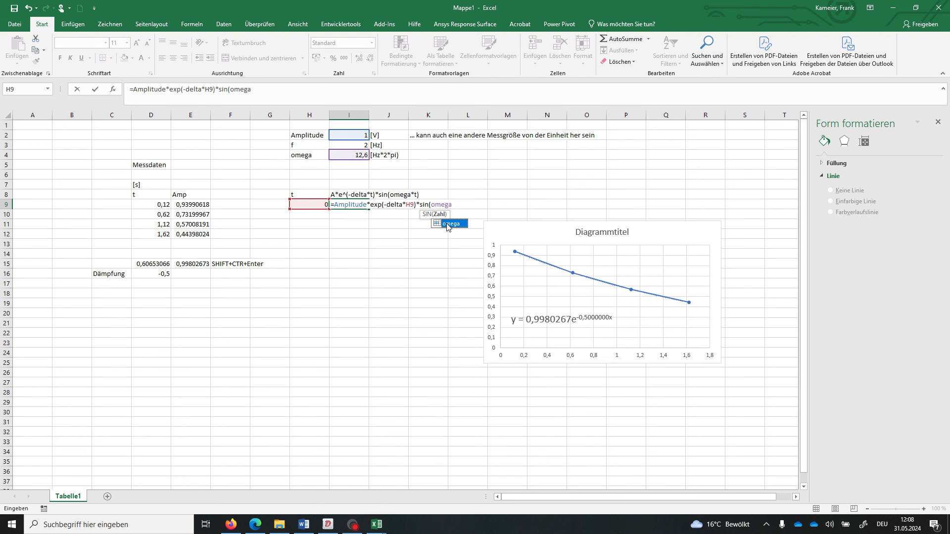
pyautogui.write('*')
pyautogui.click(315, 204)
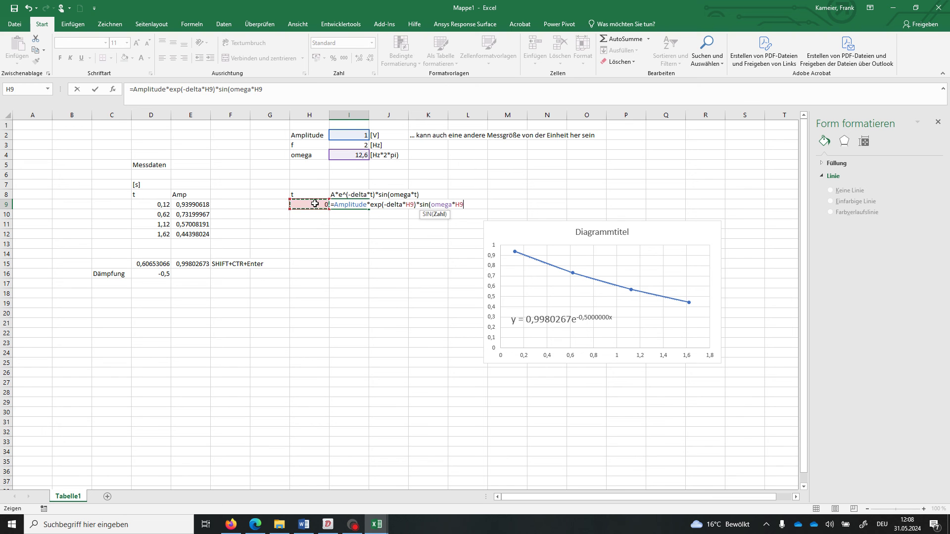
pyautogui.write(')')
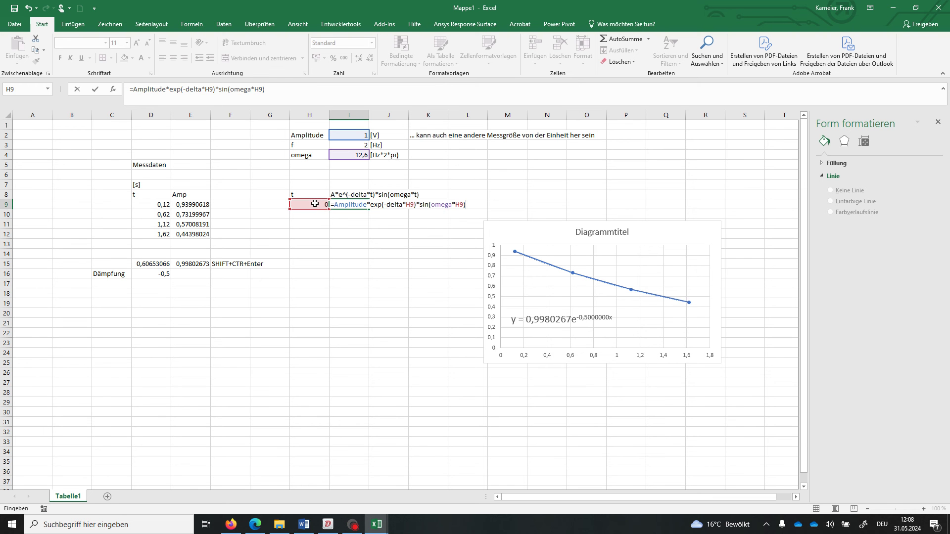
pyautogui.press('Return')
pyautogui.click(163, 273)
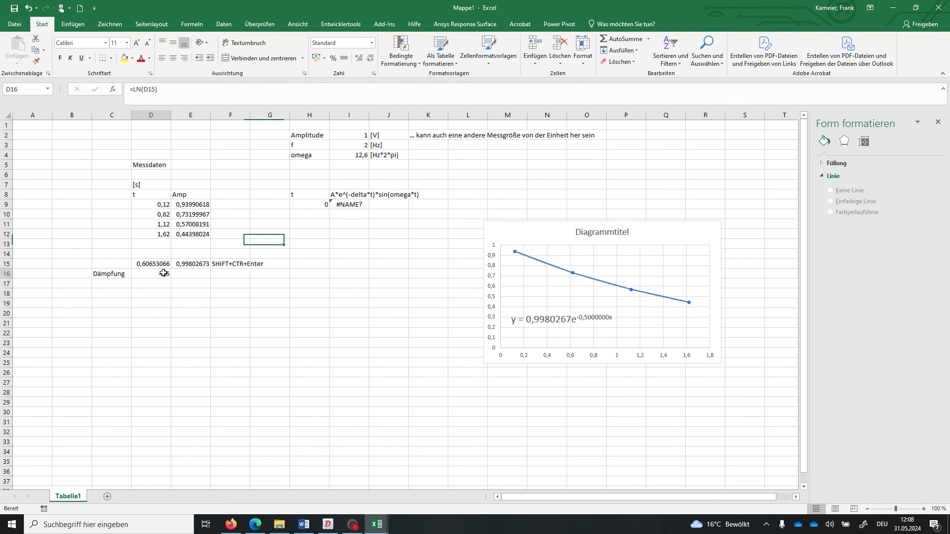
# - Move the Dämpfung label from C16 to E16 and label C16 delta
pyautogui.click(120, 272)
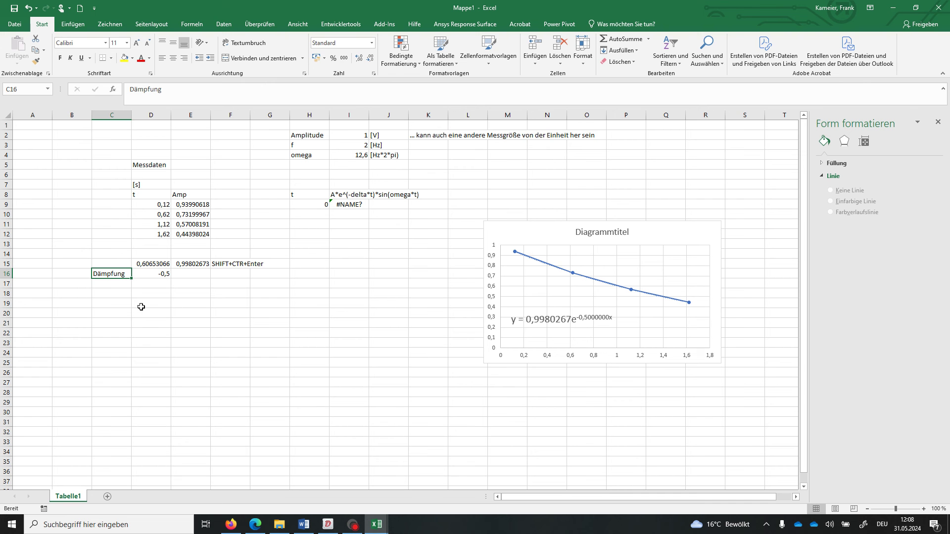
pyautogui.hotkey('ctrl', 'c')
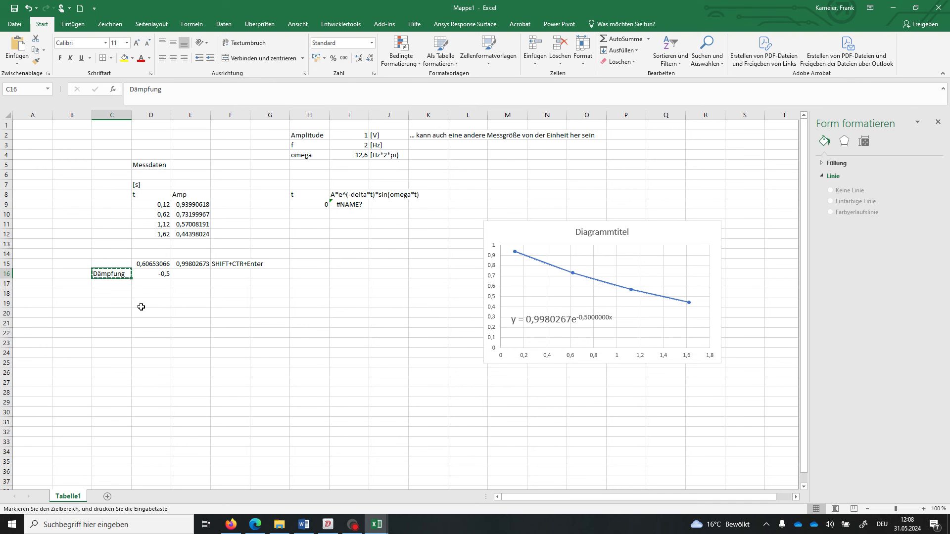
pyautogui.press('Right')
pyautogui.press('Right')
pyautogui.press('Return')
pyautogui.press('Left')
pyautogui.press('Left')
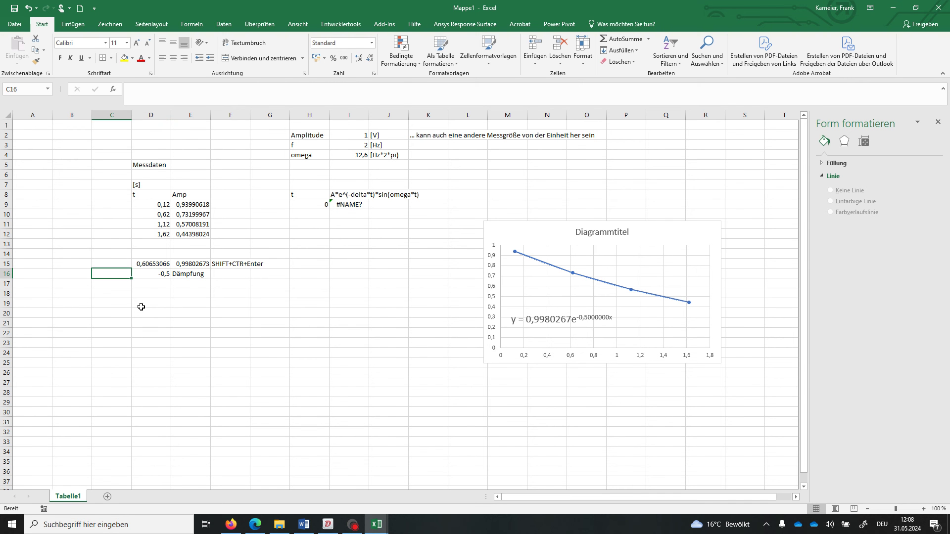
pyautogui.write('delta')
pyautogui.press('Right')
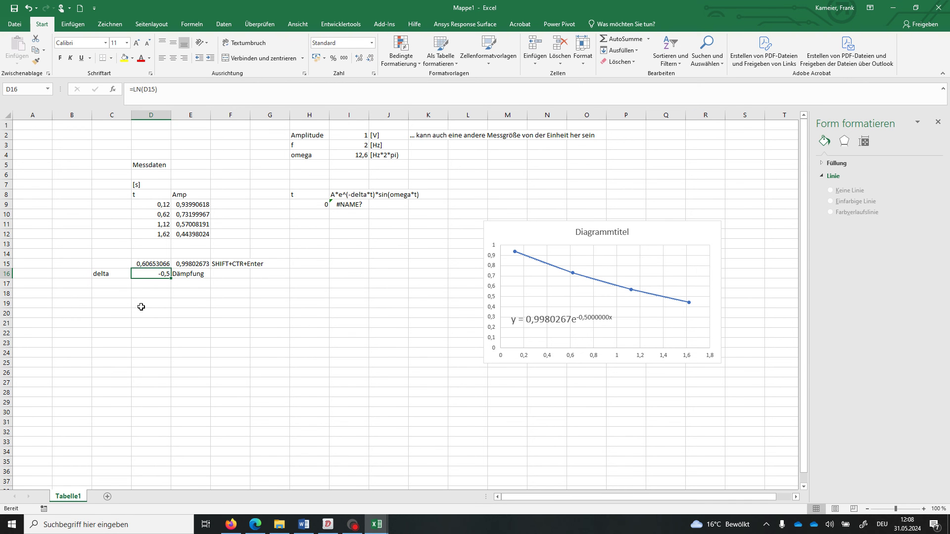
# - Name cell D16 delta so the I9 formula now returns 0
pyautogui.rightClick(145, 273)
pyautogui.click(178, 439)
pyautogui.click(188, 490)
pyautogui.click(351, 203)
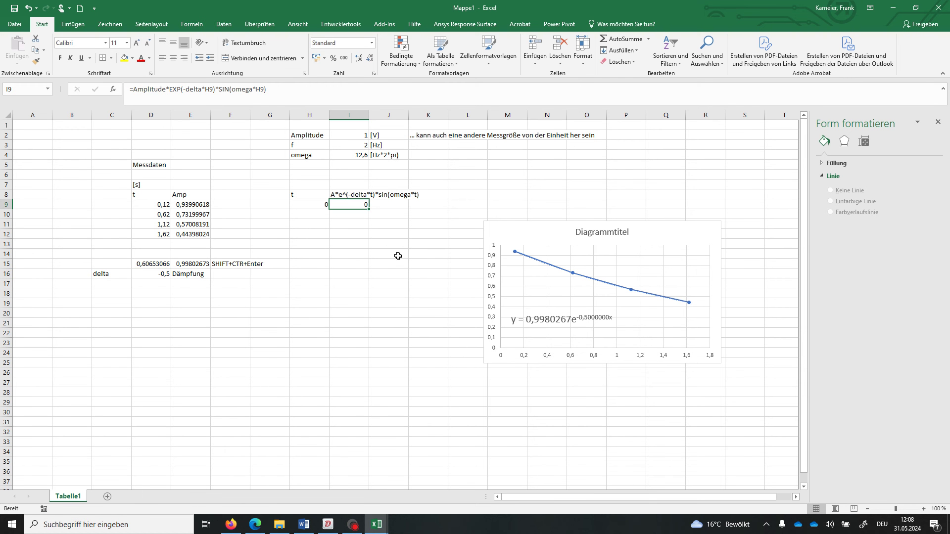
# - Enter 0,02 in H10 and fill time and model values from H9:I10 down to row 50
pyautogui.click(313, 216)
pyautogui.write('0,02')
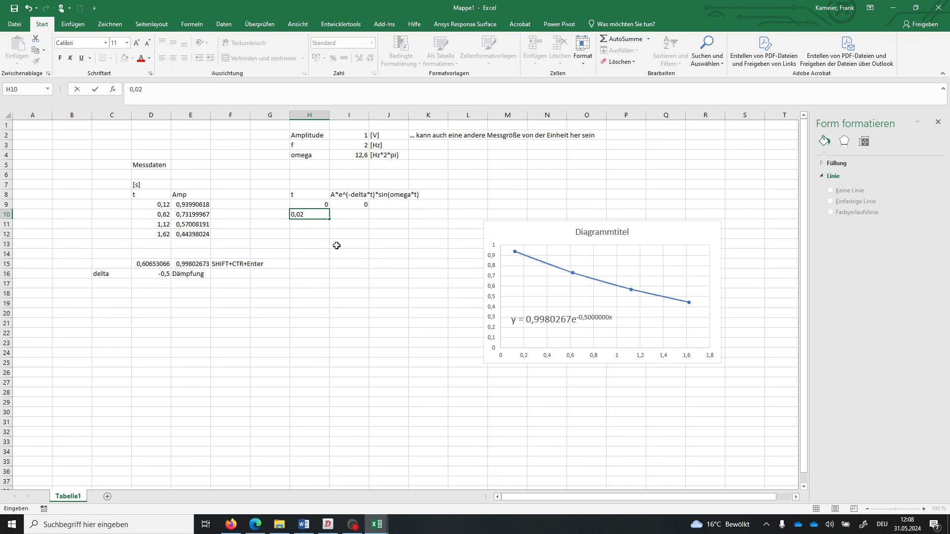
pyautogui.press('Return')
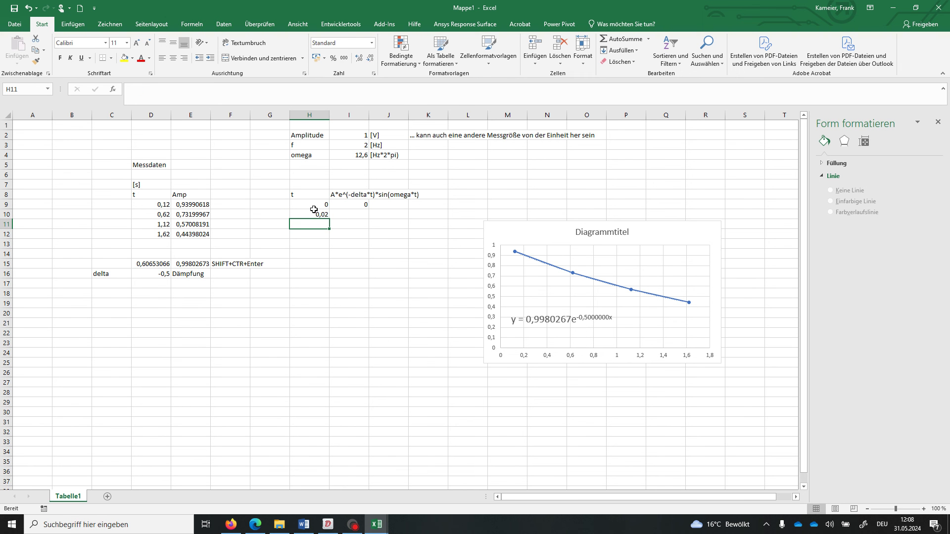
pyautogui.click(348, 203)
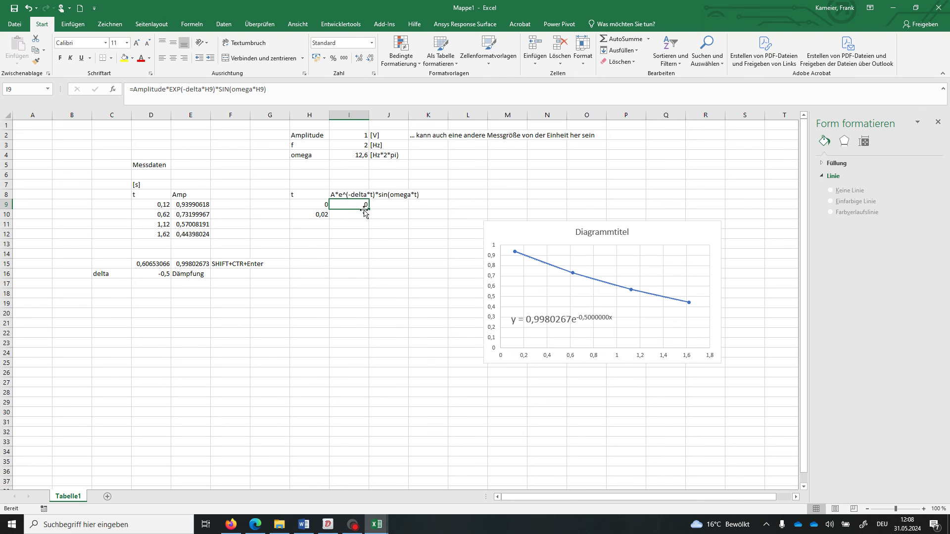
pyautogui.moveTo(367, 214); pyautogui.dragTo(367, 224)
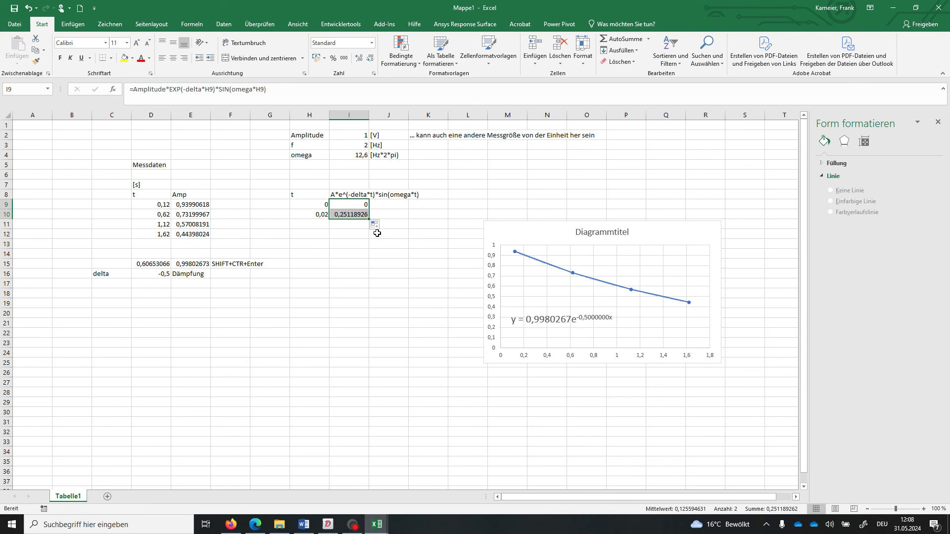
pyautogui.moveTo(318, 205)
pyautogui.mouseDown()
pyautogui.moveTo(349, 214)
pyautogui.moveTo(372, 493)
pyautogui.moveTo(370, 466)
pyautogui.mouseUp()
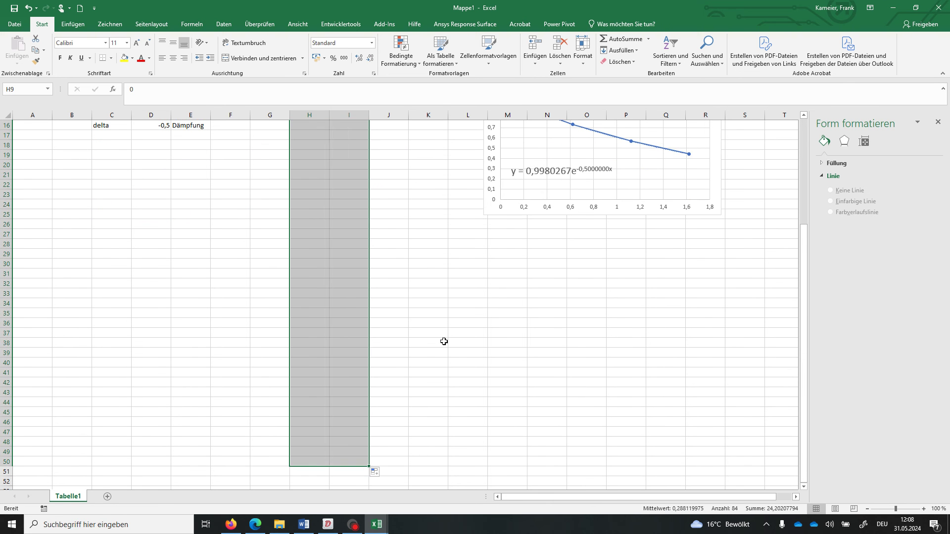
pyautogui.scroll(5, 444, 341)
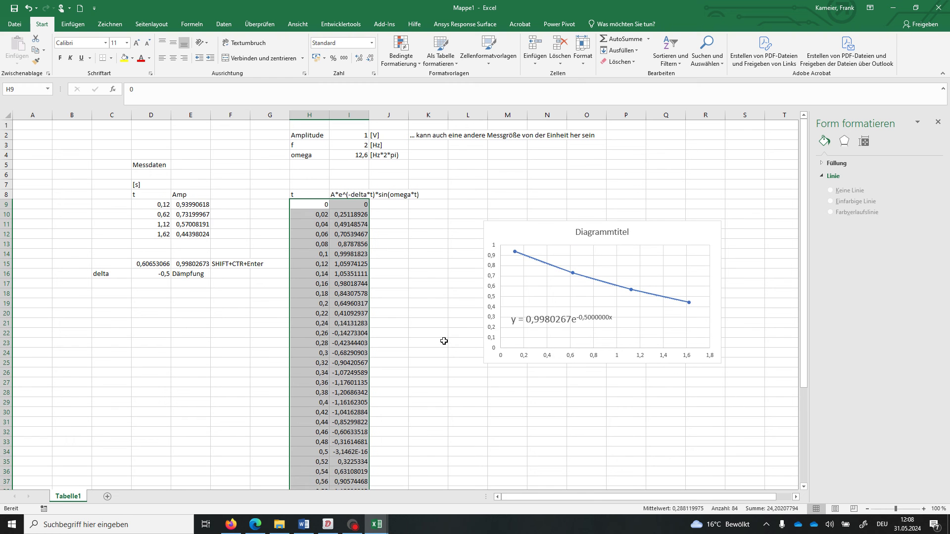
pyautogui.click(549, 291)
# - Rename the chart's existing fitted series Hüllkurve
pyautogui.rightClick(550, 293)
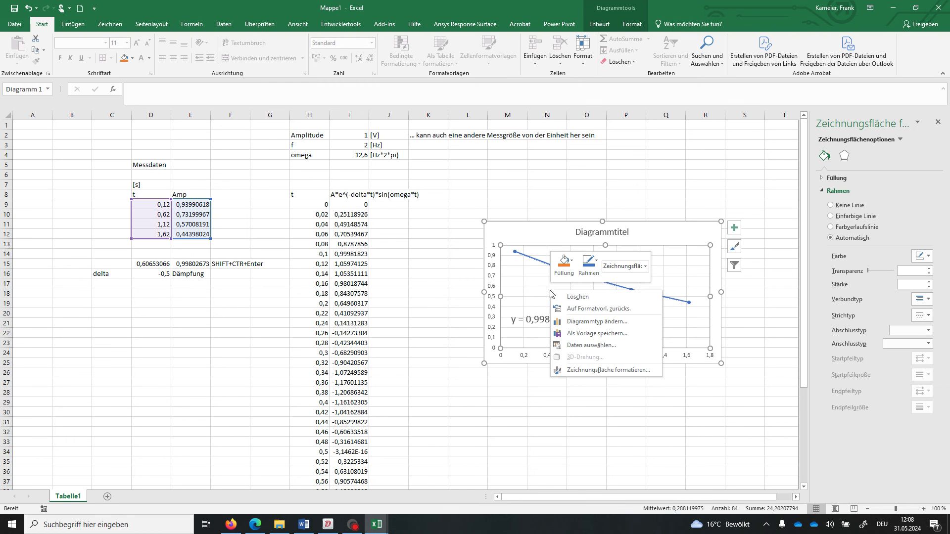
pyautogui.click(570, 349)
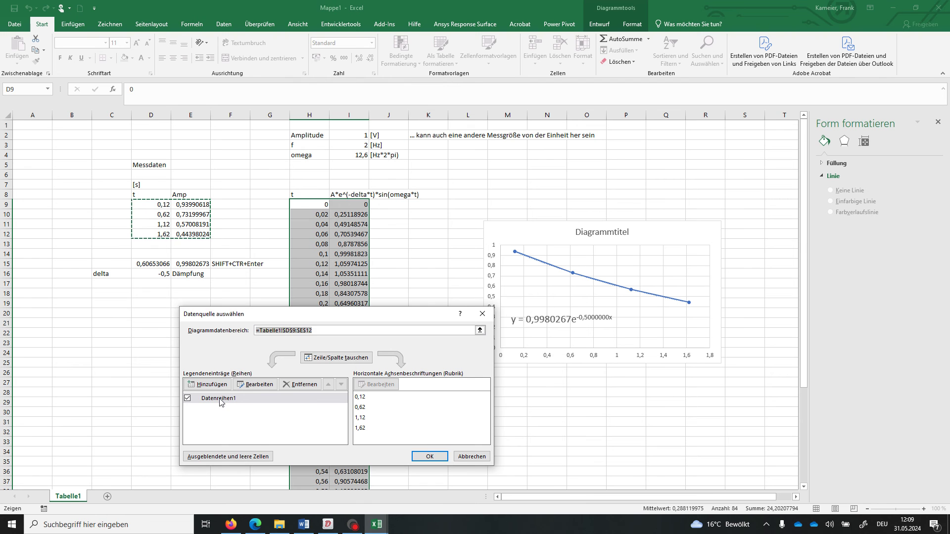
pyautogui.click(255, 385)
pyautogui.write('Hüllkurve')
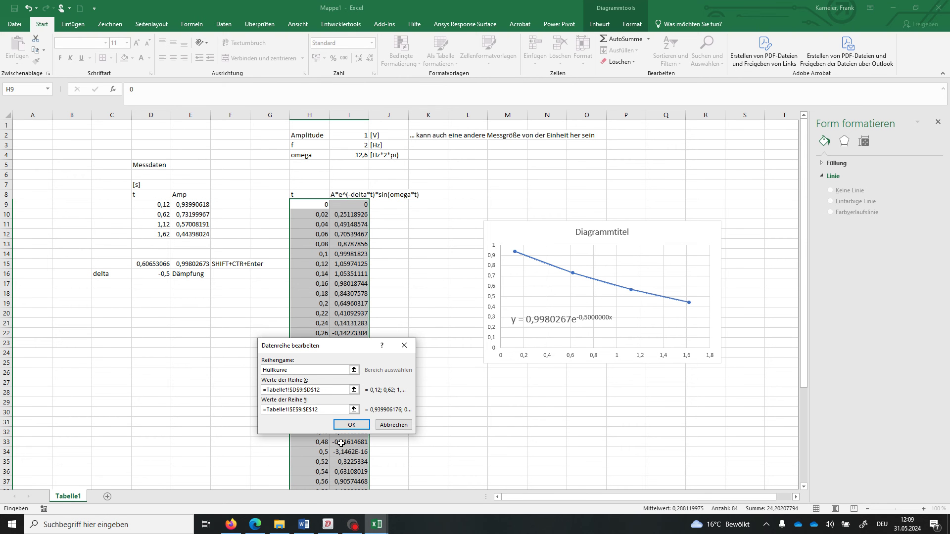
pyautogui.click(359, 426)
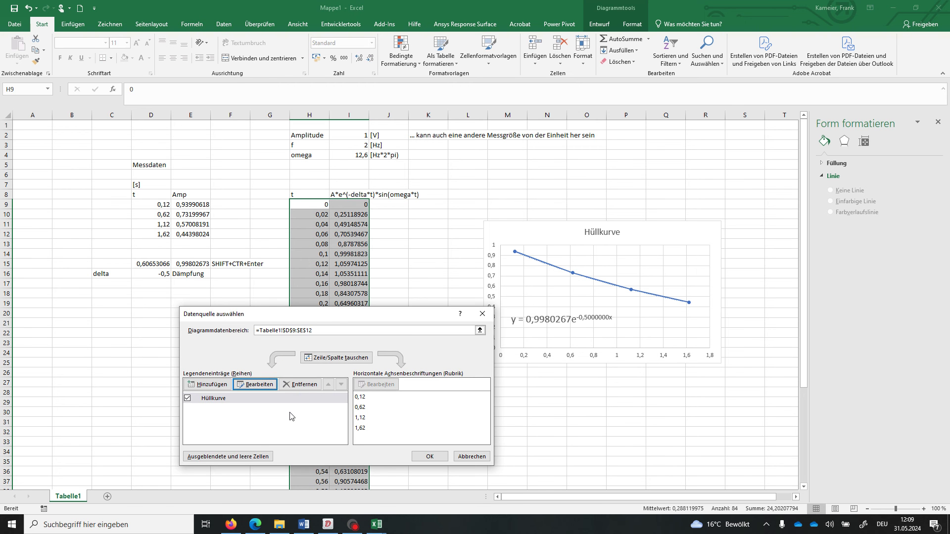
# - Add a Rohdaten series with X values H9:H50 and Y values I9:I50
pyautogui.click(217, 386)
pyautogui.write('Rohdaten')
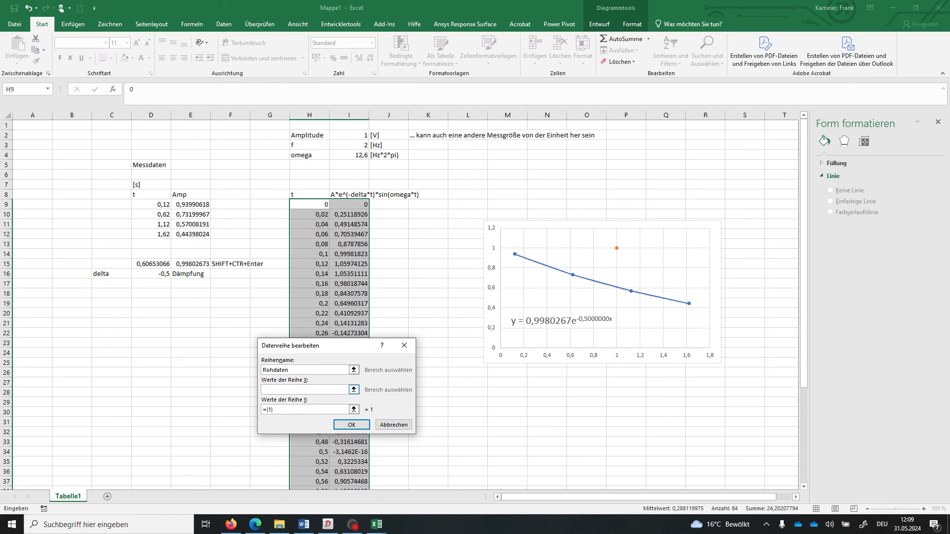
pyautogui.click(354, 389)
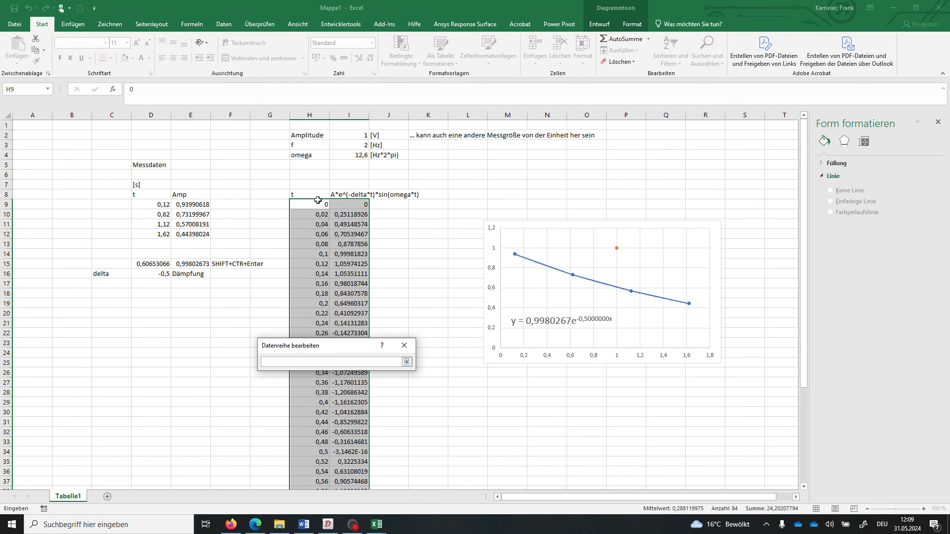
pyautogui.moveTo(319, 204); pyautogui.dragTo(302, 531)
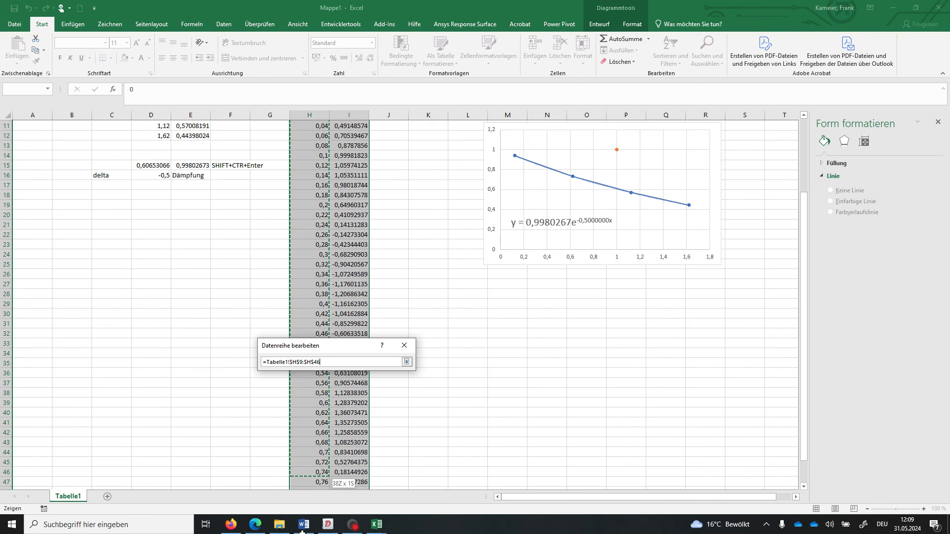
pyautogui.moveTo(302, 531); pyautogui.dragTo(315, 460)
pyautogui.click(407, 362)
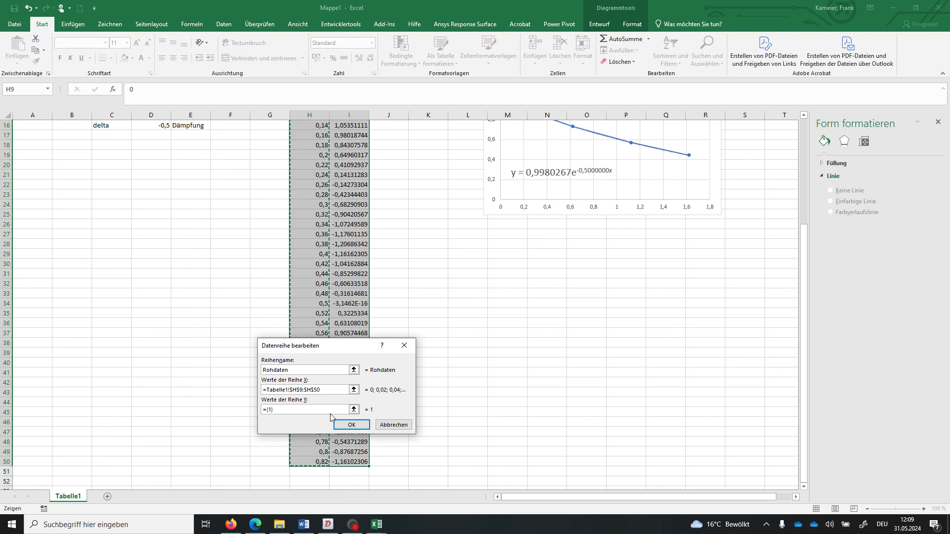
pyautogui.click(354, 409)
pyautogui.scroll(5, 454, 267)
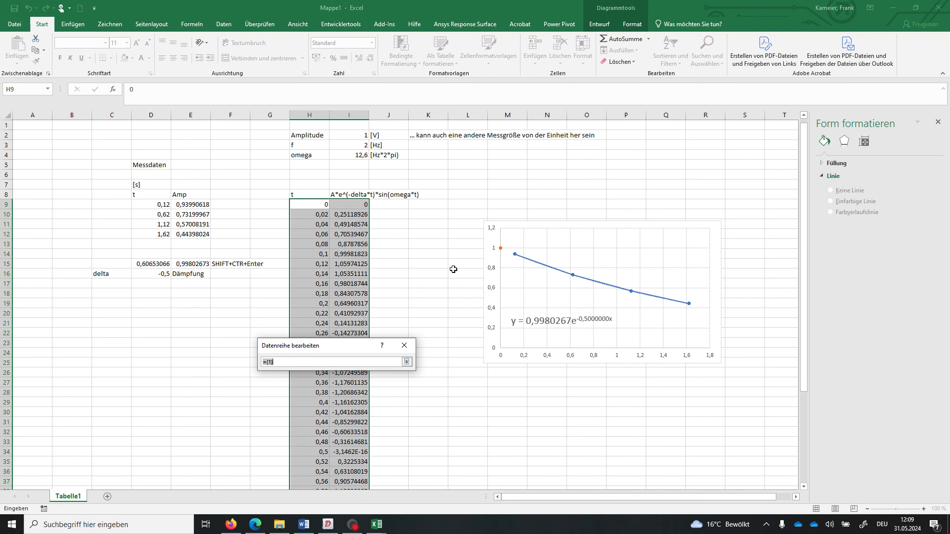
pyautogui.moveTo(357, 204); pyautogui.dragTo(346, 516)
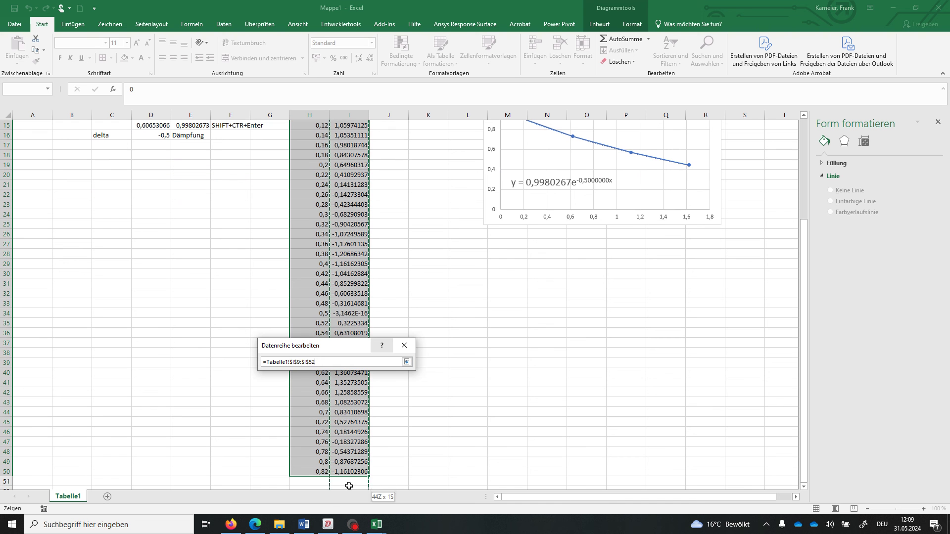
pyautogui.moveTo(347, 515); pyautogui.dragTo(347, 505)
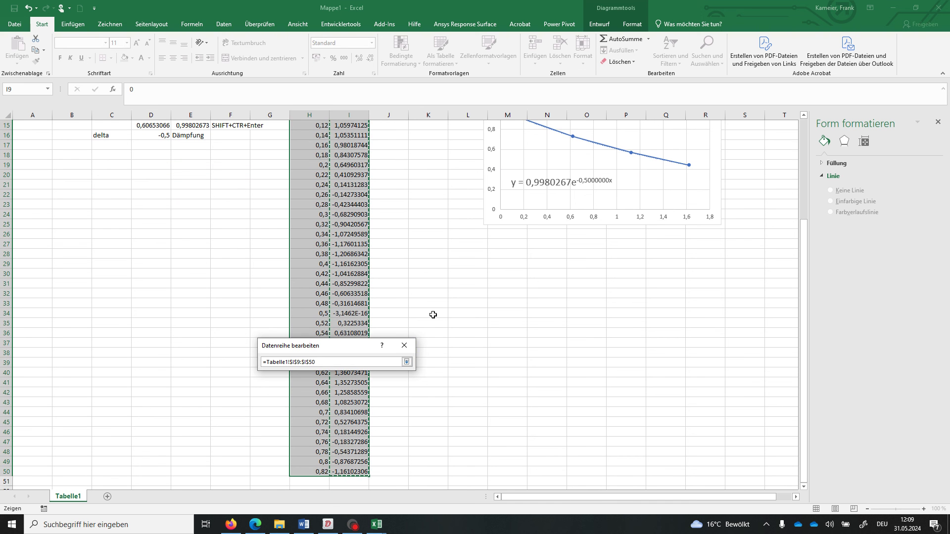
pyautogui.click(406, 361)
pyautogui.click(351, 424)
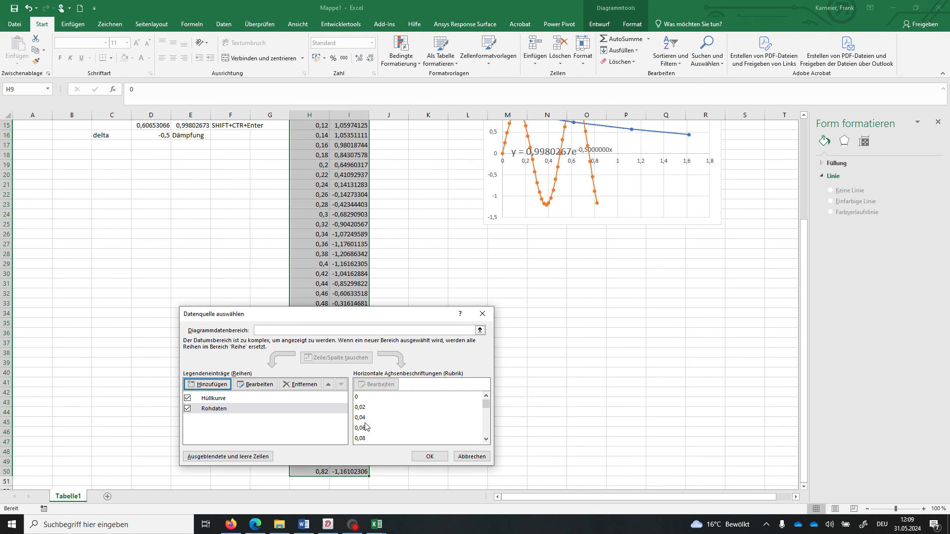
pyautogui.click(430, 456)
# - Set the orange Rohdaten curve's markers to None so it shows as a plain line
pyautogui.scroll(1, 565, 263)
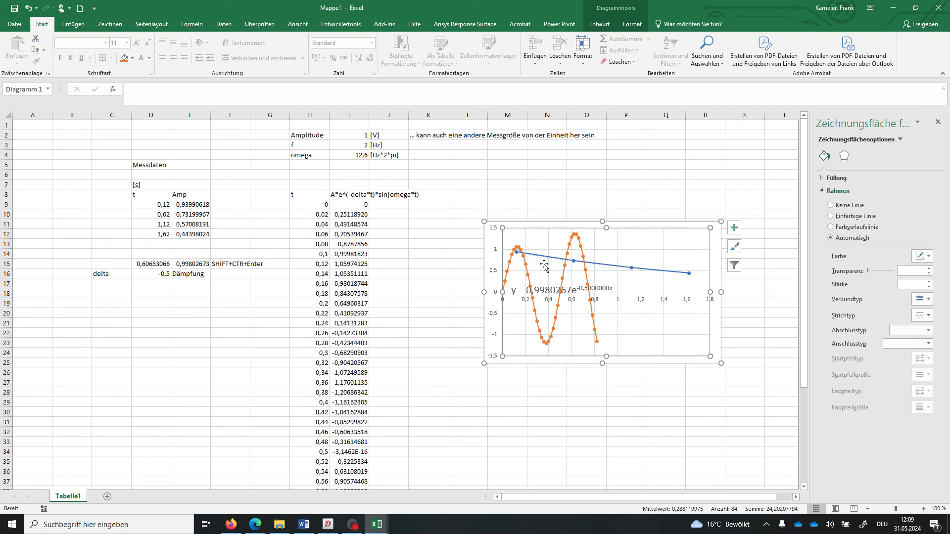
pyautogui.click(526, 266)
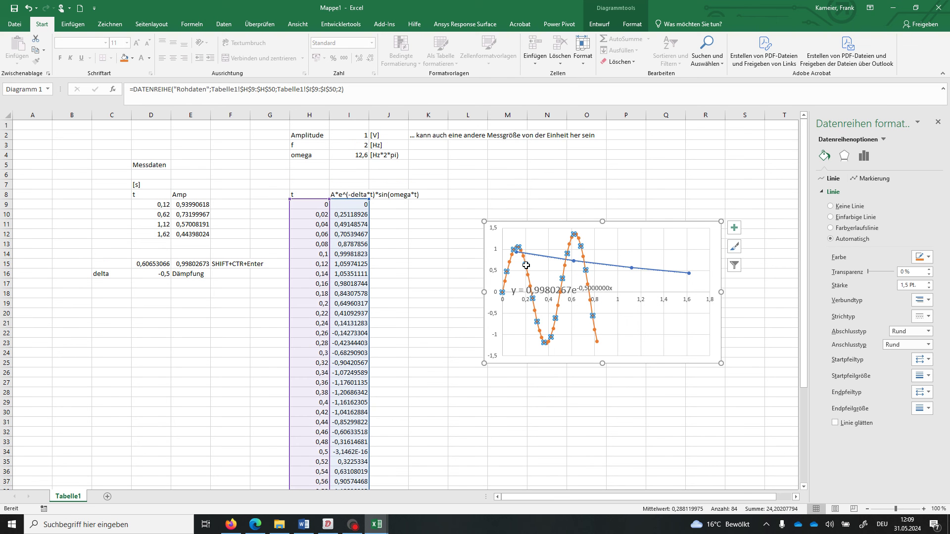
pyautogui.click(872, 176)
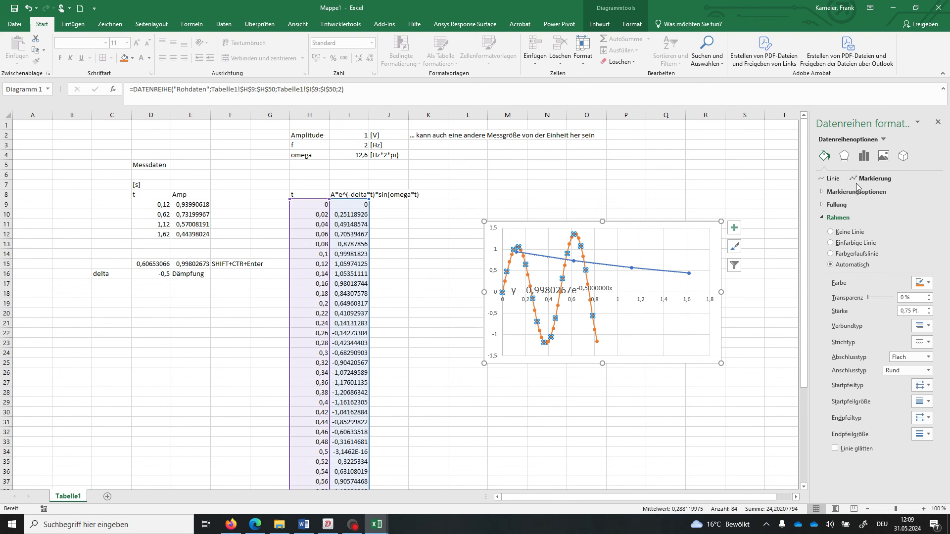
pyautogui.click(829, 192)
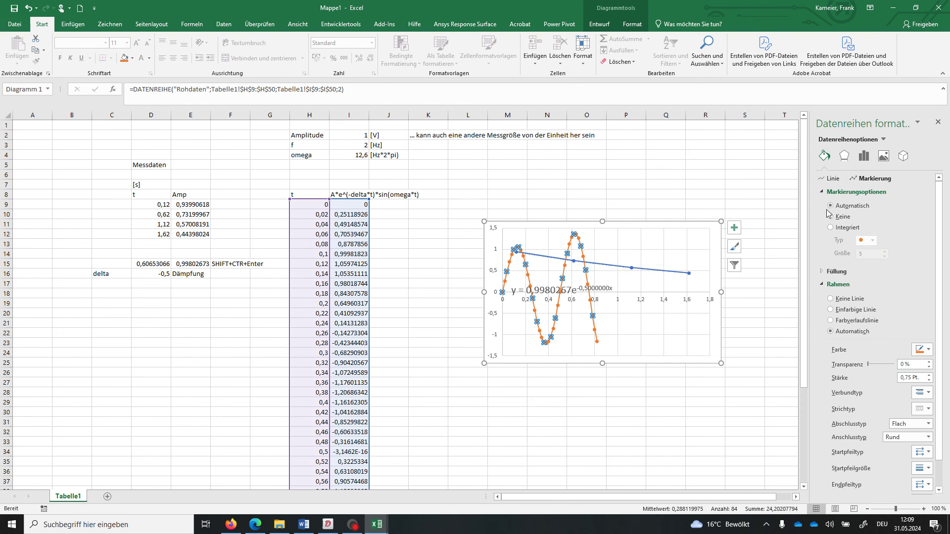
pyautogui.click(831, 216)
pyautogui.click(741, 184)
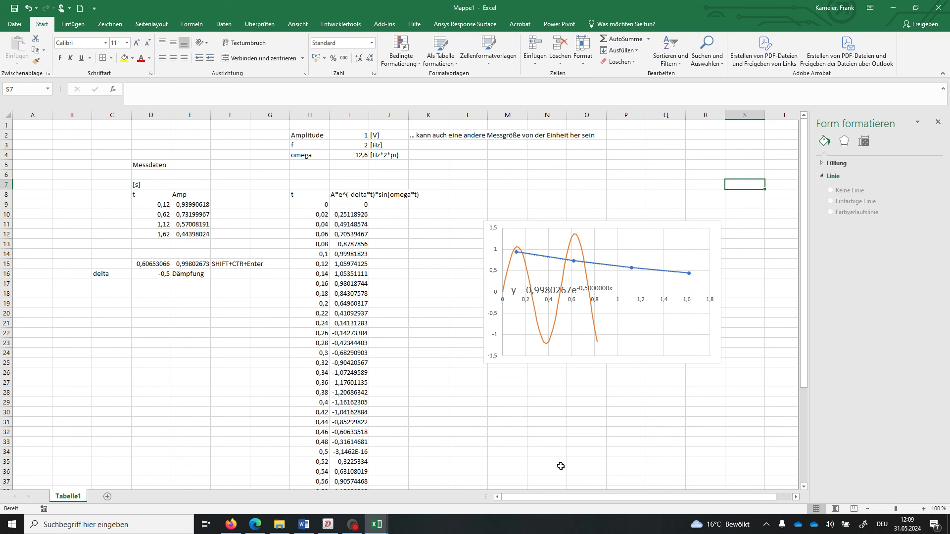
pyautogui.click(350, 208)
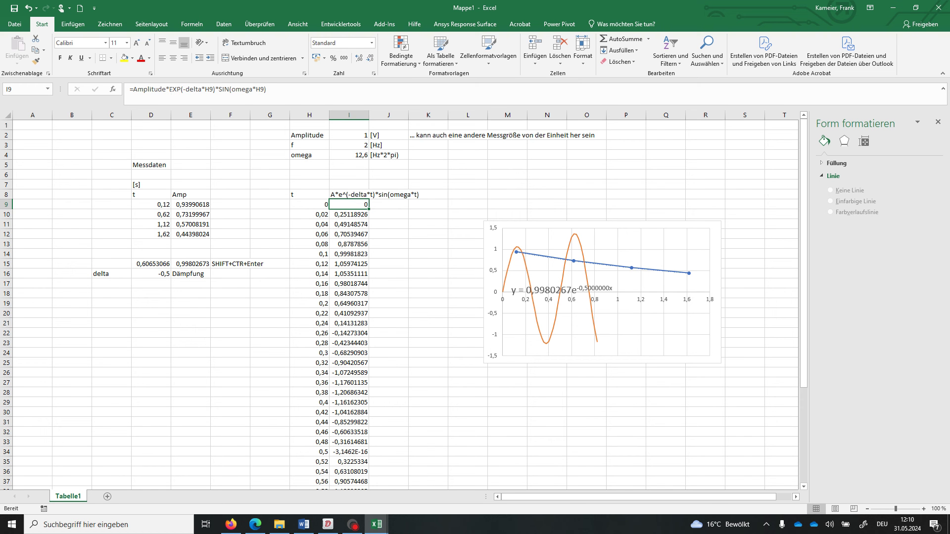
# - Drop the minus before delta in I9's formula and fill it down to I50
pyautogui.click(172, 89)
pyautogui.press('BackSpace')
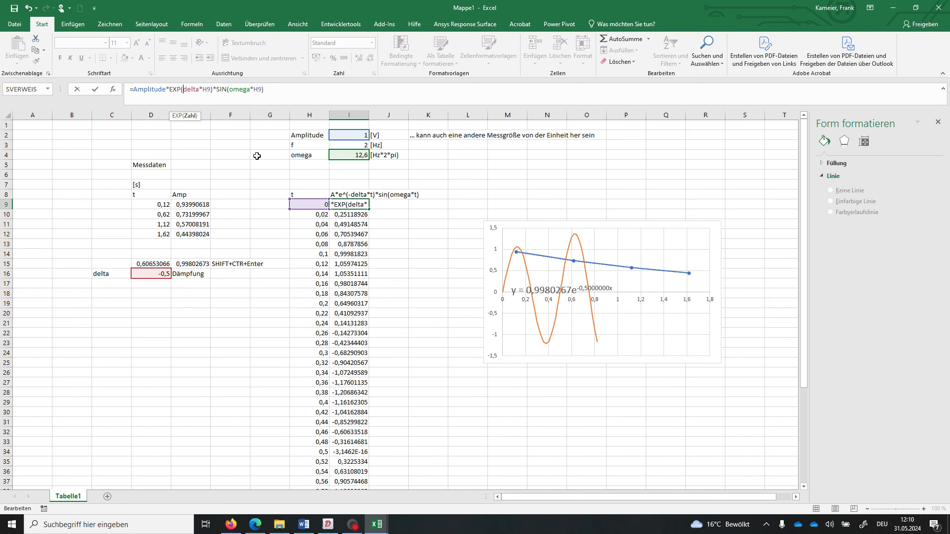
pyautogui.press('Return')
pyautogui.click(344, 204)
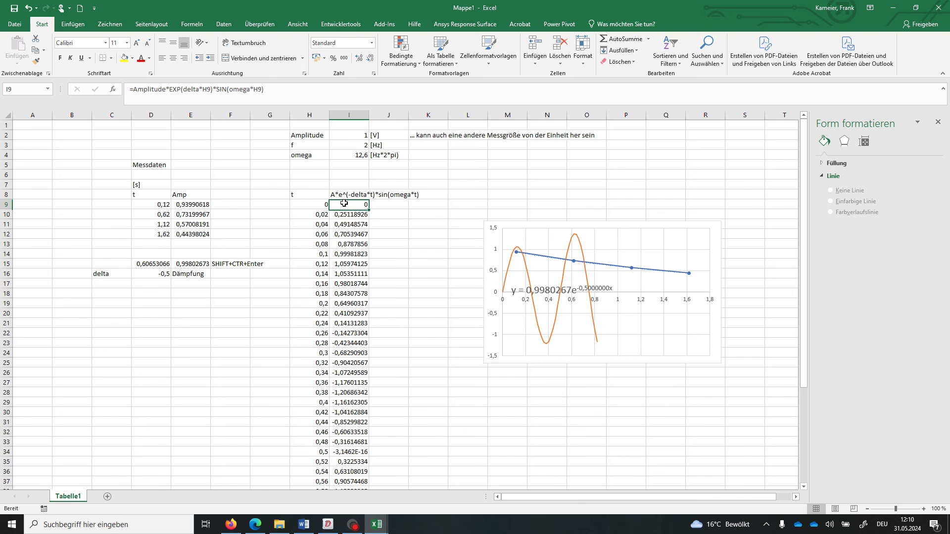
pyautogui.moveTo(371, 209)
pyautogui.mouseDown()
pyautogui.moveTo(364, 497)
pyautogui.moveTo(352, 463)
pyautogui.mouseUp()
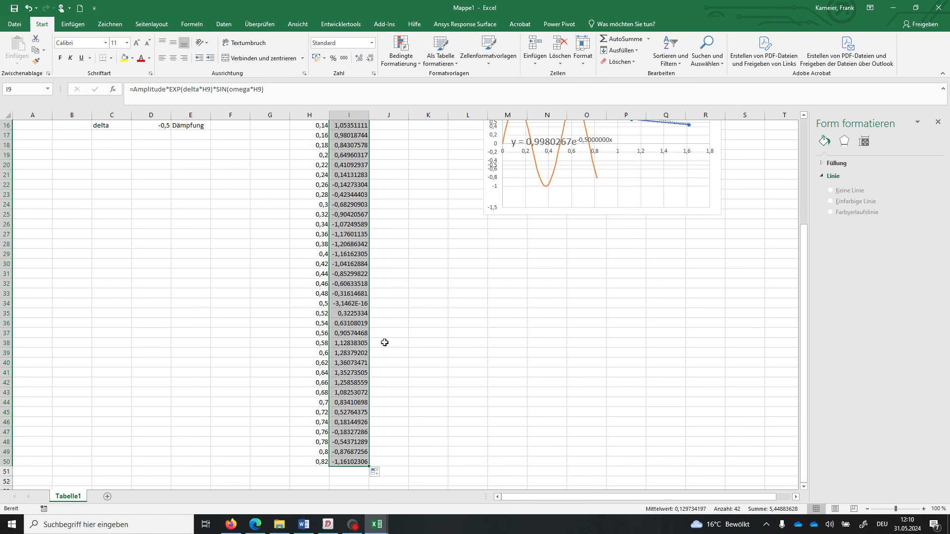
# - Drag the trendline equation label to the chart's upper right corner
pyautogui.scroll(3, 396, 319)
pyautogui.scroll(1, 396, 320)
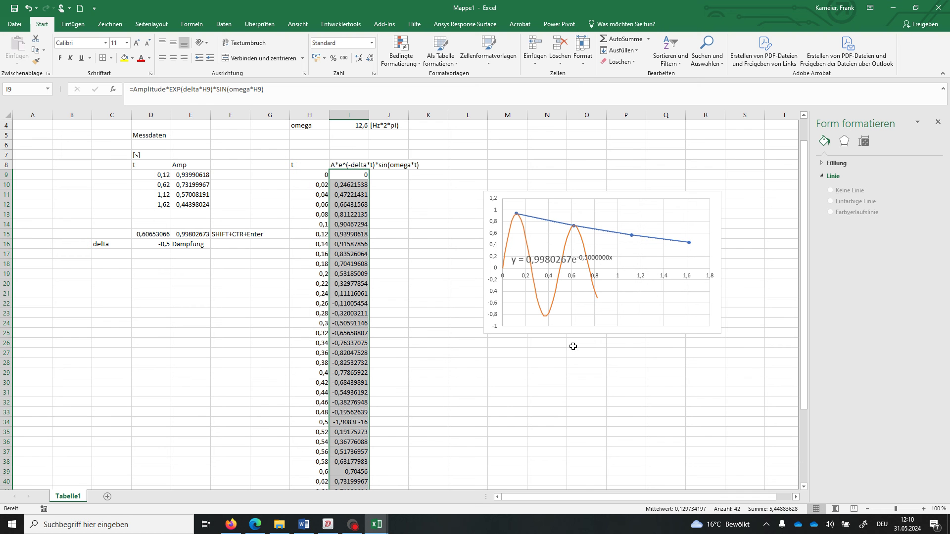
pyautogui.click(548, 255)
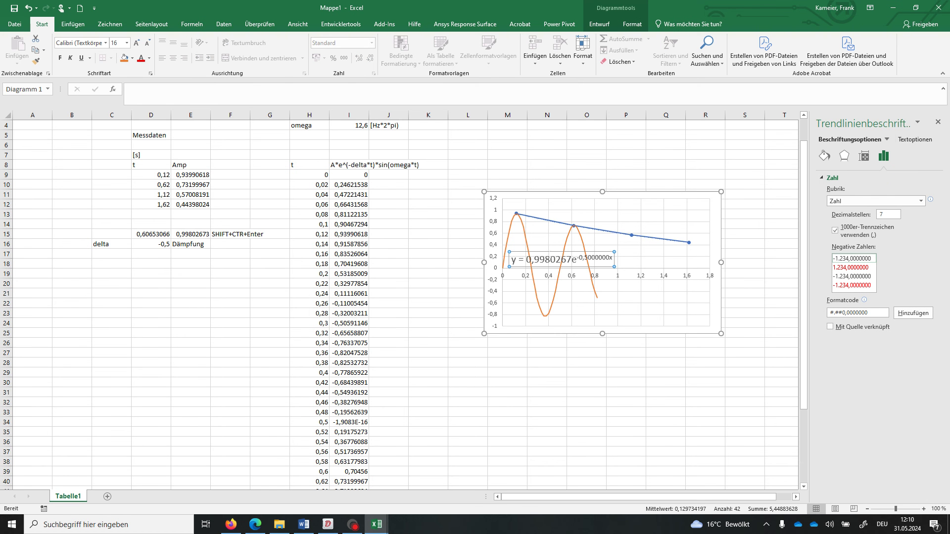
pyautogui.click(547, 253)
pyautogui.moveTo(547, 253); pyautogui.dragTo(629, 202)
pyautogui.scroll(-2, 376, 280)
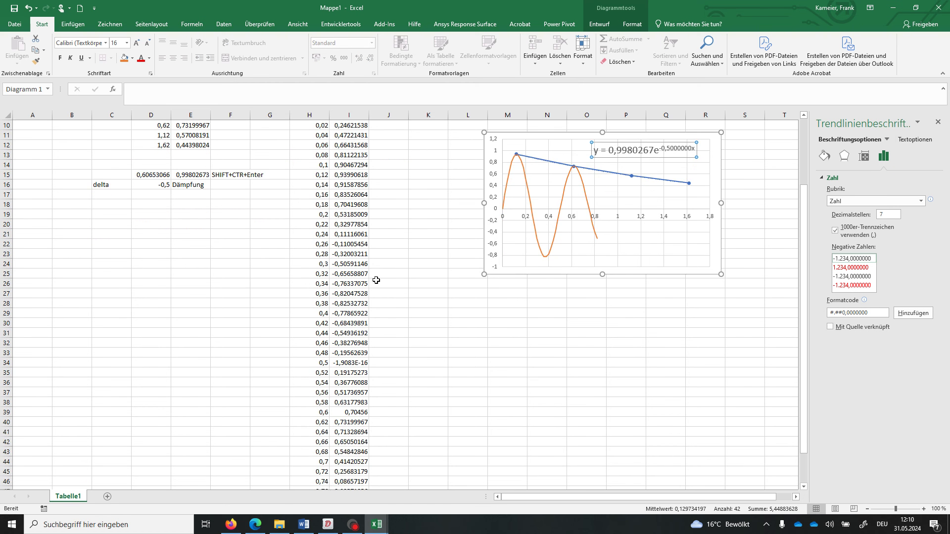
pyautogui.scroll(2, 376, 280)
pyautogui.scroll(3, 376, 280)
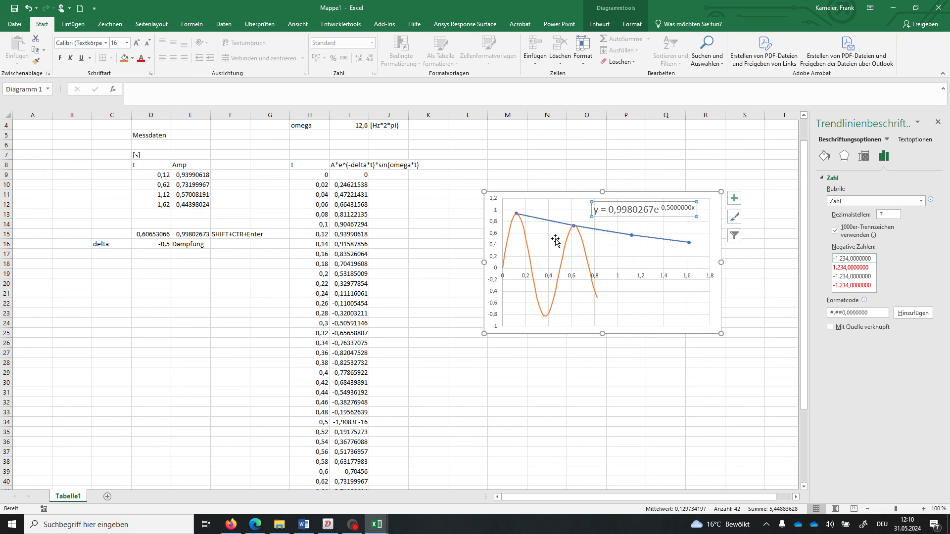
# - Extend the orange model series' time and value ranges in columns H and I down to row 103
pyautogui.click(567, 251)
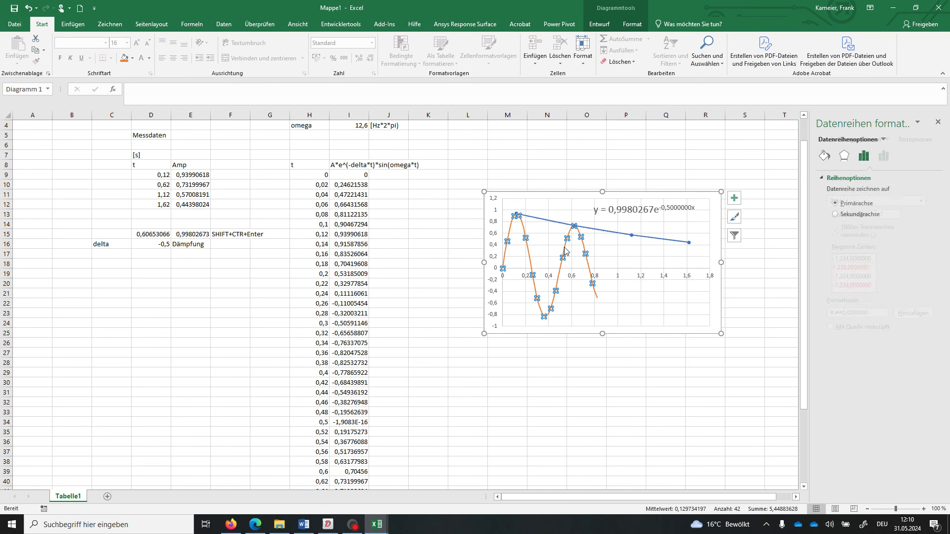
pyautogui.scroll(-5, 385, 315)
pyautogui.scroll(-6, 385, 317)
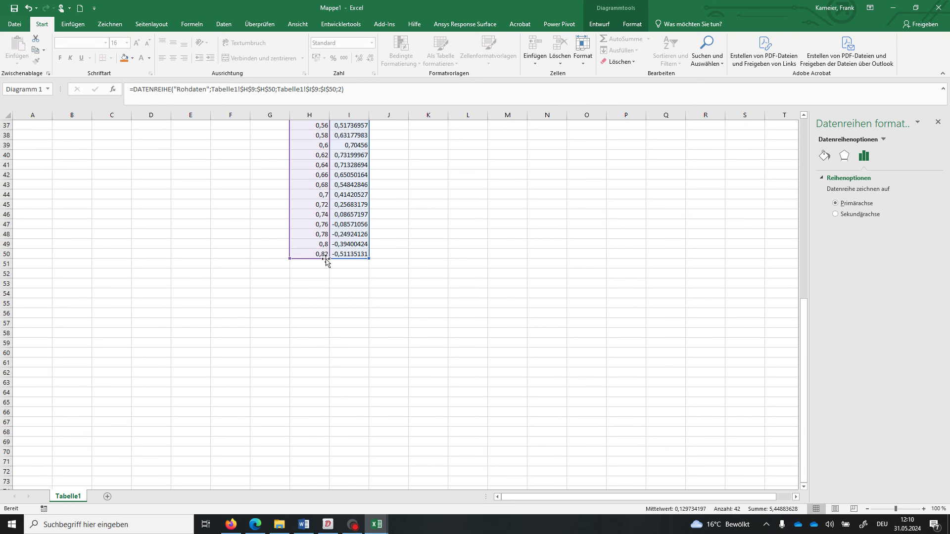
pyautogui.moveTo(329, 259); pyautogui.dragTo(332, 482)
pyautogui.moveTo(290, 199); pyautogui.dragTo(290, 488)
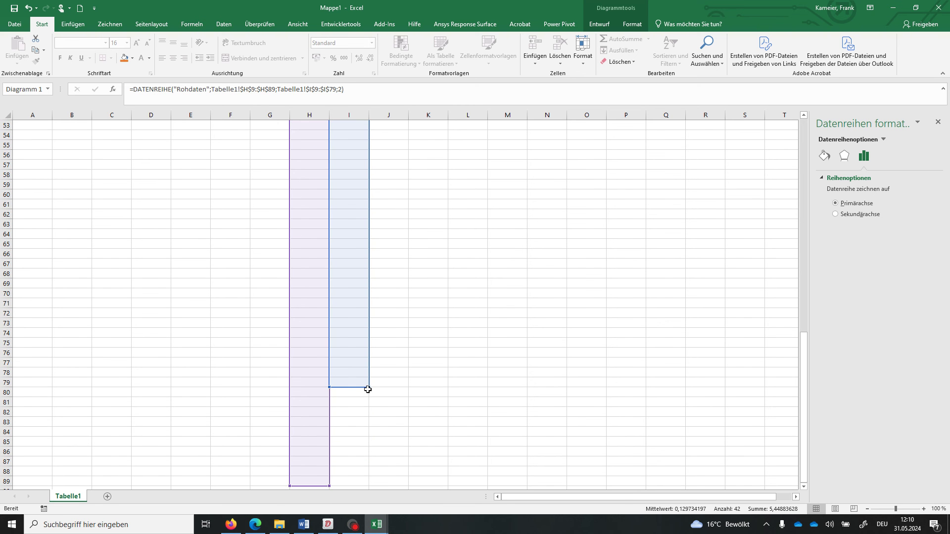
pyautogui.moveTo(369, 387)
pyautogui.mouseDown()
pyautogui.moveTo(373, 506)
pyautogui.moveTo(369, 486)
pyautogui.mouseUp()
pyautogui.moveTo(289, 348); pyautogui.dragTo(294, 482)
# - Fill the t and model values from H48:I50 down to row 128, reaching t = 2,38
pyautogui.scroll(5, 345, 325)
pyautogui.scroll(5, 340, 299)
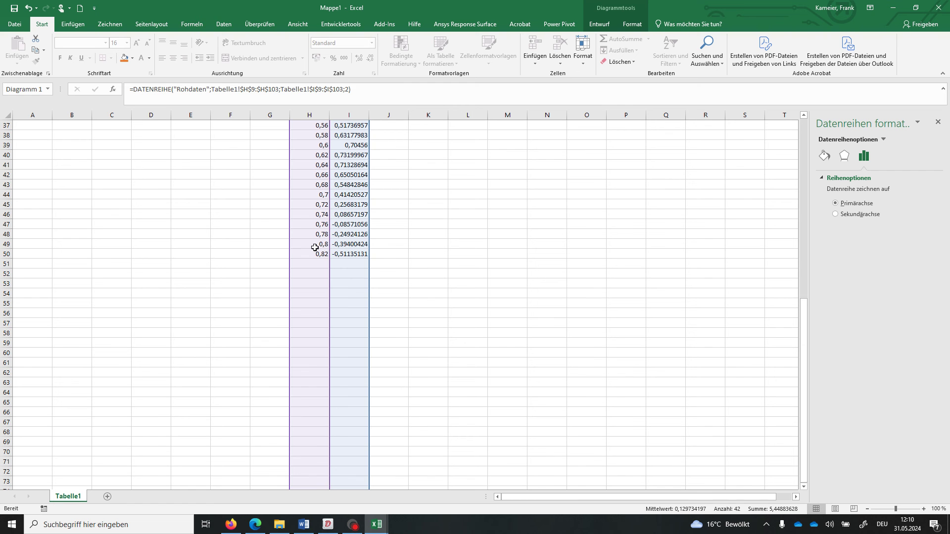
pyautogui.moveTo(313, 236)
pyautogui.mouseDown()
pyautogui.moveTo(350, 252)
pyautogui.moveTo(365, 404)
pyautogui.mouseUp()
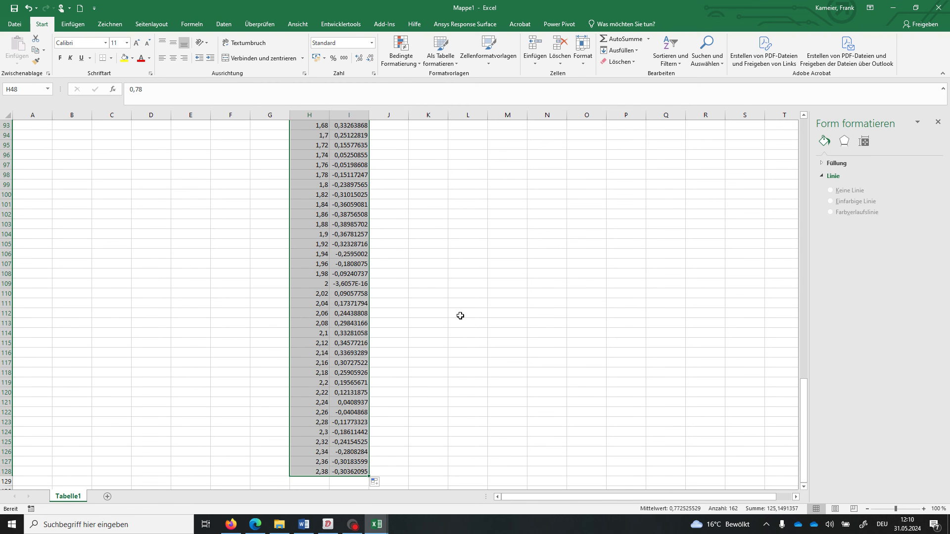
pyautogui.scroll(5, 458, 314)
pyautogui.scroll(20, 460, 315)
pyautogui.scroll(3, 460, 315)
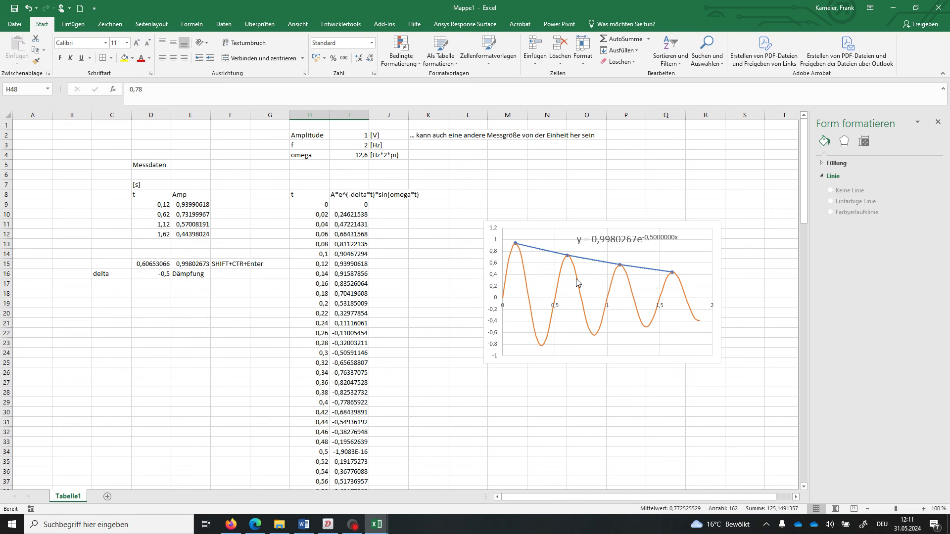
pyautogui.click(144, 274)
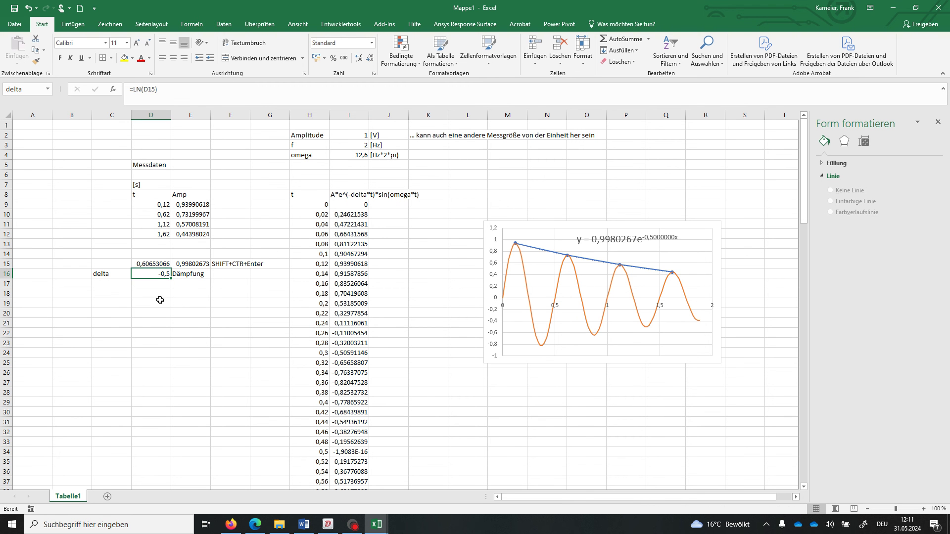
pyautogui.click(149, 265)
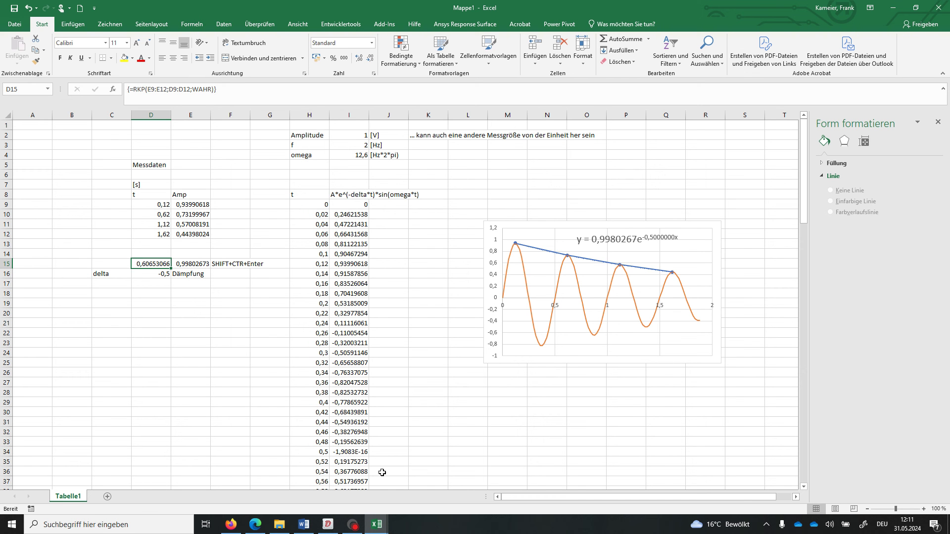
# - Switch to DASYLab's damping simulation and review the Formel00 module's formula, closing it unchanged
pyautogui.click(327, 528)
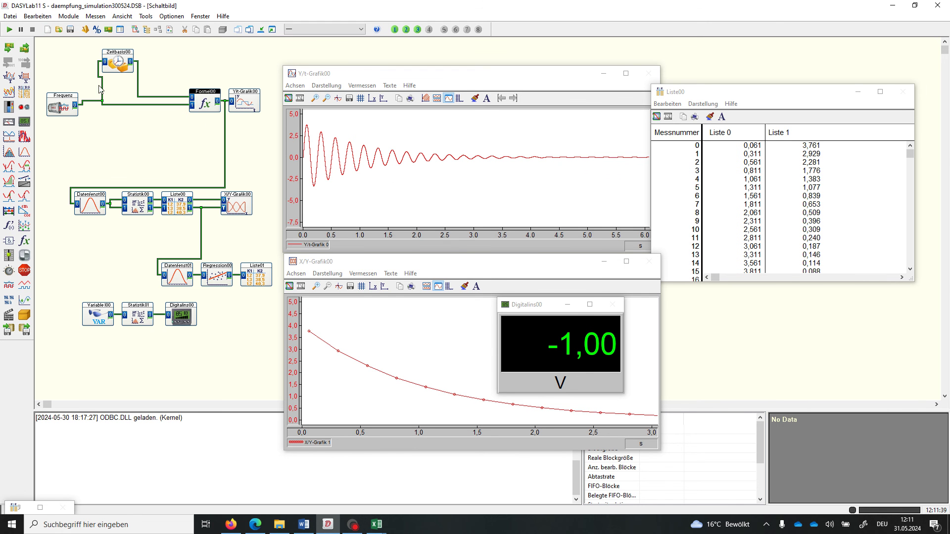
pyautogui.doubleClick(202, 102)
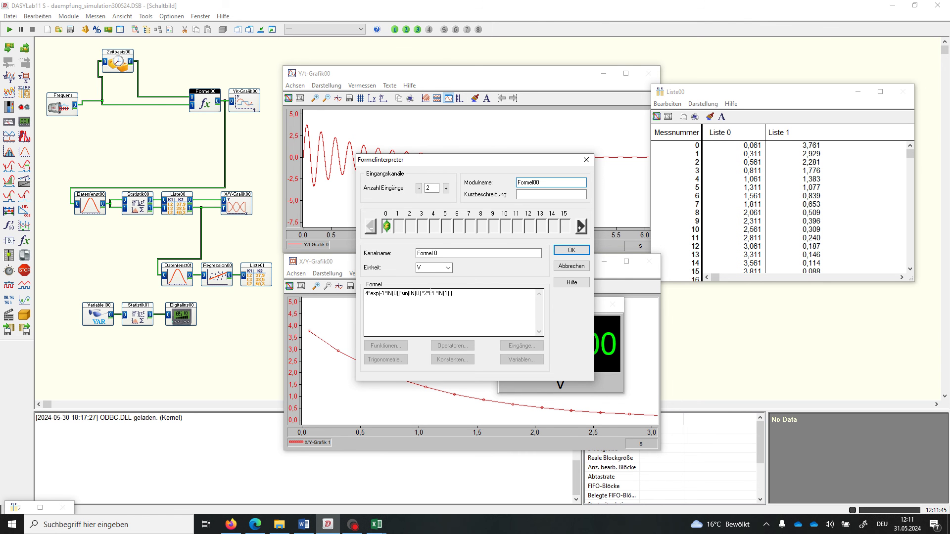
pyautogui.click(587, 252)
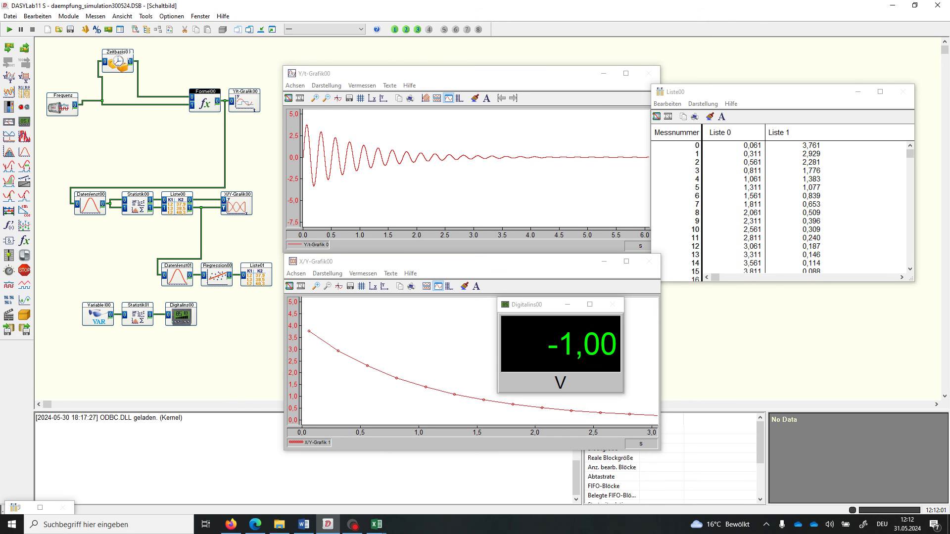
# - Open daempfung_messung300524.DSB without saving changes to the current simulation schematic
pyautogui.click(10, 17)
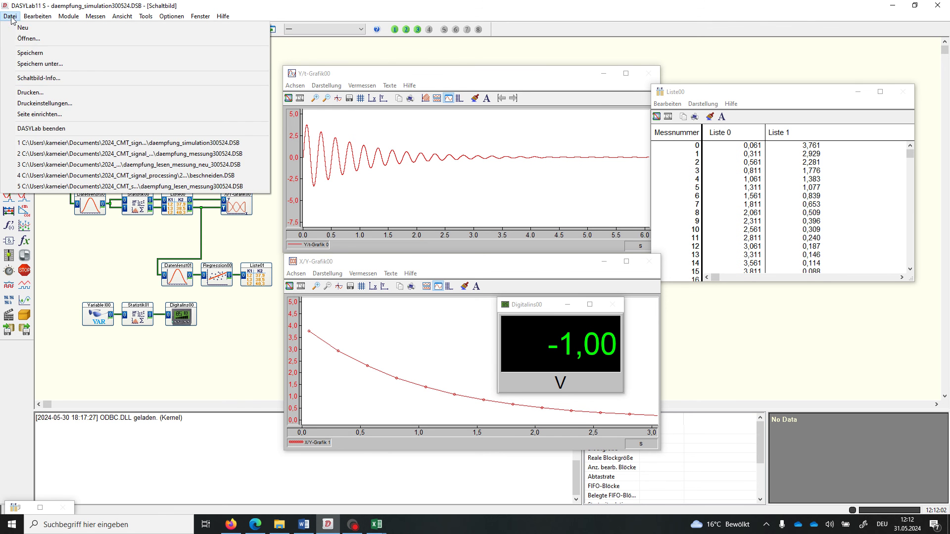
pyautogui.click(27, 40)
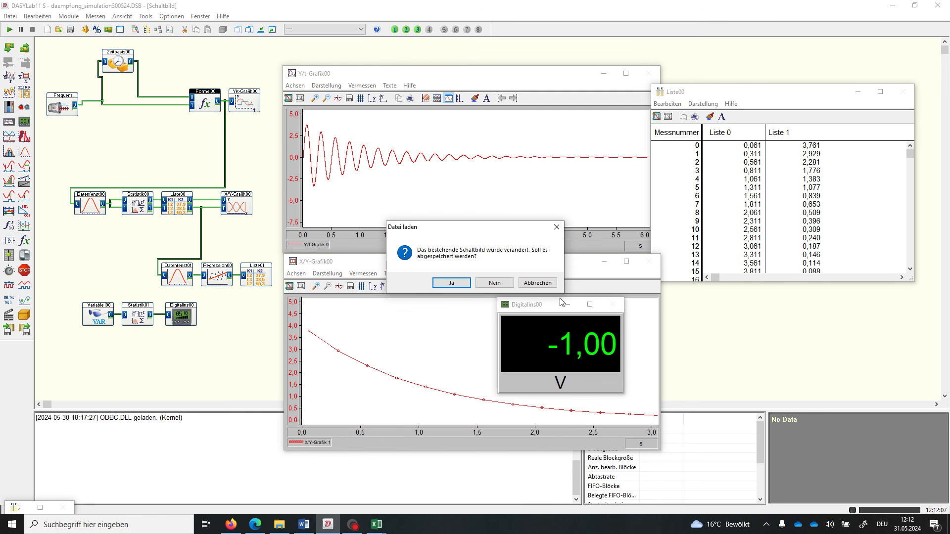
pyautogui.click(481, 287)
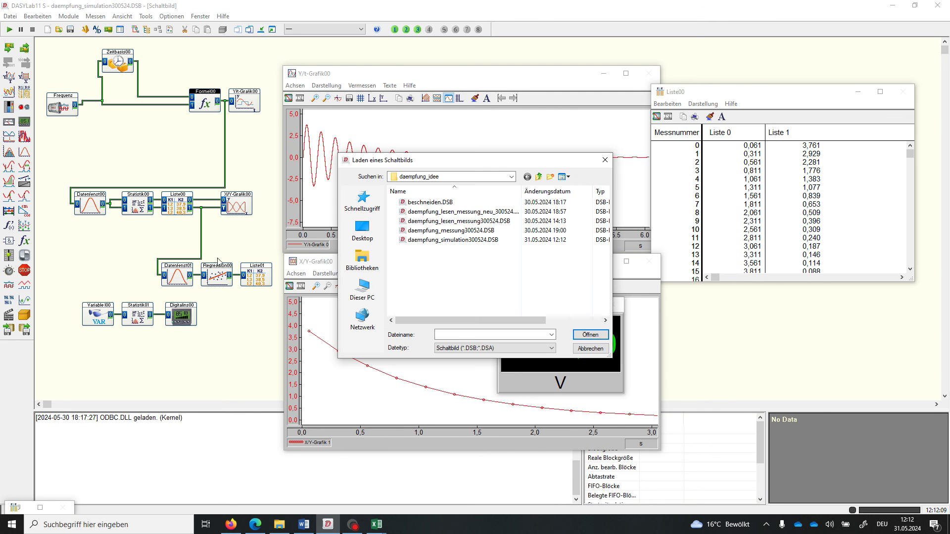
pyautogui.click(456, 230)
pyautogui.click(589, 334)
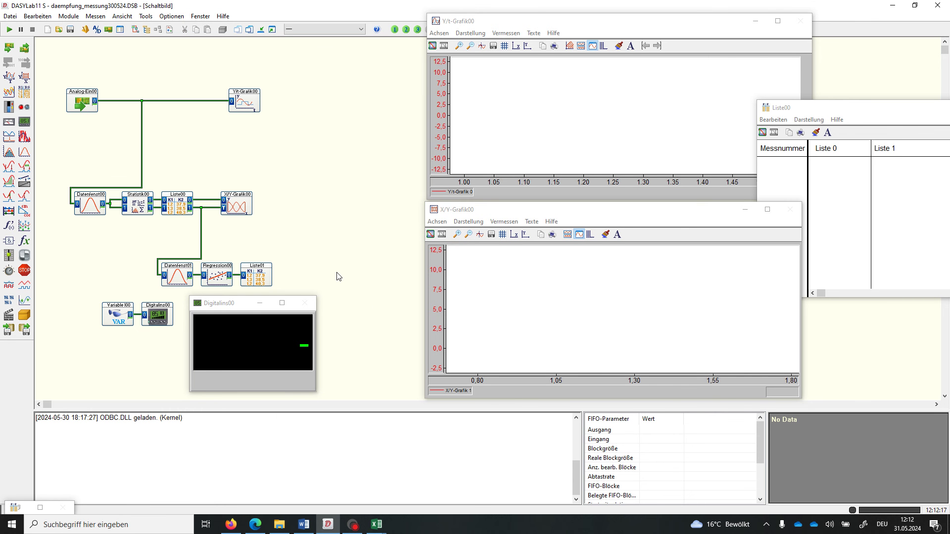
# - Start and then stop the measurement to record the damped oscillation
pyautogui.click(9, 30)
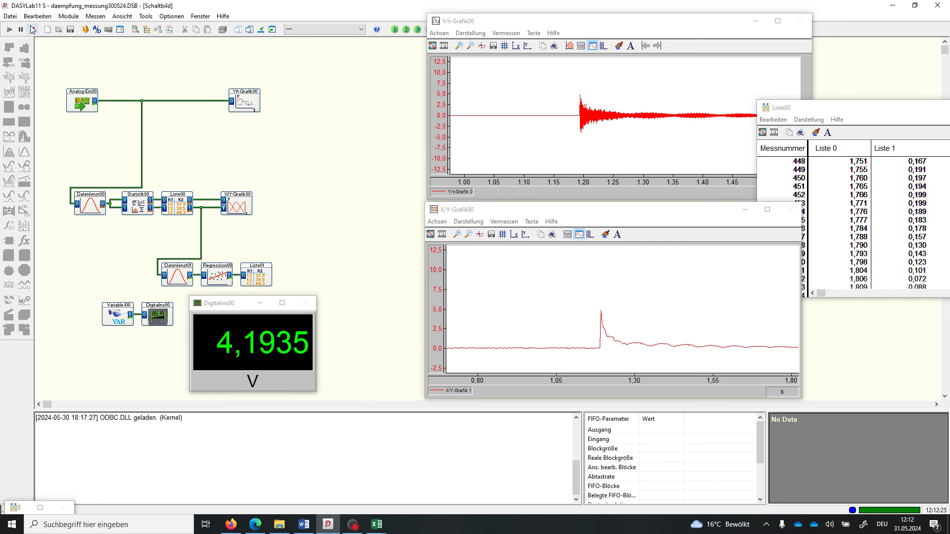
pyautogui.click(33, 30)
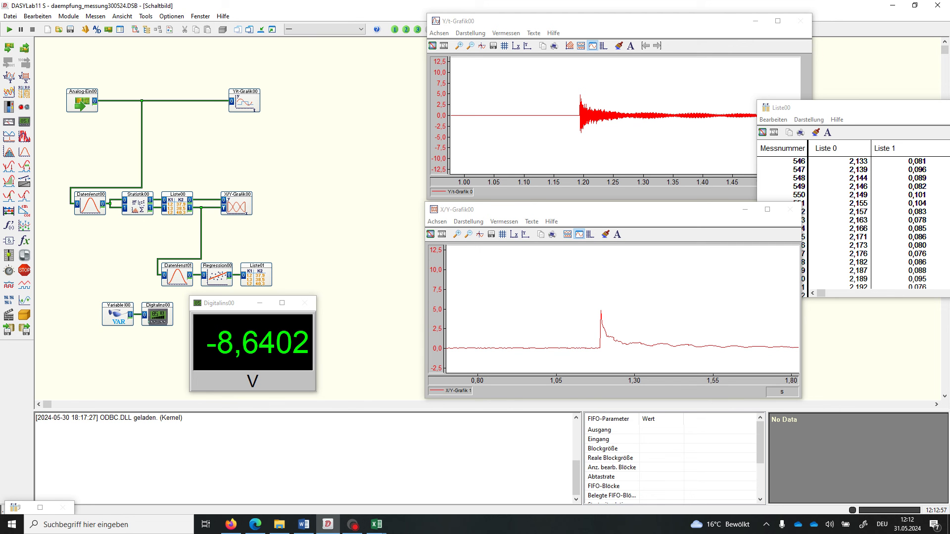
pyautogui.doubleClick(139, 204)
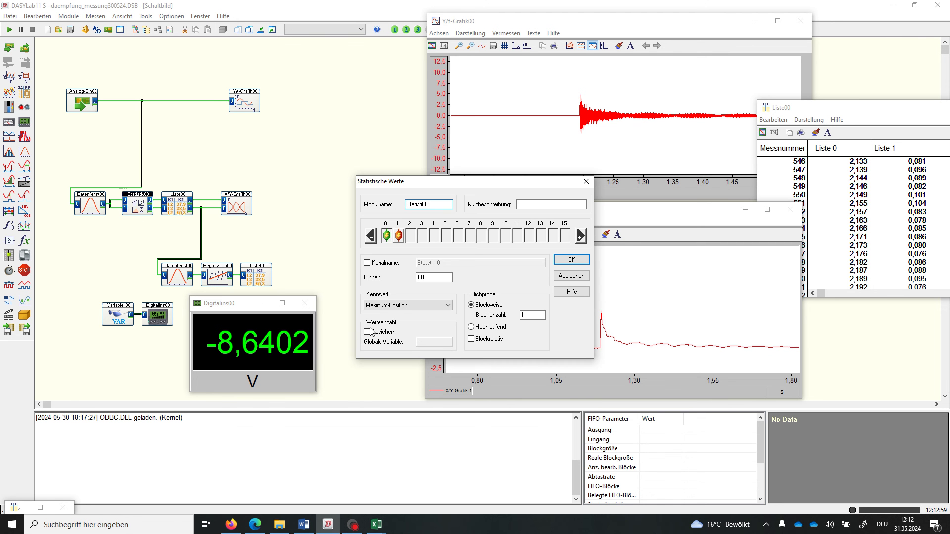
pyautogui.click(399, 236)
pyautogui.click(387, 237)
pyautogui.click(399, 236)
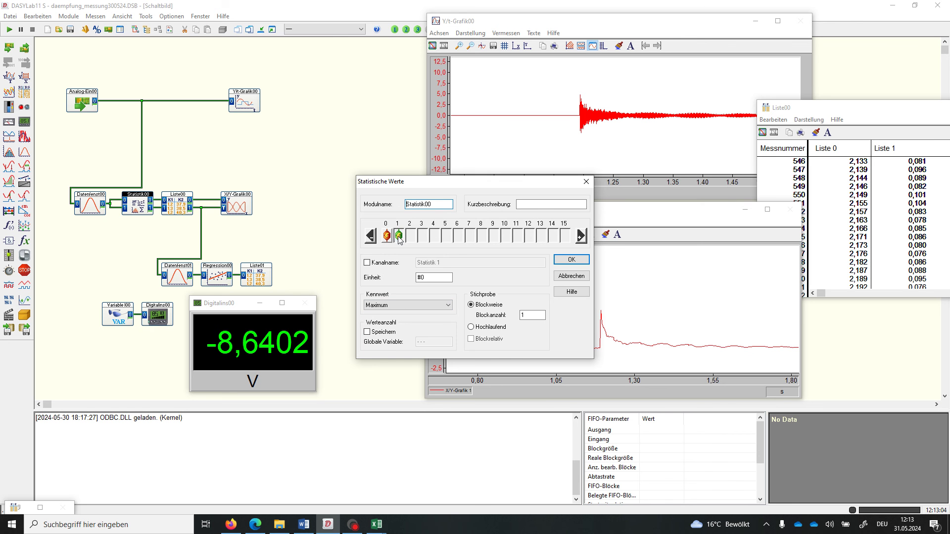
pyautogui.click(569, 260)
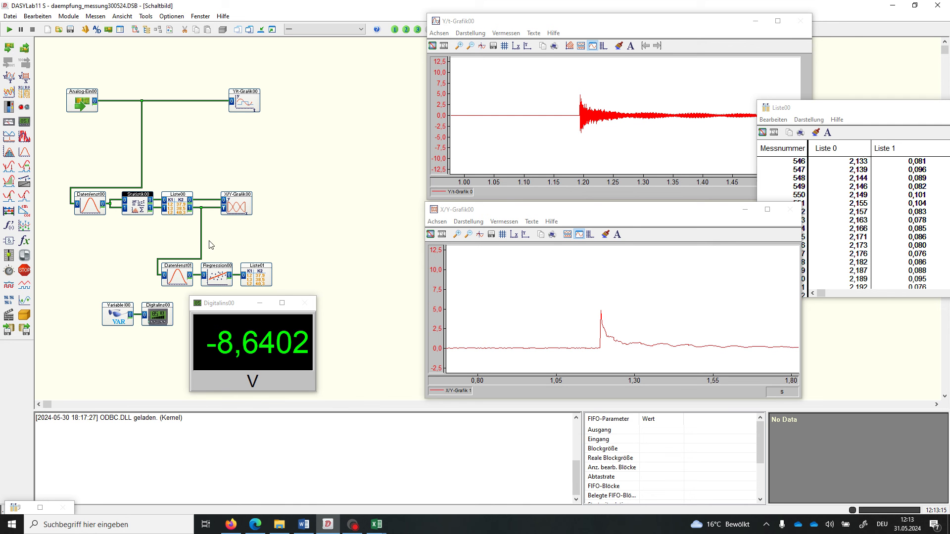
pyautogui.doubleClick(85, 196)
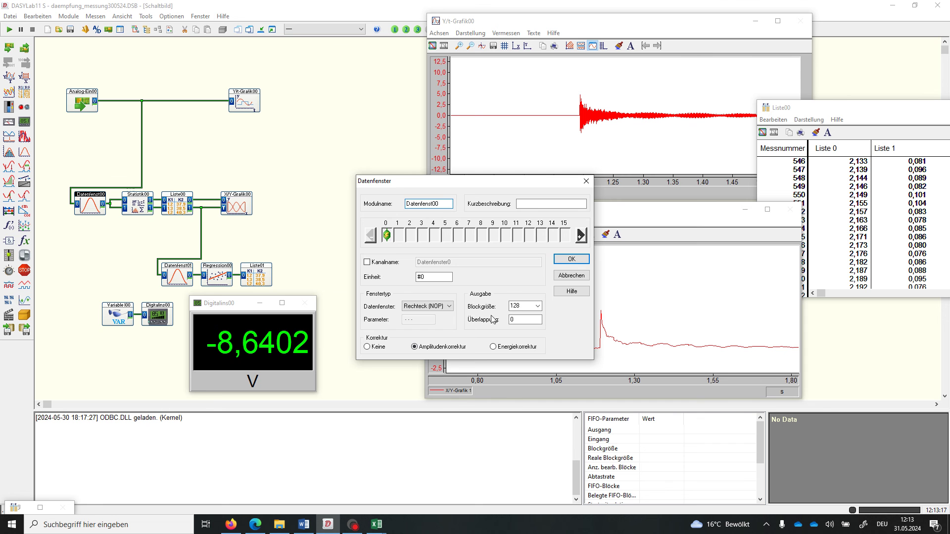
pyautogui.click(563, 259)
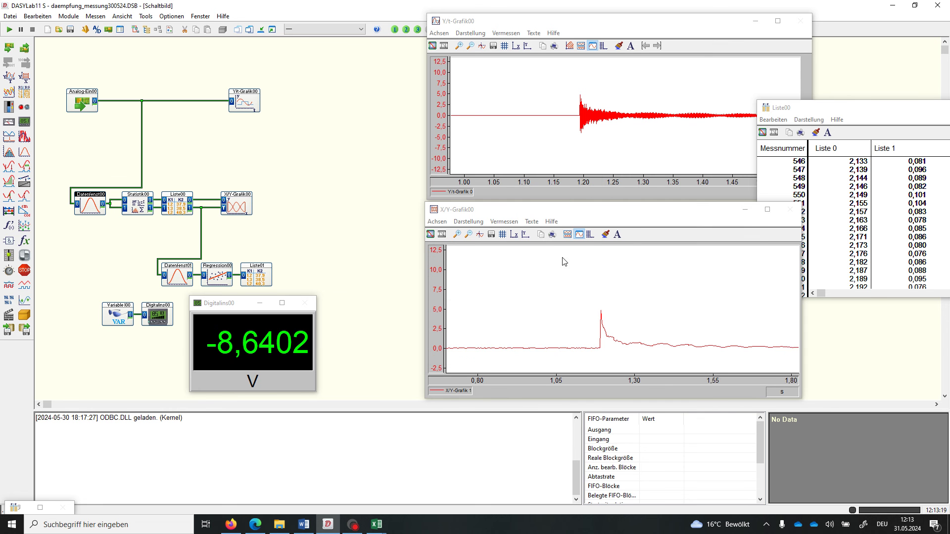
pyautogui.click(96, 29)
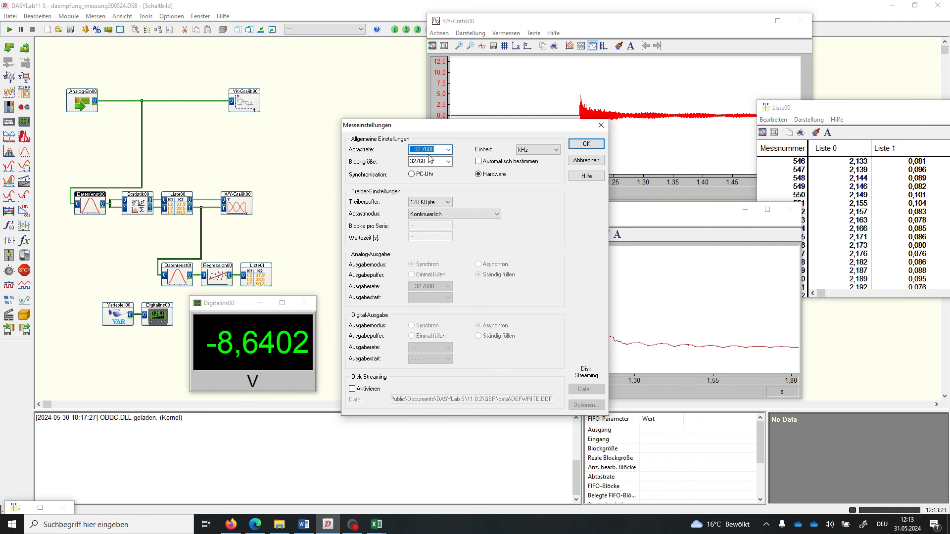
pyautogui.click(584, 144)
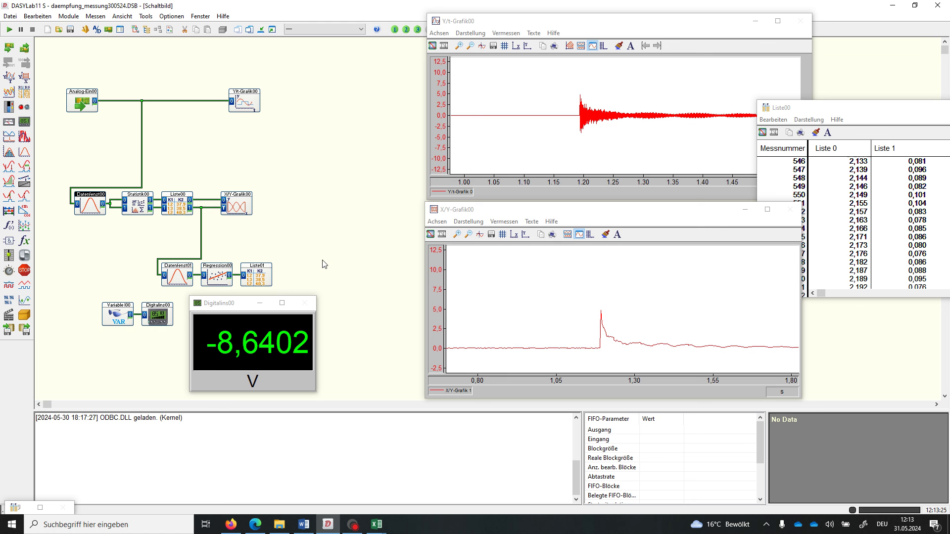